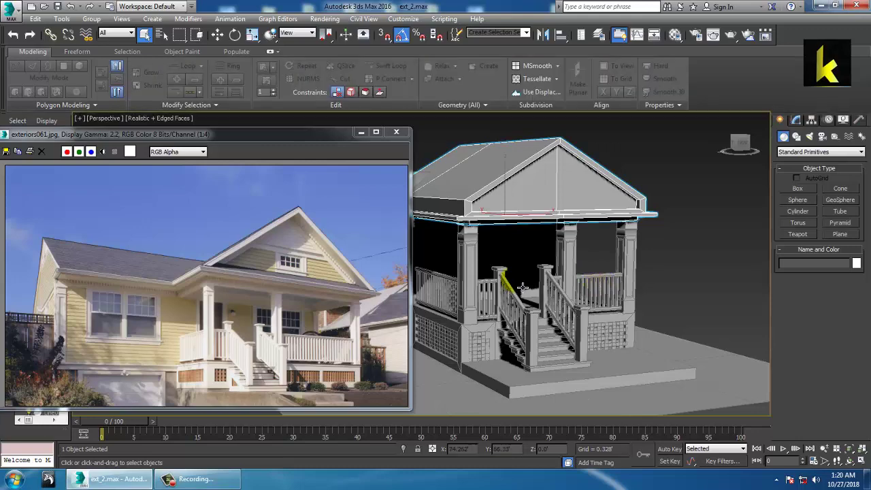
Select the main house block and examine its blank front wall beside the porch against the reference photo.
middle_drag(515, 286, 637, 309)
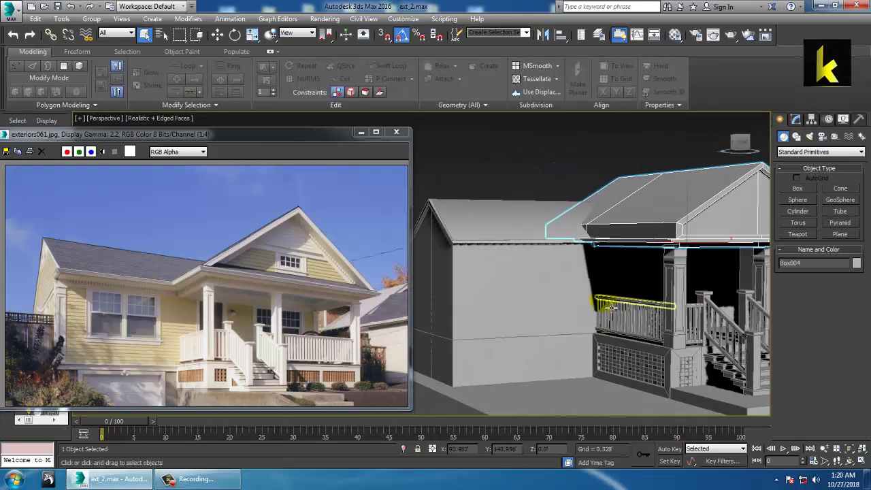
click(515, 264)
scroll(523, 280, up, 3)
middle_drag(523, 280, 610, 276)
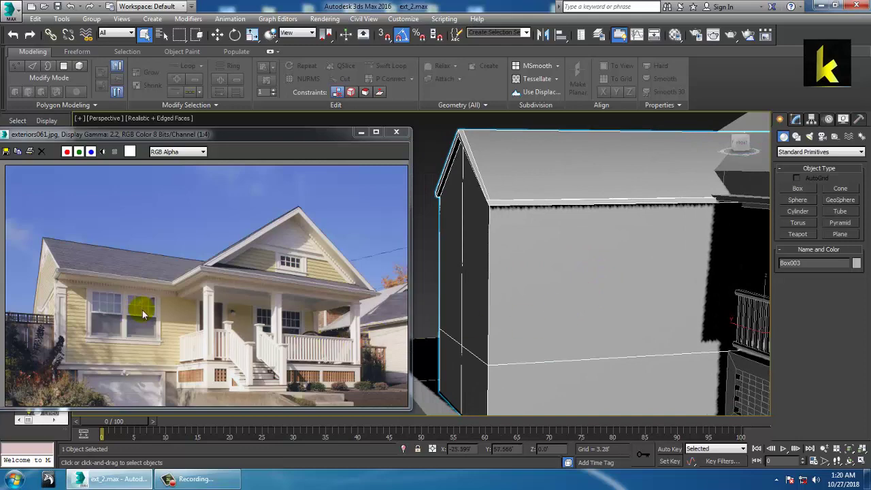
alt+middle_drag(551, 292, 601, 287)
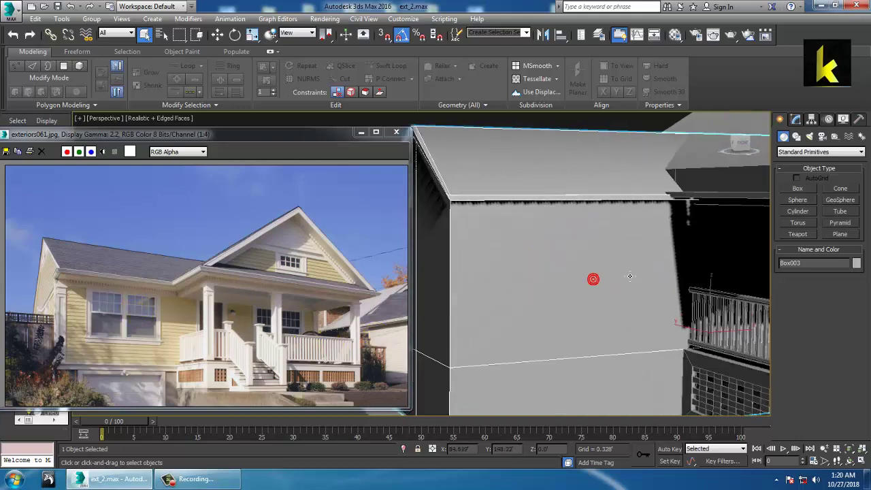
Draw a rectangle spline for the window in the Front view, about 14.9' wide and 10' high, on the wall beside the porch.
key(alt+w)
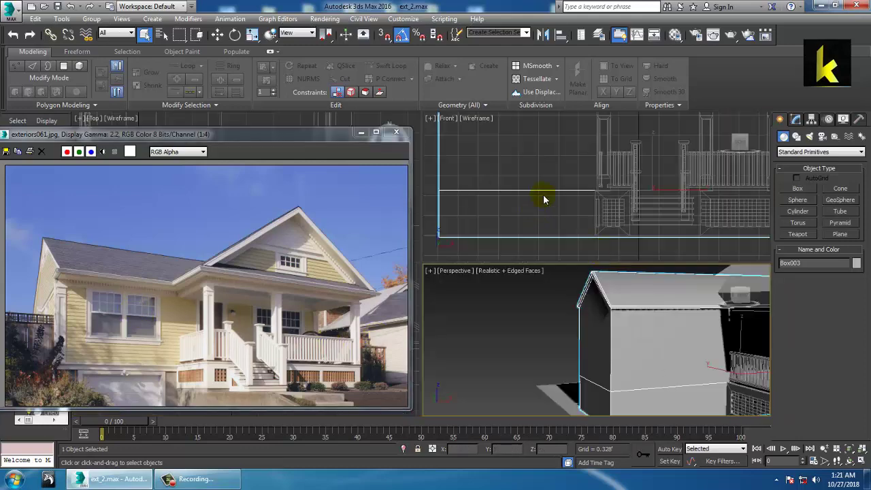
middle_drag(632, 178, 604, 189)
key(alt+w)
scroll(606, 206, down, 5)
middle_drag(542, 217, 606, 261)
scroll(684, 260, up, 2)
drag(249, 145, 242, 138)
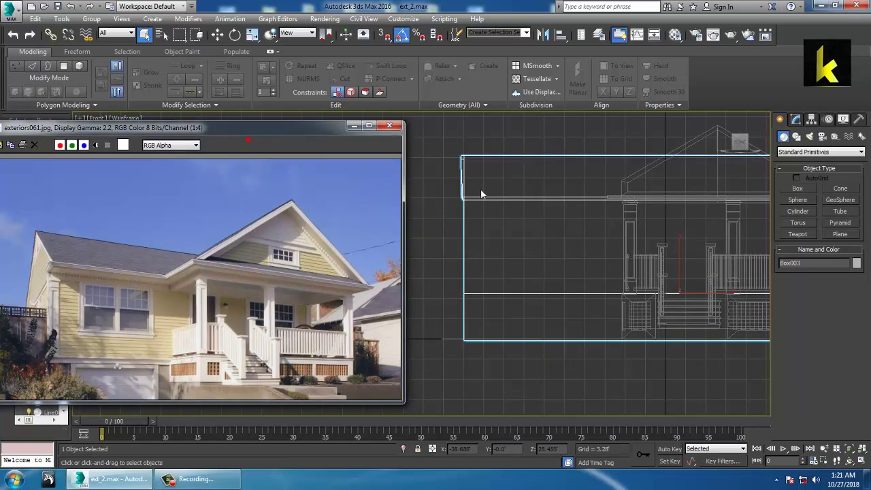
middle_drag(508, 190, 477, 192)
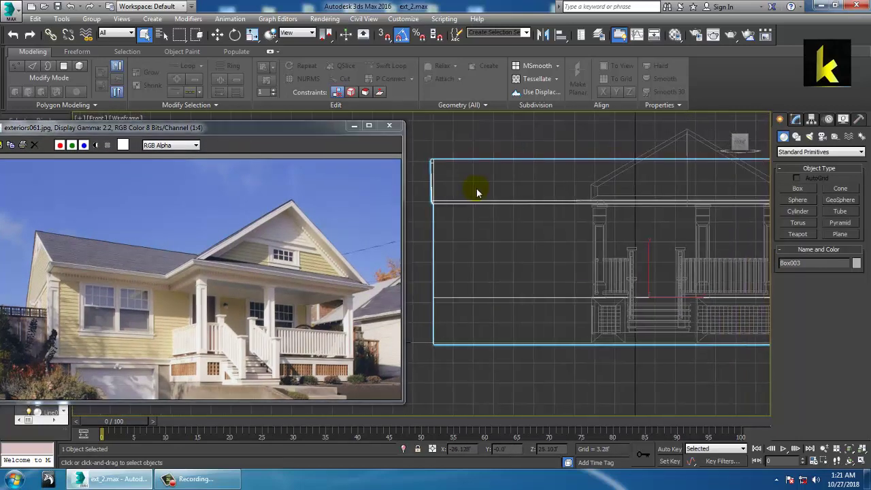
click(797, 137)
click(843, 198)
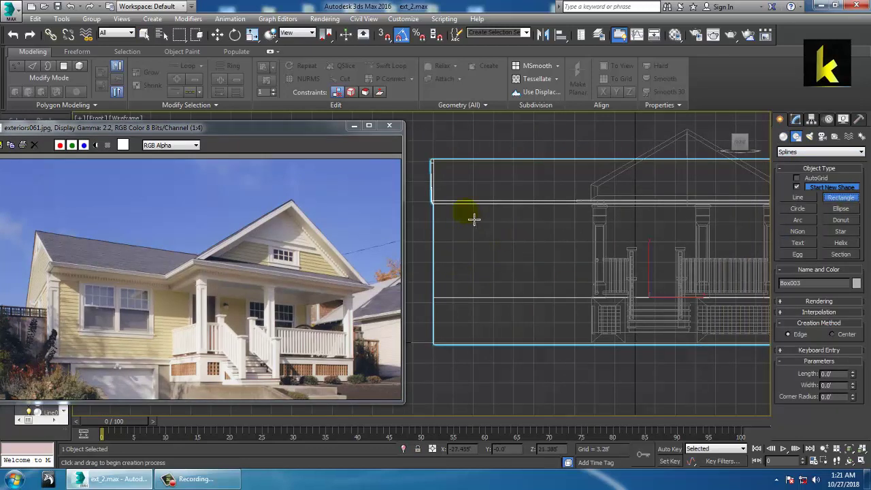
drag(468, 210, 564, 279)
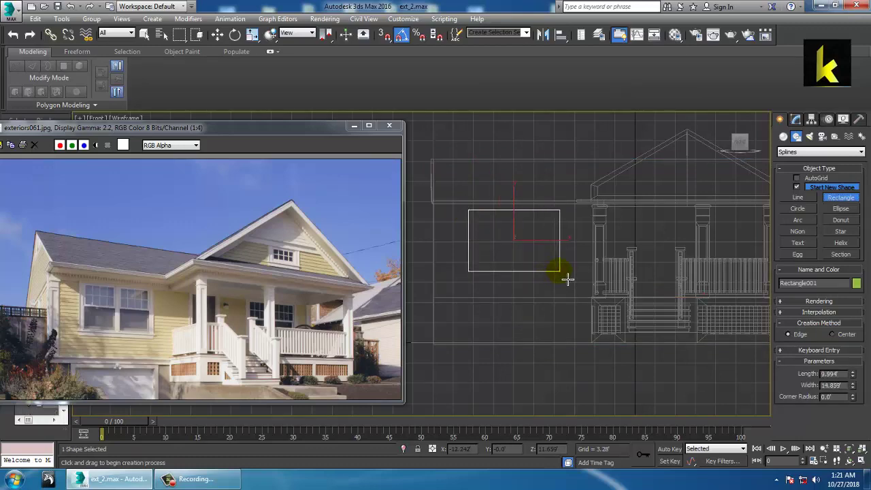
In the perspective view, make the window rectangle renderable in the viewport with a rectangular cross-section.
key(w)
key(alt+w)
key(alt+w)
middle_drag(641, 332, 603, 284)
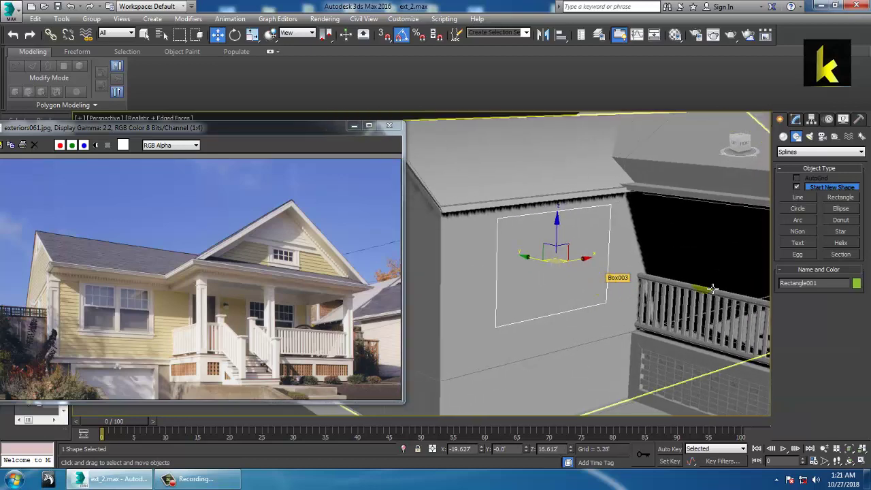
click(795, 119)
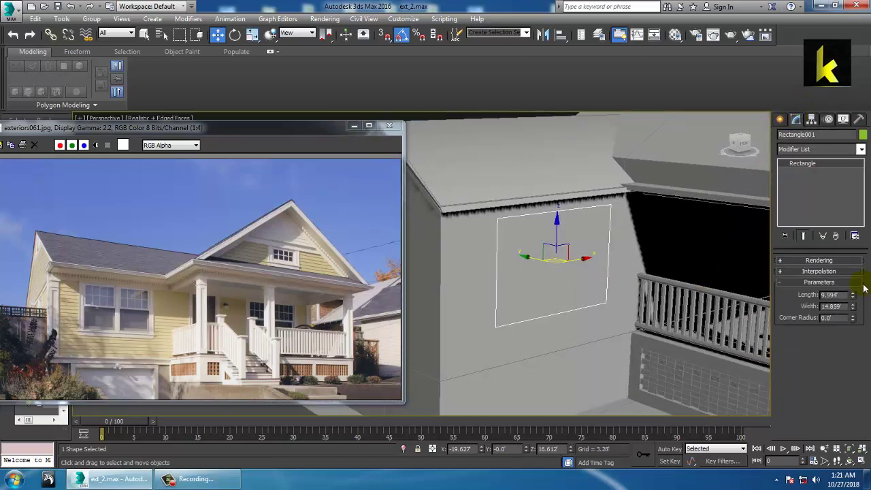
click(818, 260)
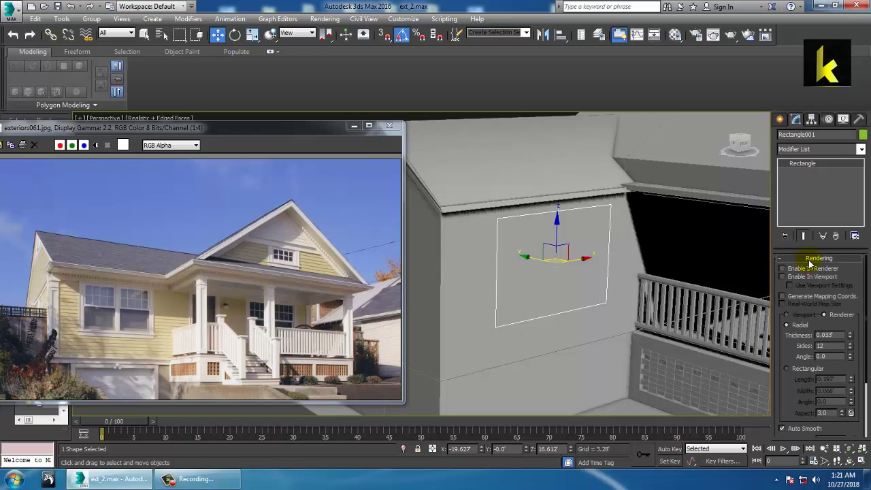
click(782, 277)
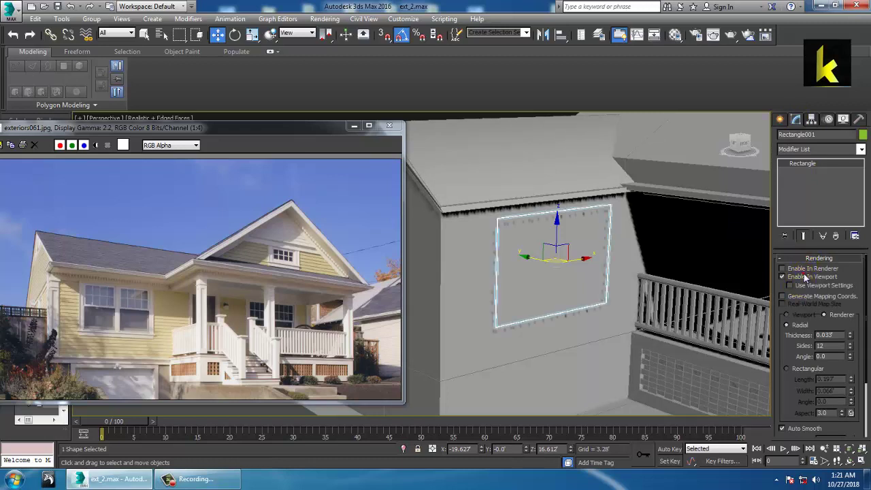
click(802, 371)
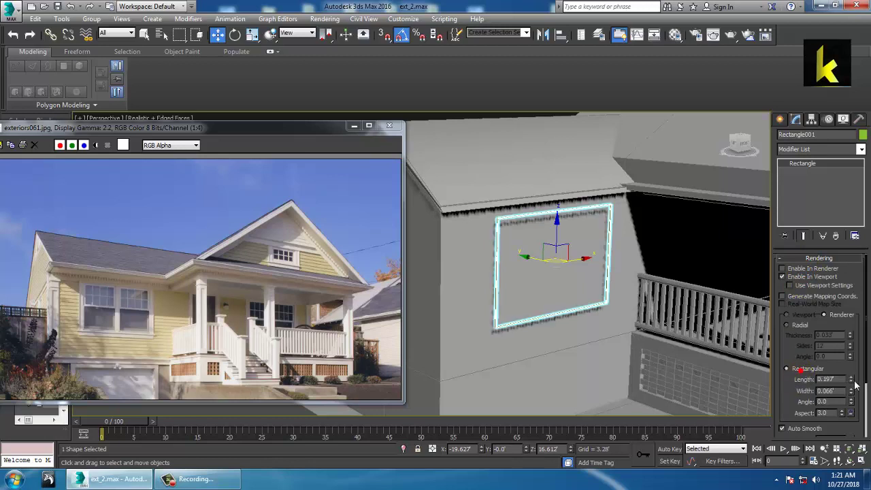
Set the window frame's cross-section to a length of about 1.08' and a width of about 1.35'.
drag(853, 380, 811, 26)
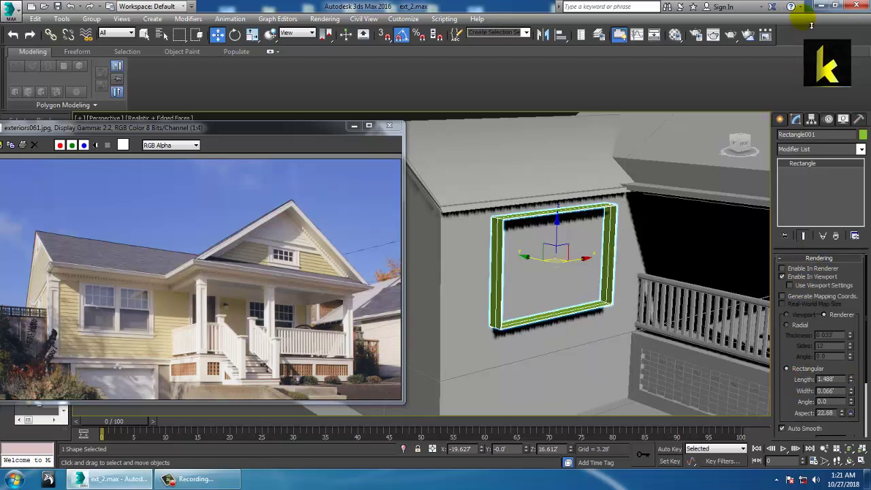
drag(851, 394, 717, 287)
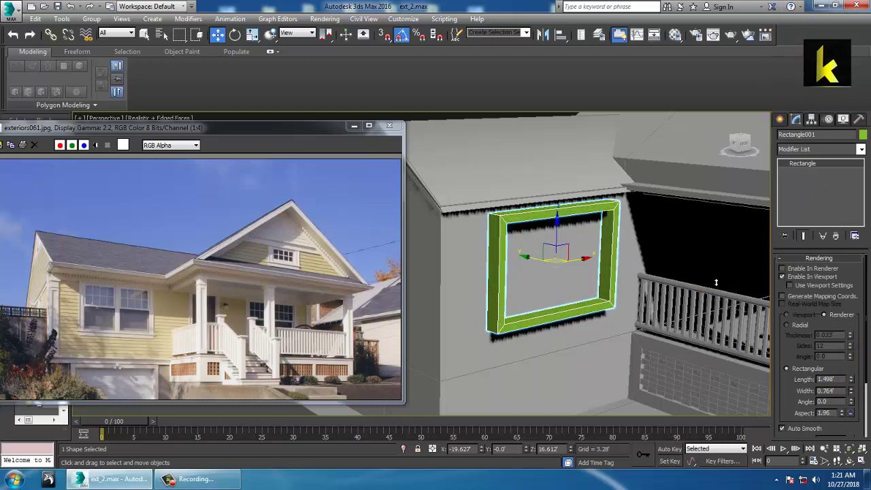
drag(850, 379, 847, 406)
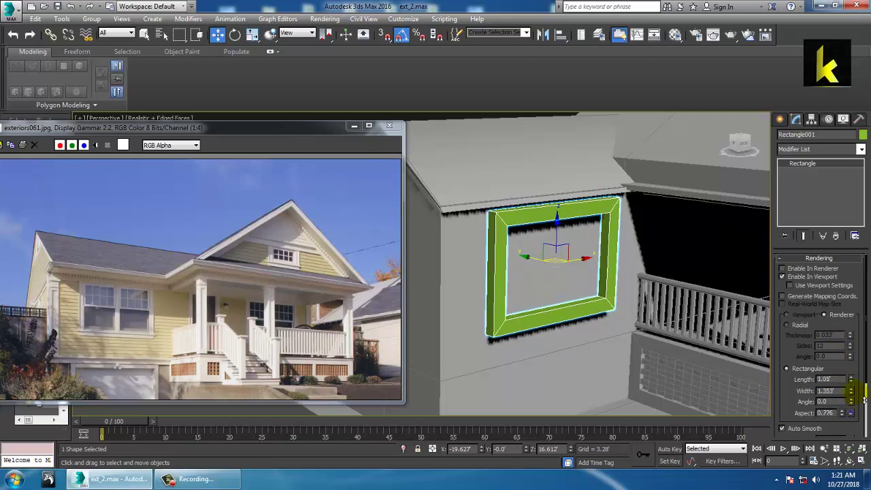
Scale the window frame uniformly to about 86 percent and reduce its cross-section width to about 0.99'.
alt+middle_drag(707, 307, 675, 307)
key(r)
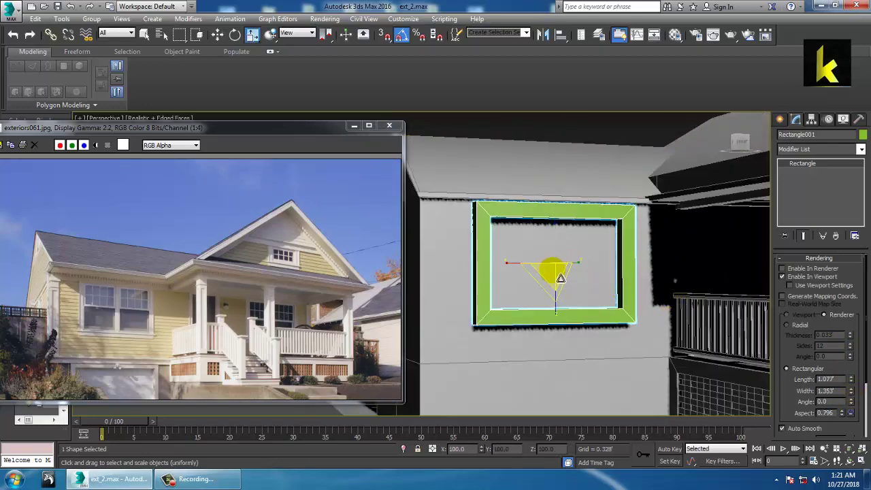
drag(569, 289, 559, 279)
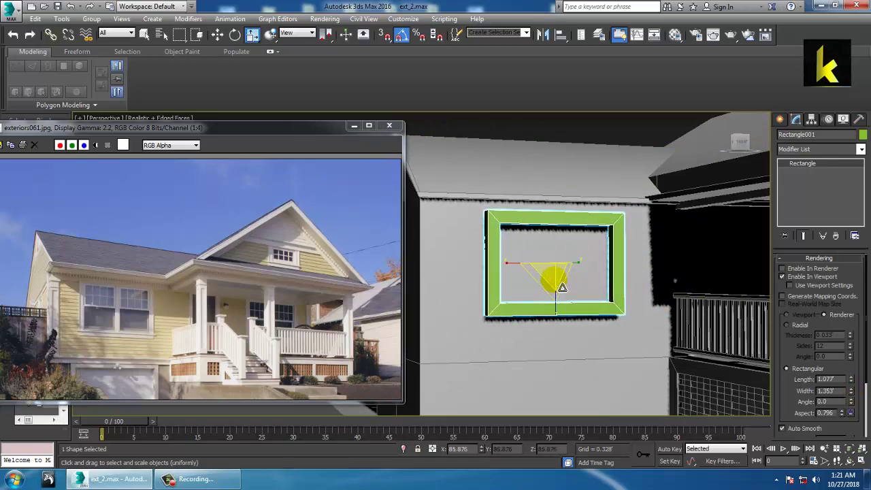
key(w)
alt+middle_drag(590, 294, 667, 311)
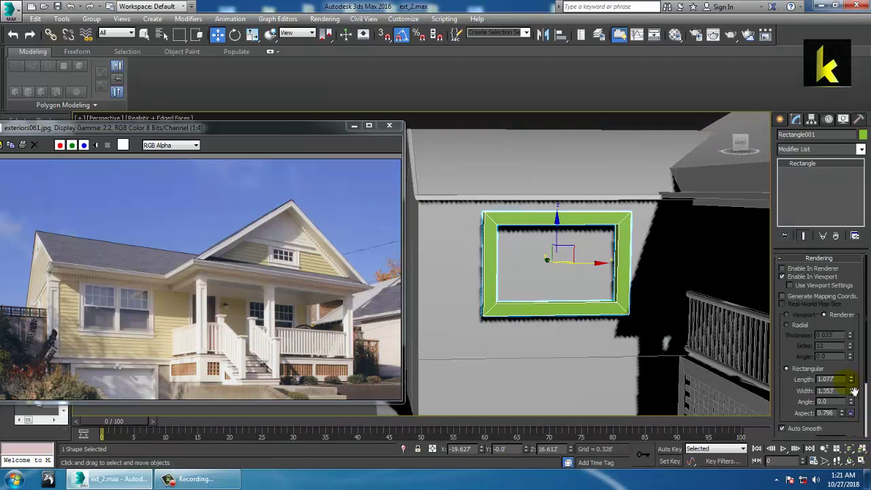
drag(855, 395, 865, 413)
Move the window frame about 0.81' along the Y axis so it sinks partly into the wall.
alt+middle_drag(584, 331, 581, 294)
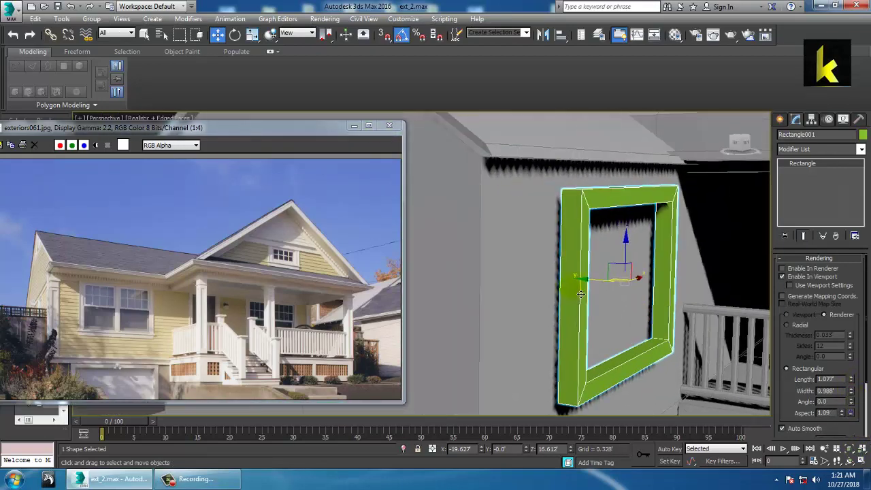
drag(594, 287, 570, 275)
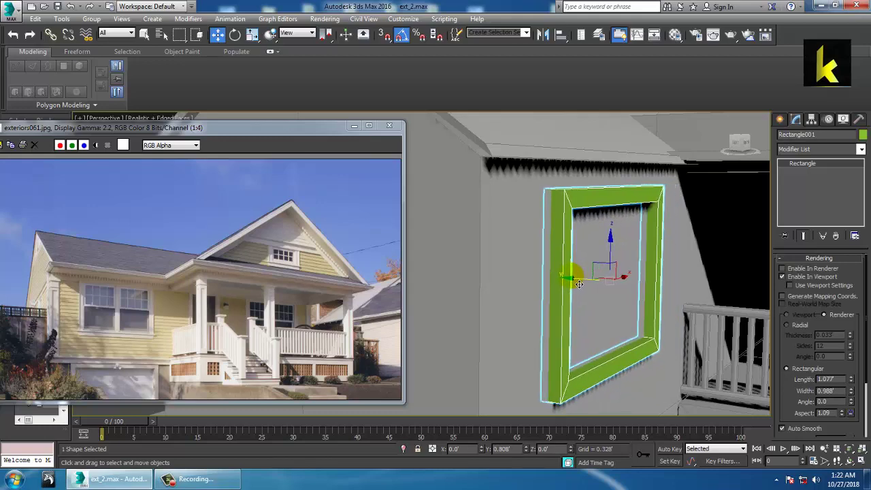
alt+middle_drag(667, 305, 616, 326)
scroll(605, 316, down, 4)
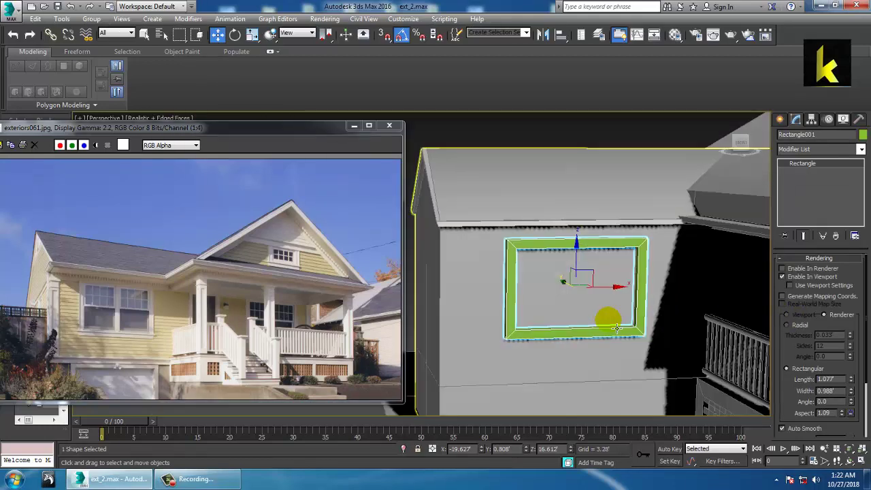
Convert the window rectangle to an Editable Spline.
click(801, 177)
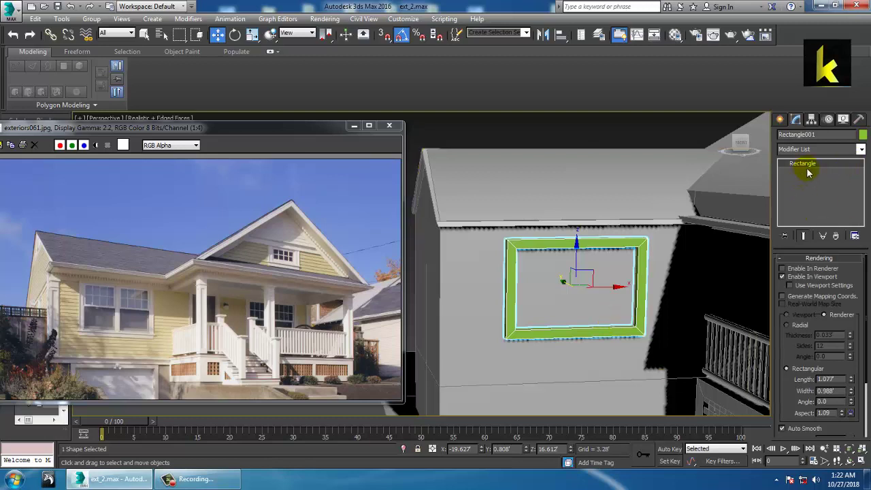
right_click(813, 166)
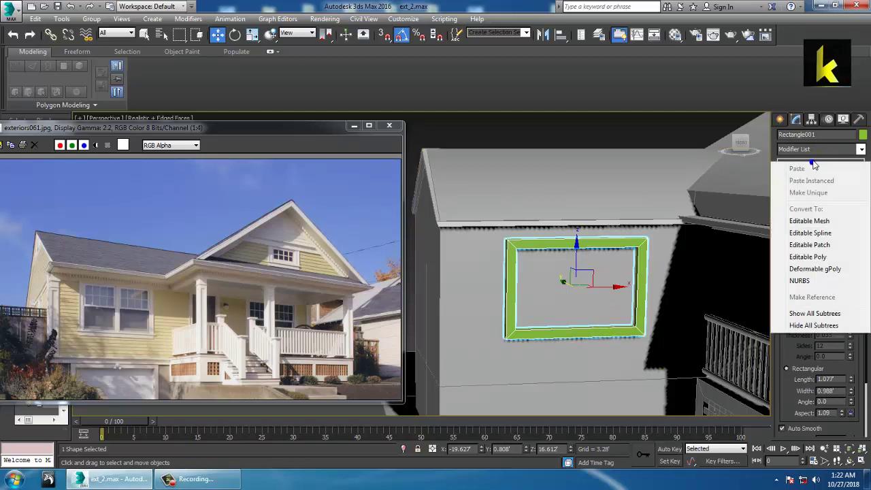
click(829, 233)
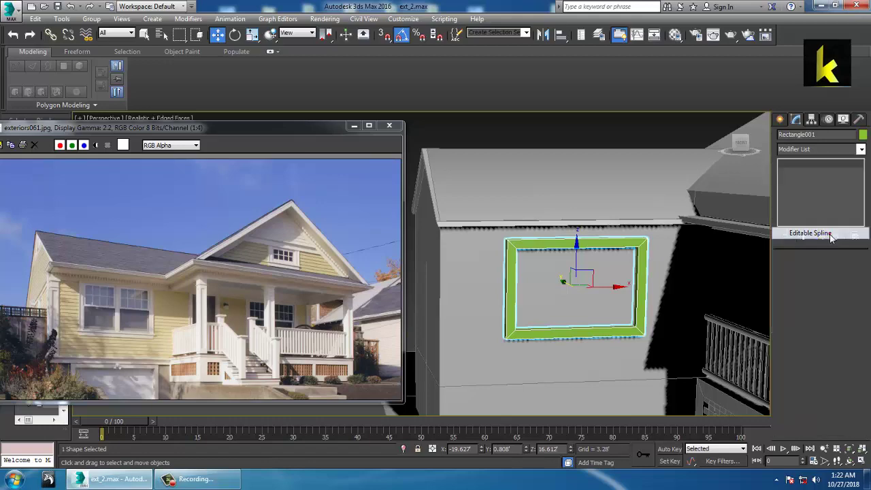
Widen the window frame by moving its left vertices outward along X and its right vertices outward by about 0.39'.
alt+middle_drag(495, 279, 471, 278)
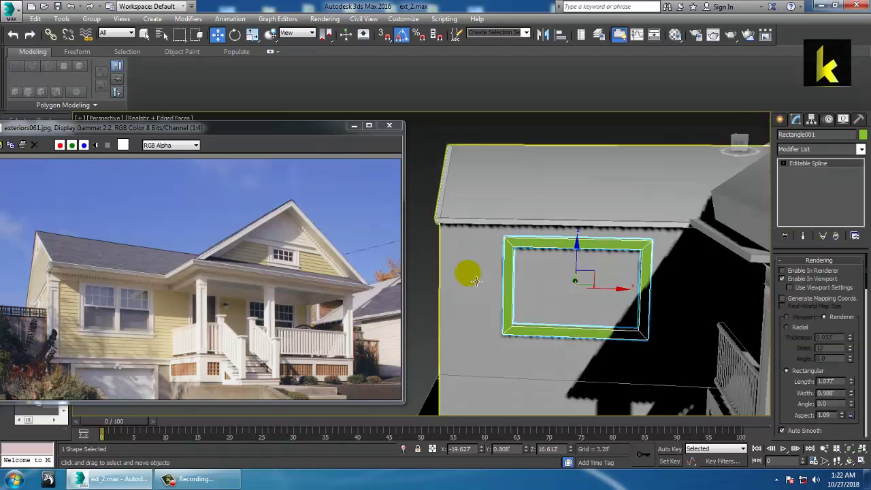
key(1)
alt+middle_drag(476, 246, 481, 235)
key(1)
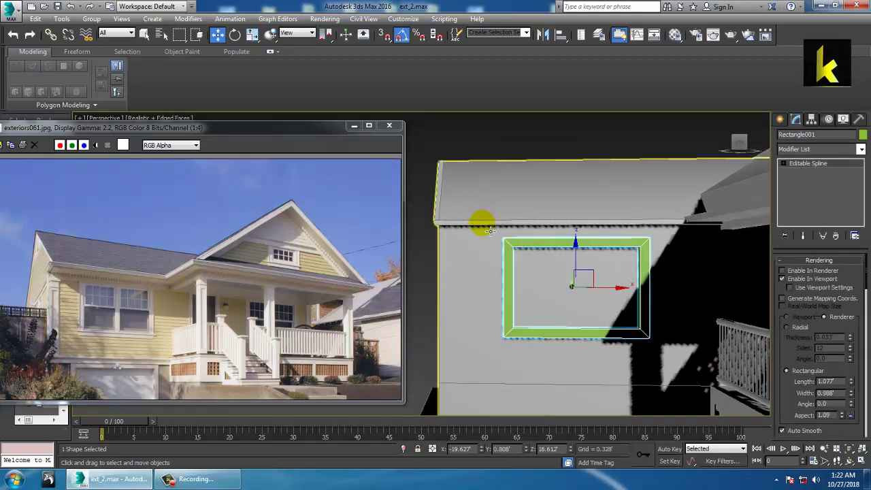
key(1)
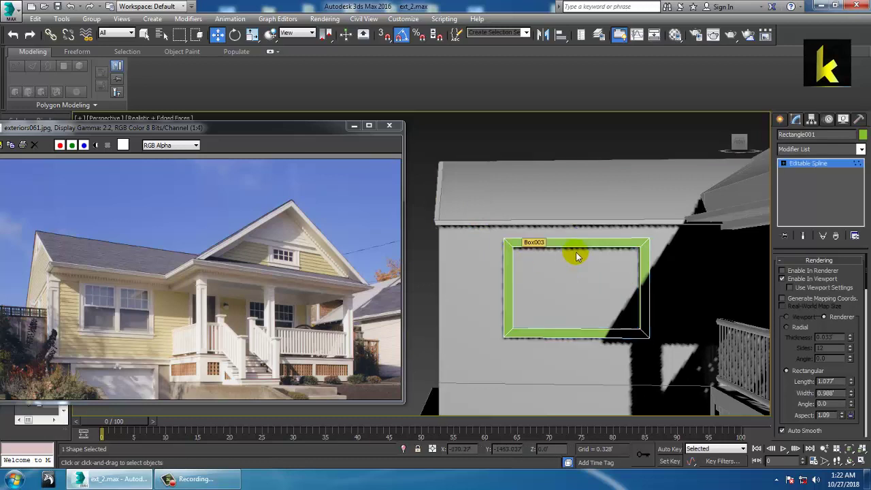
drag(453, 194, 526, 290)
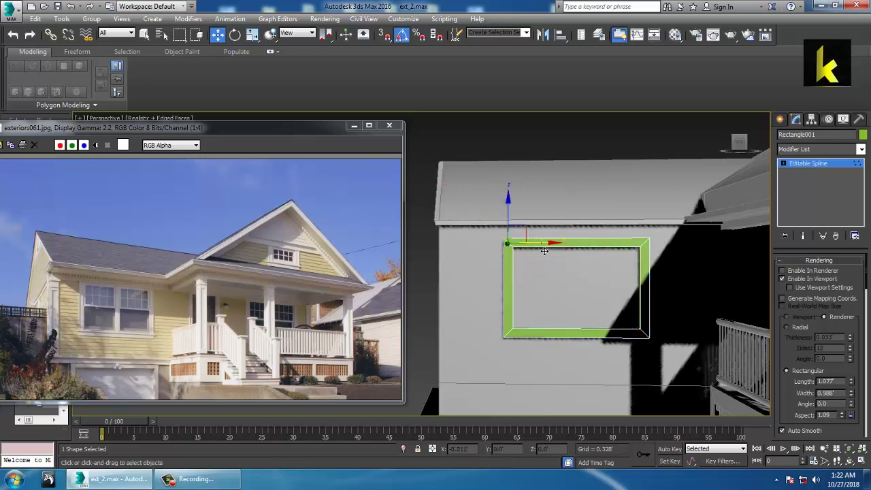
drag(544, 251, 517, 237)
drag(688, 388, 670, 287)
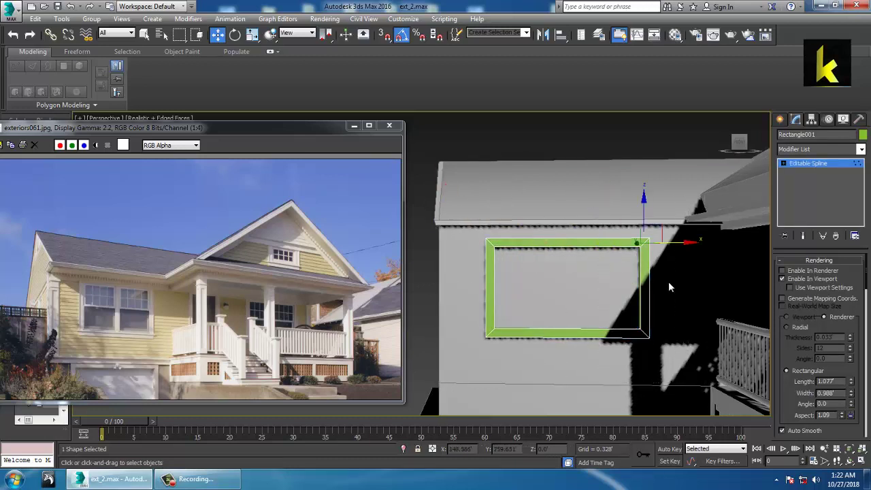
drag(687, 249, 692, 249)
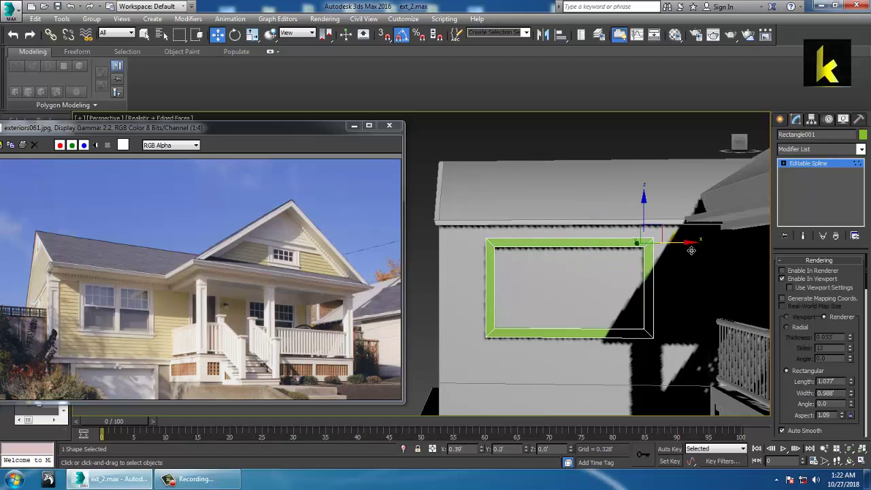
Convert the window frame spline to an Editable Poly.
alt+middle_drag(692, 250, 646, 245)
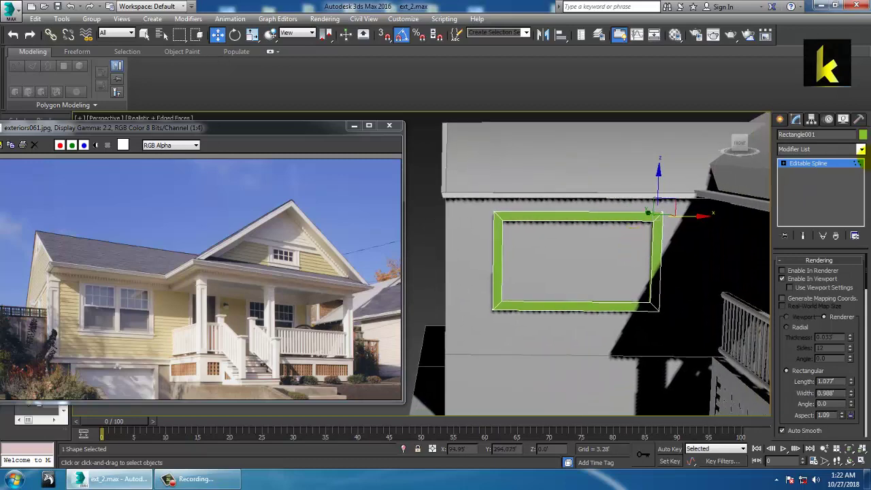
right_click(820, 167)
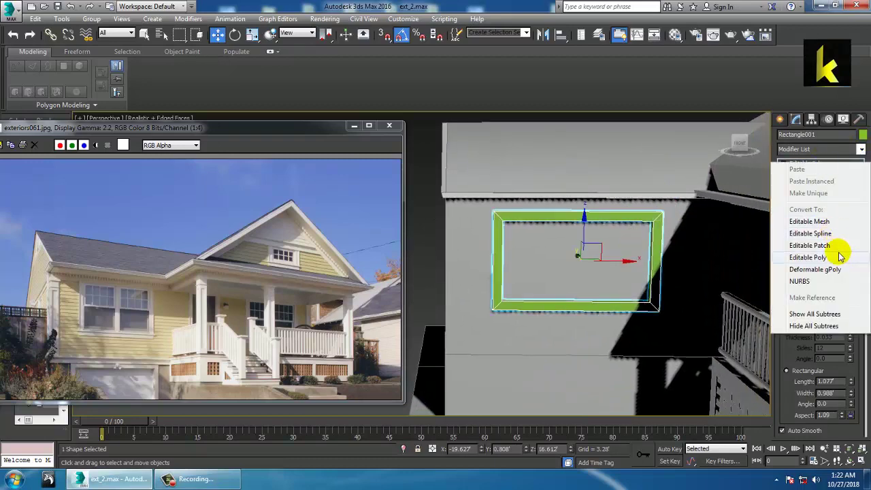
click(789, 256)
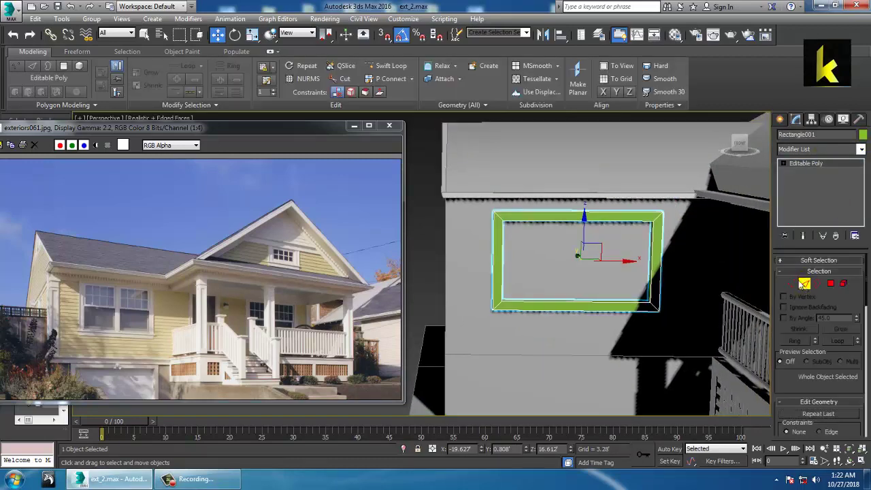
Connect the horizontal edges of the frame's upper and lower bars with 2 segments and a pinch of -68.
click(591, 311)
click(605, 213)
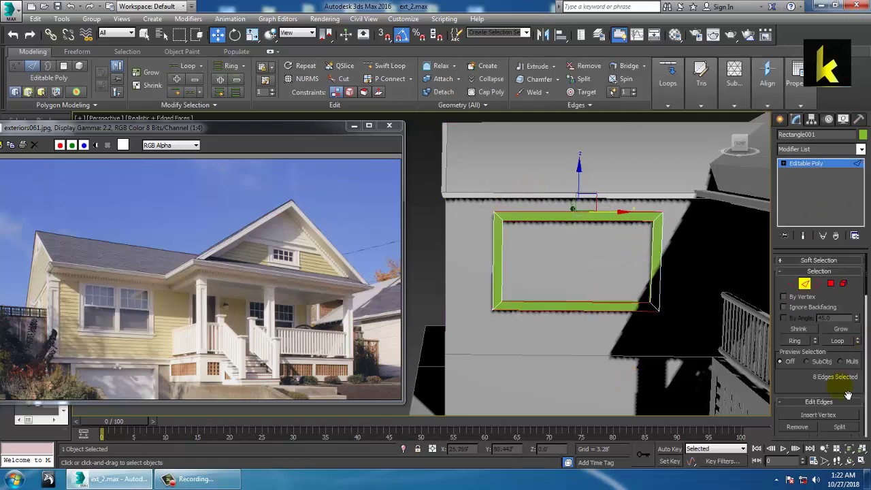
drag(847, 394, 848, 284)
click(855, 356)
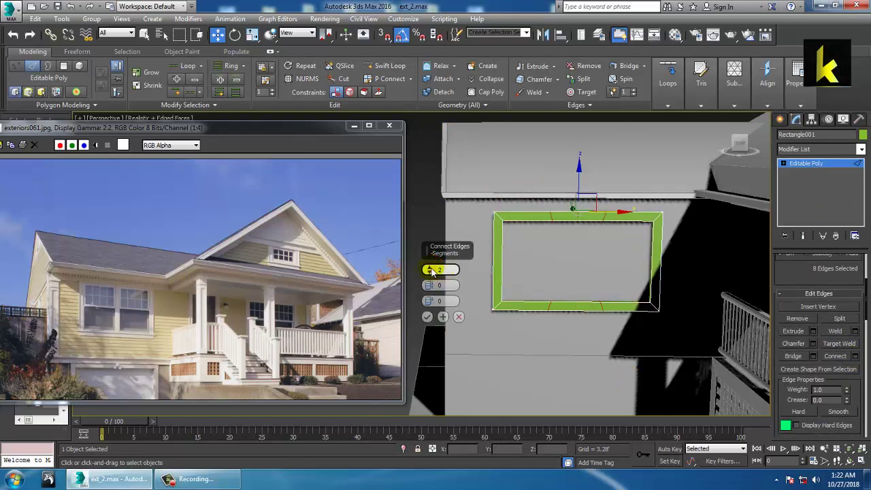
drag(442, 332, 479, 439)
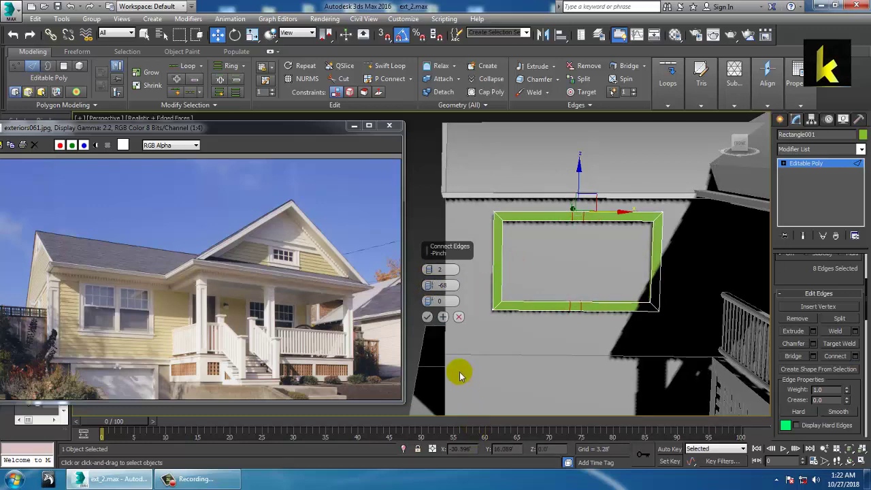
click(427, 317)
In the Front view, straighten the two new central edge loops by scaling each loop's vertices flat along X.
key(alt+w)
right_click(605, 186)
key(alt+w)
middle_drag(605, 186, 644, 197)
key(1)
scroll(571, 257, up, 2)
middle_drag(581, 246, 582, 274)
scroll(582, 261, up, 2)
drag(479, 183, 499, 245)
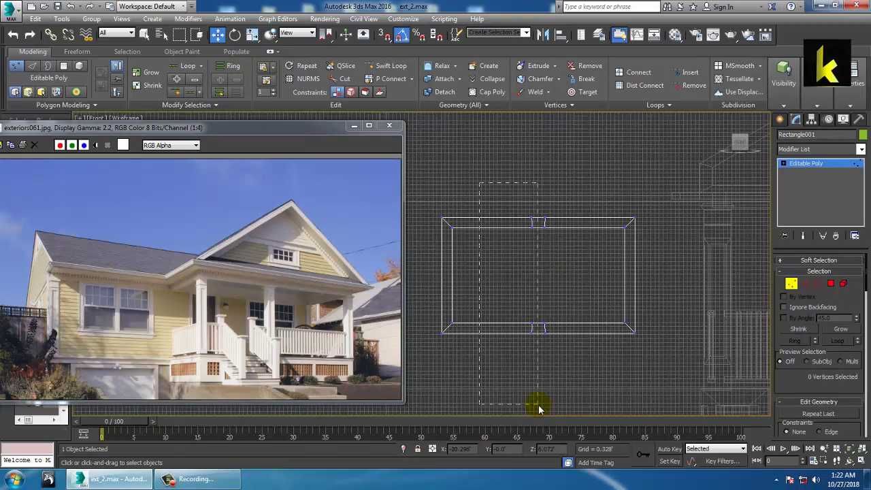
drag(539, 409, 539, 406)
key(w)
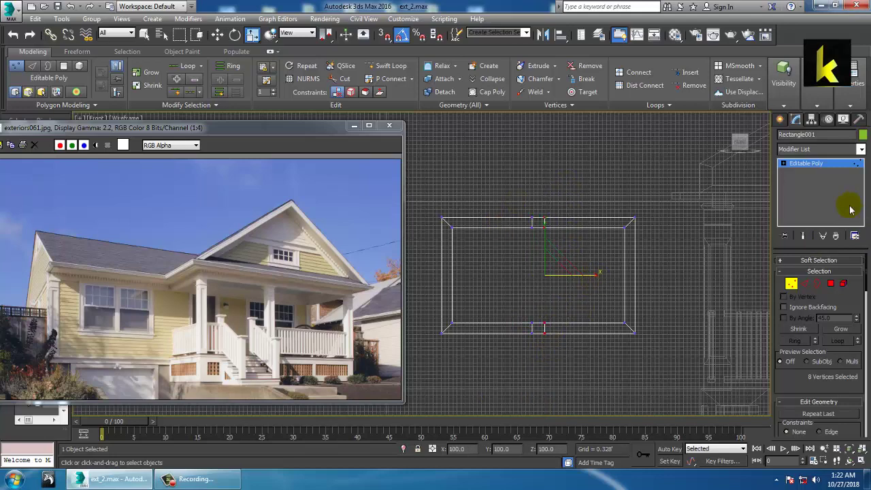
key(w)
Bridge the inner polygons between the central loops on the upper and lower bars to form a vertical mullion.
key(alt+w)
alt+middle_drag(629, 359, 643, 320)
key(alt+w)
scroll(643, 320, up, 5)
scroll(643, 318, down, 3)
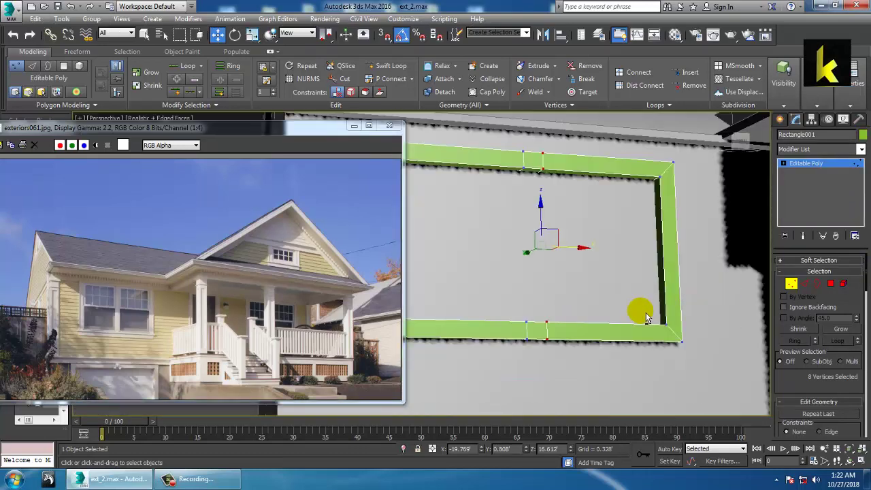
middle_drag(634, 289, 640, 309)
click(829, 283)
alt+middle_drag(601, 243, 531, 324)
click(553, 214)
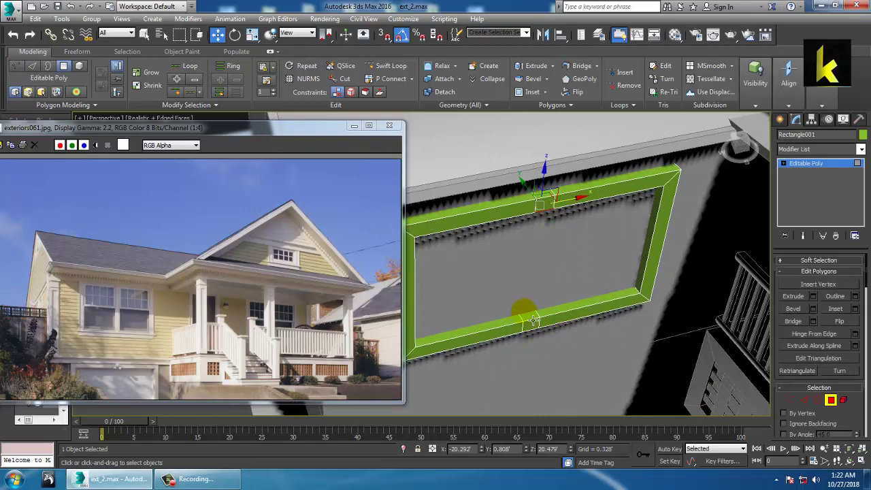
click(532, 318)
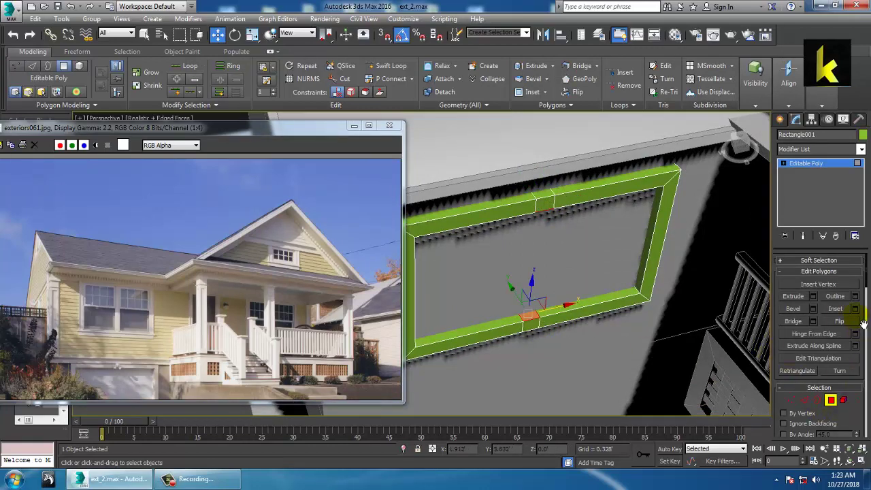
click(813, 322)
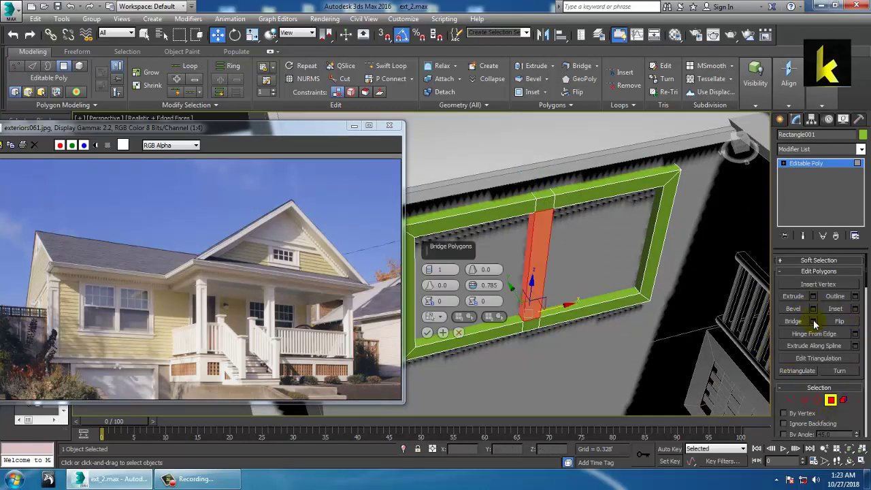
click(426, 332)
Insert Swift Loop edge loops around the inner side faces of both window openings, splitting their depth.
alt+middle_drag(430, 336, 442, 327)
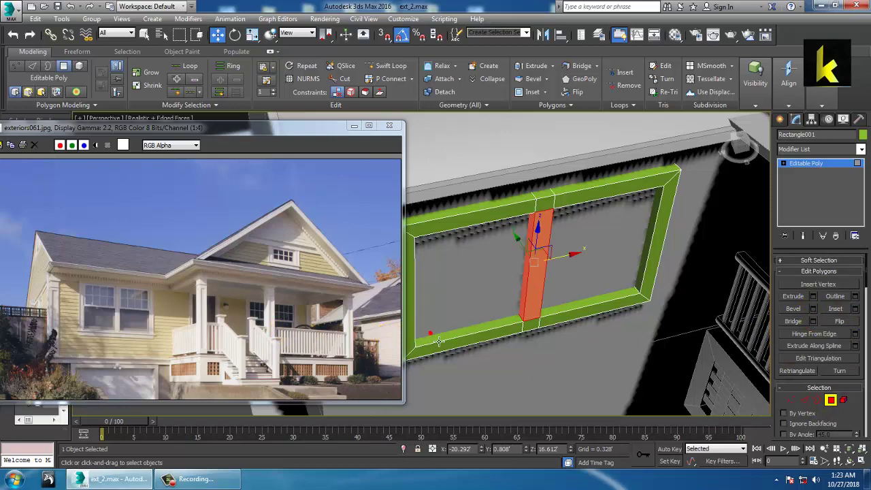
alt+middle_drag(605, 258, 642, 253)
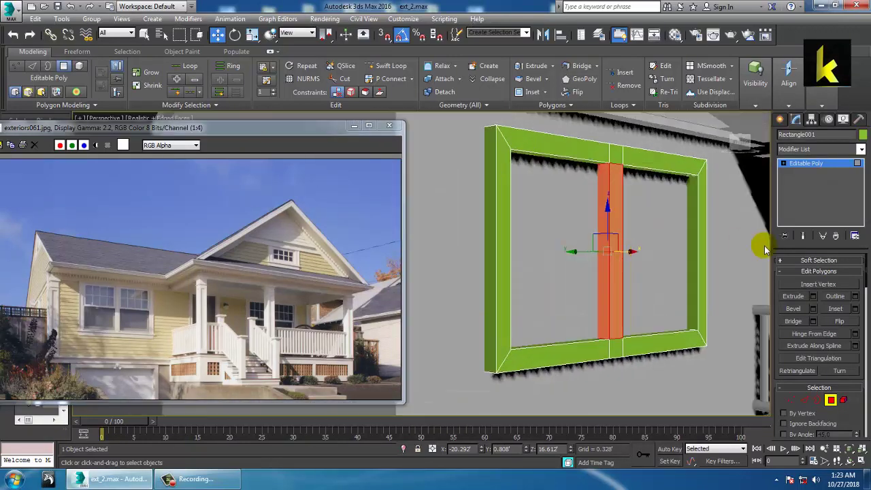
click(807, 163)
click(388, 66)
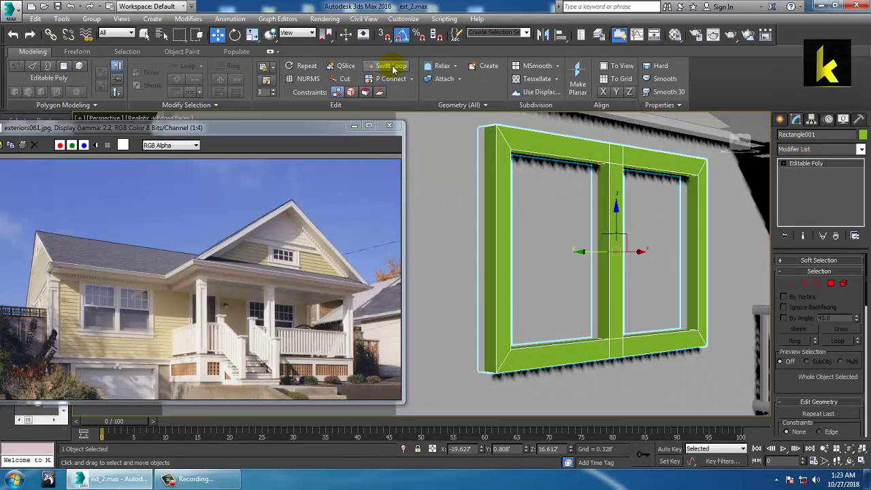
click(640, 231)
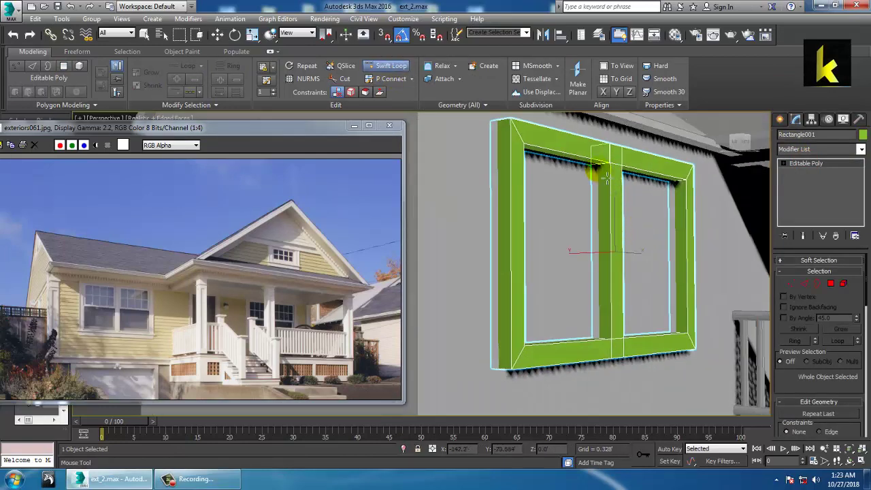
alt+middle_drag(604, 185, 612, 170)
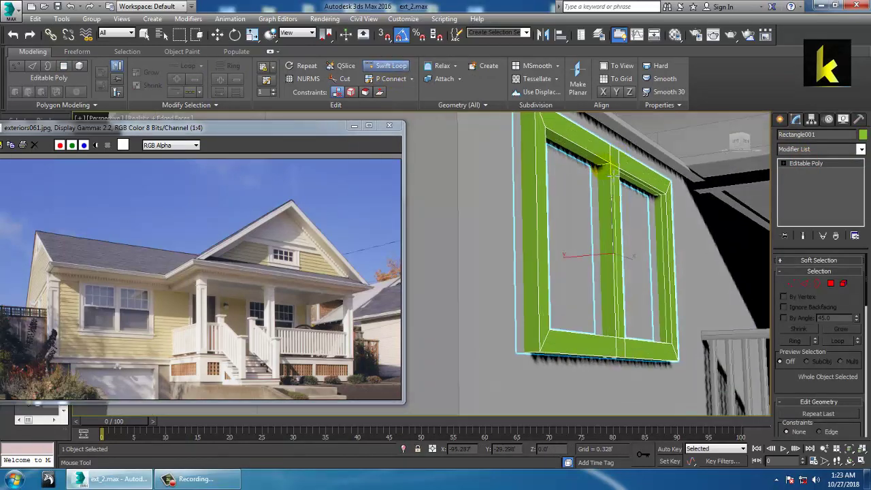
click(602, 165)
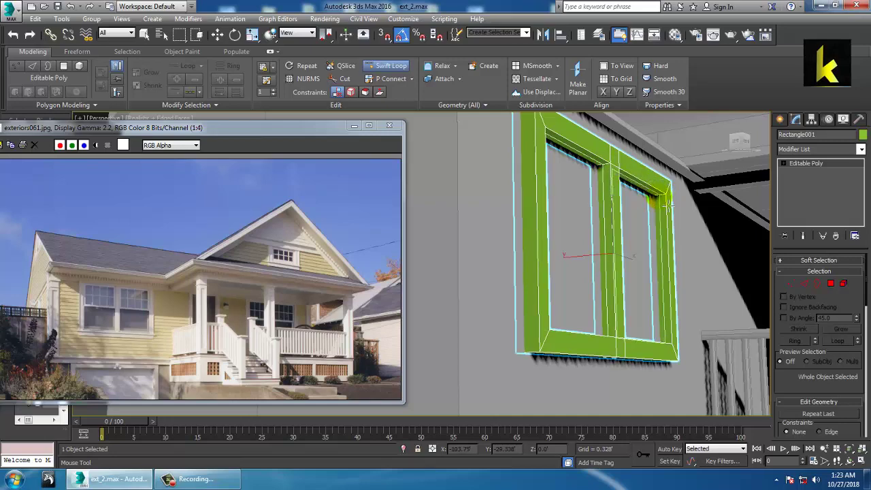
alt+middle_drag(670, 204, 608, 175)
right_click(669, 206)
Extrude the rear strips of both openings' upper inner faces downward by 4.21' to form the upper sash panels.
click(830, 283)
click(562, 174)
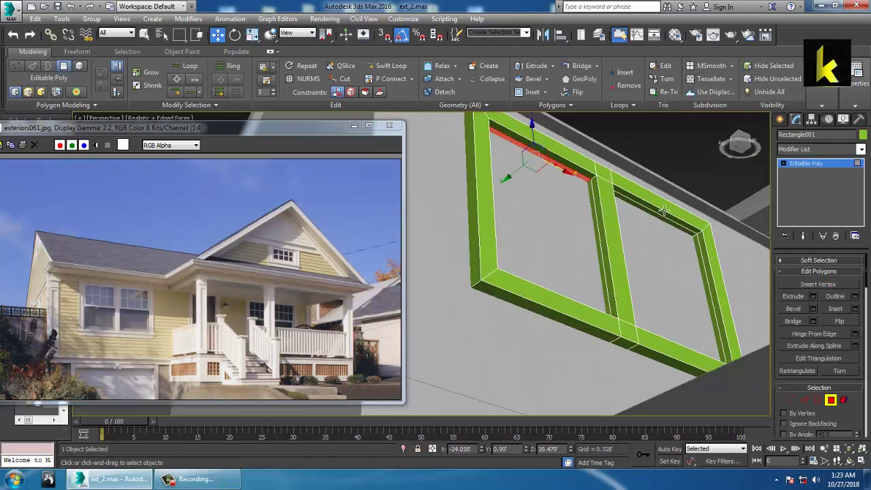
alt+middle_drag(663, 225, 421, 254)
click(813, 296)
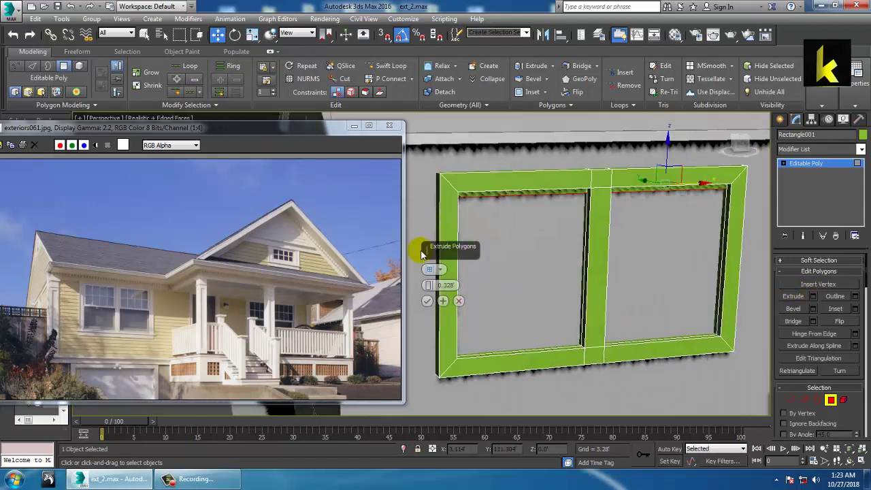
drag(430, 285, 405, 280)
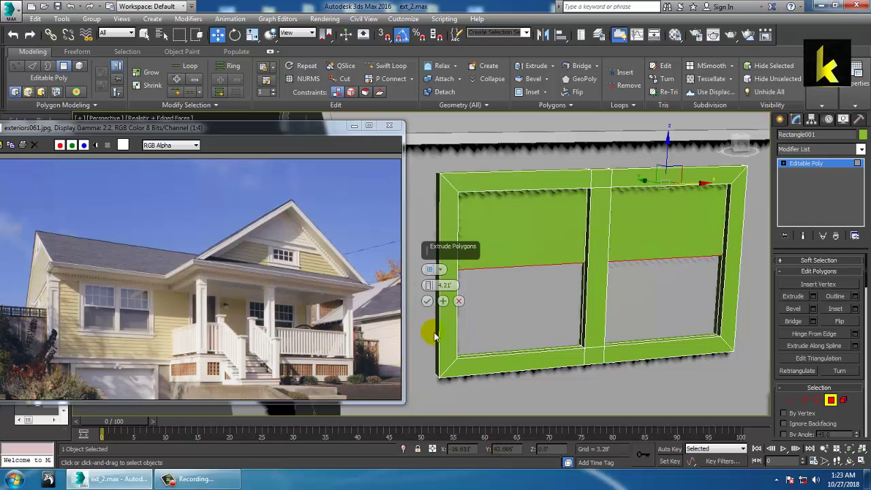
click(426, 301)
Inset the front faces of both upper sash panels by about 0.237'.
alt+middle_drag(534, 322, 564, 320)
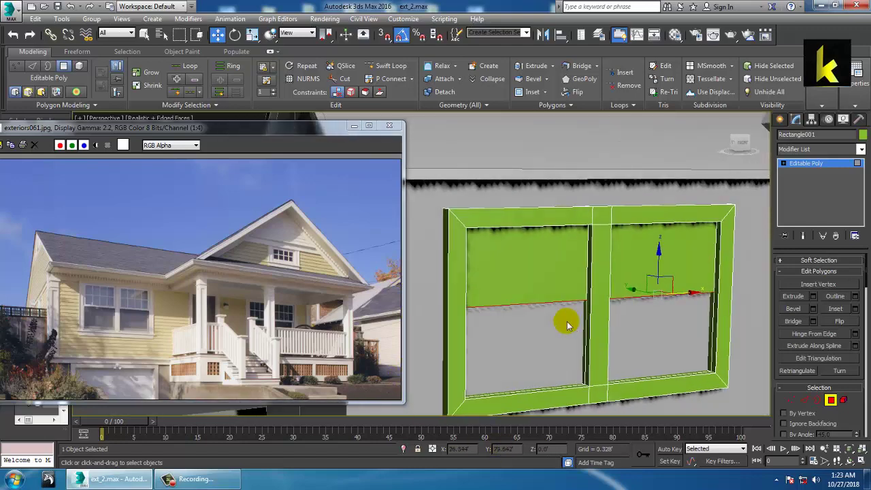
click(515, 275)
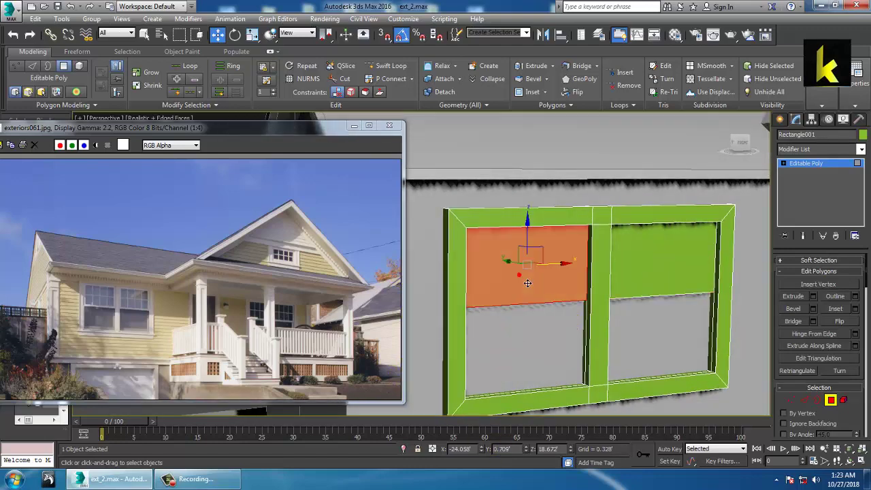
alt+middle_drag(521, 277, 630, 320)
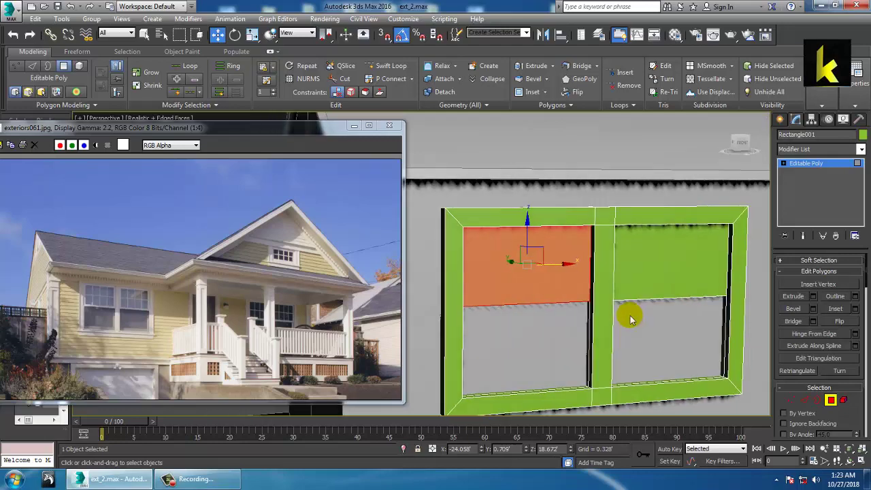
ctrl+click(661, 284)
click(855, 310)
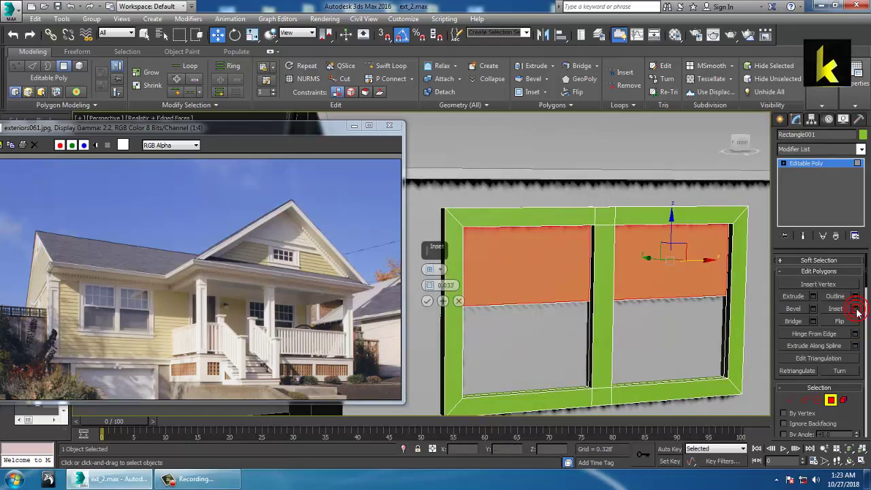
click(436, 269)
click(465, 287)
drag(429, 285, 430, 262)
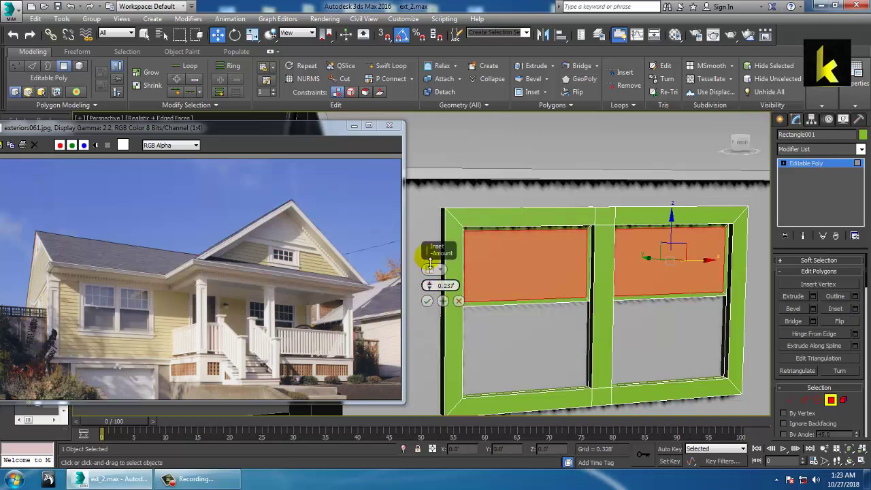
click(426, 300)
Show the window frame close up in the Front view.
alt+middle_drag(553, 319, 568, 307)
scroll(567, 307, down, 5)
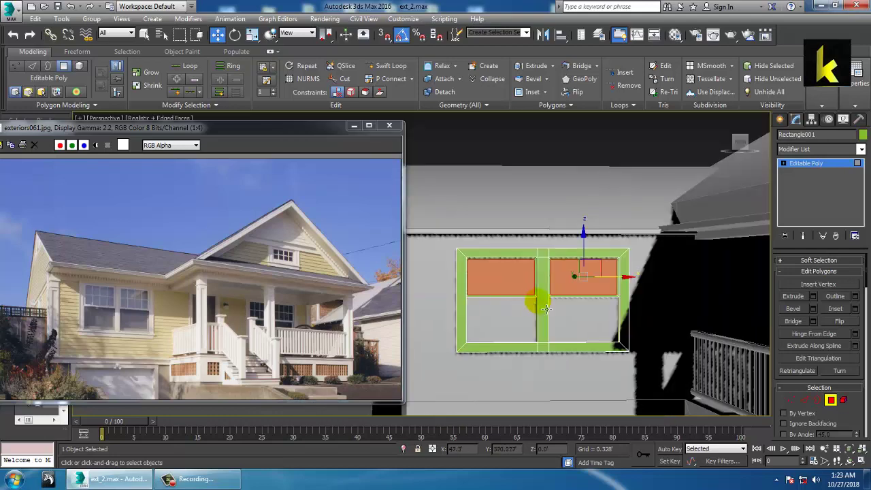
key(alt+w)
right_click(594, 238)
key(alt+w)
middle_drag(596, 238, 679, 251)
scroll(606, 255, up, 2)
click(386, 65)
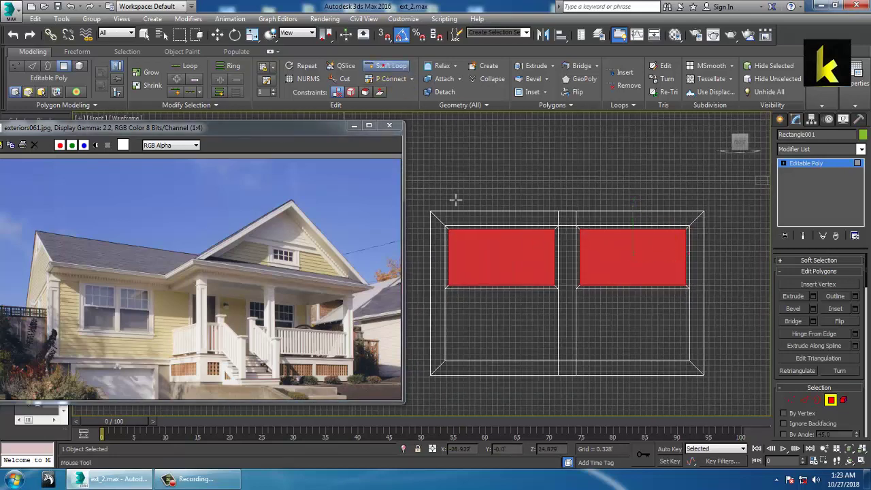
right_click(481, 243)
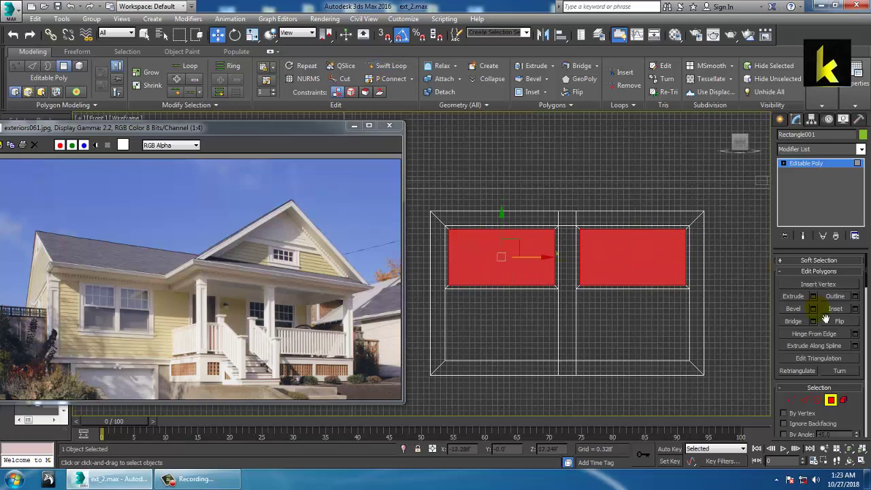
click(806, 402)
drag(501, 175, 521, 411)
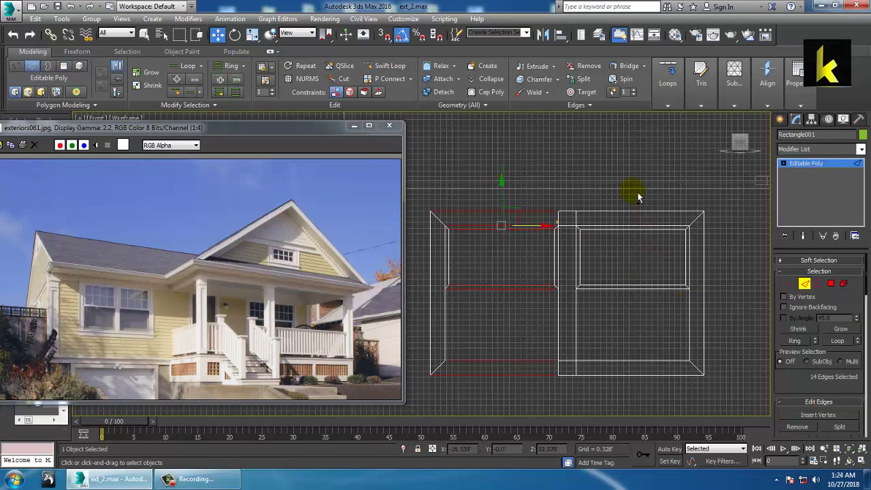
ctrl+drag(637, 193, 658, 460)
scroll(830, 415, down, 3)
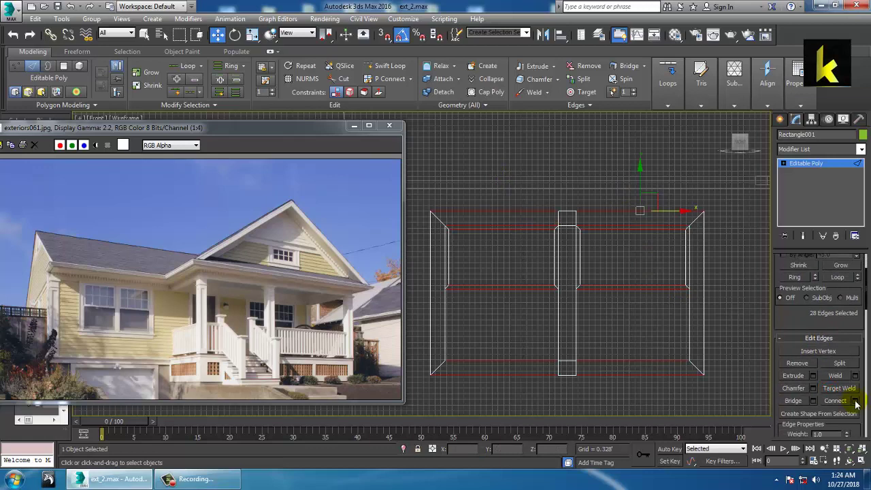
click(854, 401)
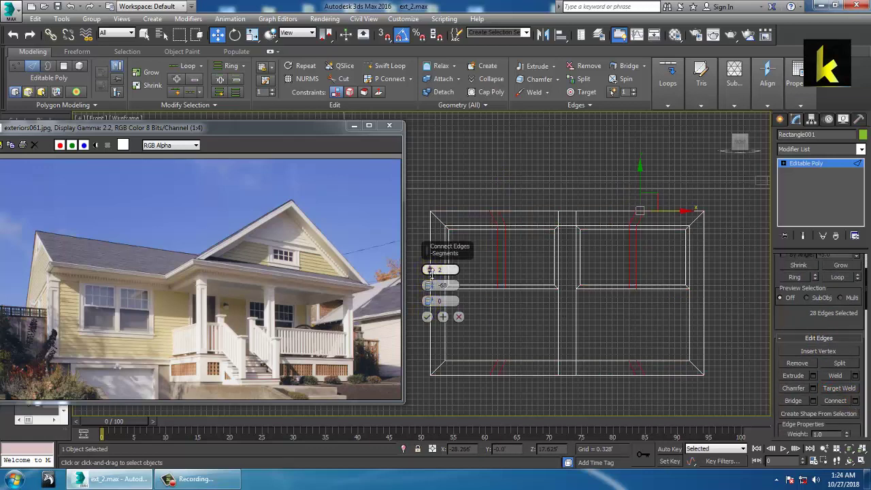
drag(431, 272, 431, 268)
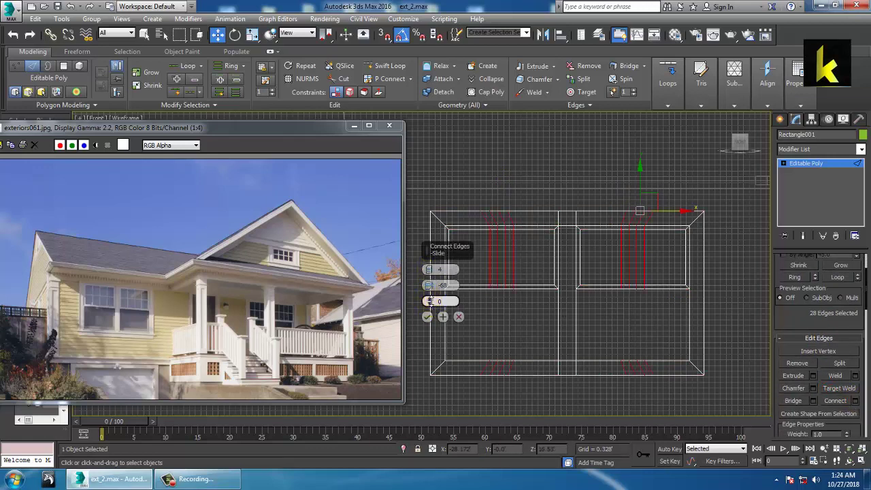
click(458, 317)
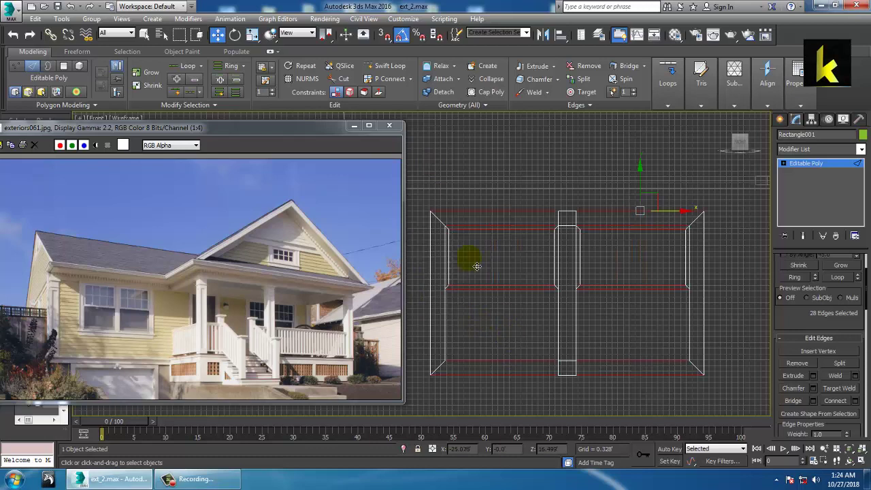
drag(501, 357, 503, 399)
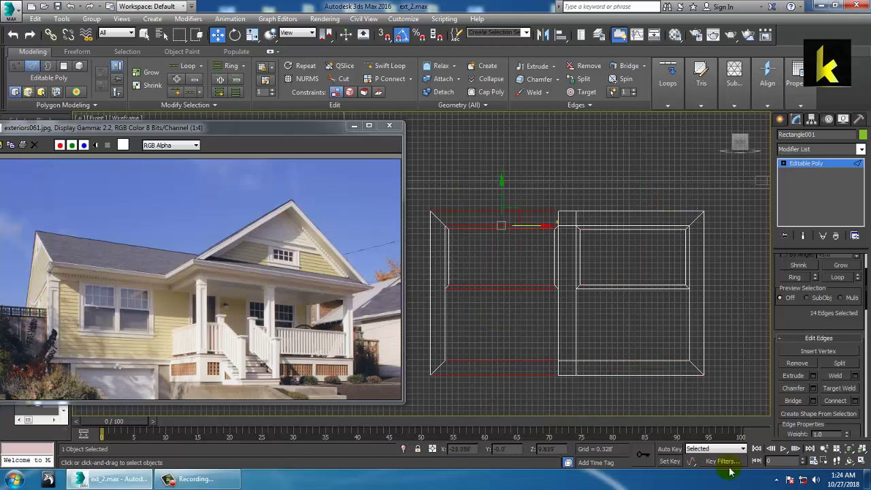
click(856, 401)
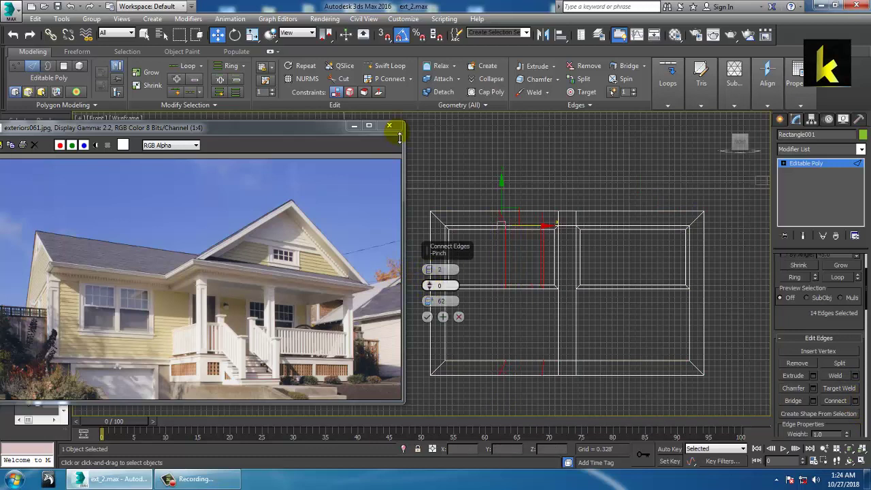
click(458, 317)
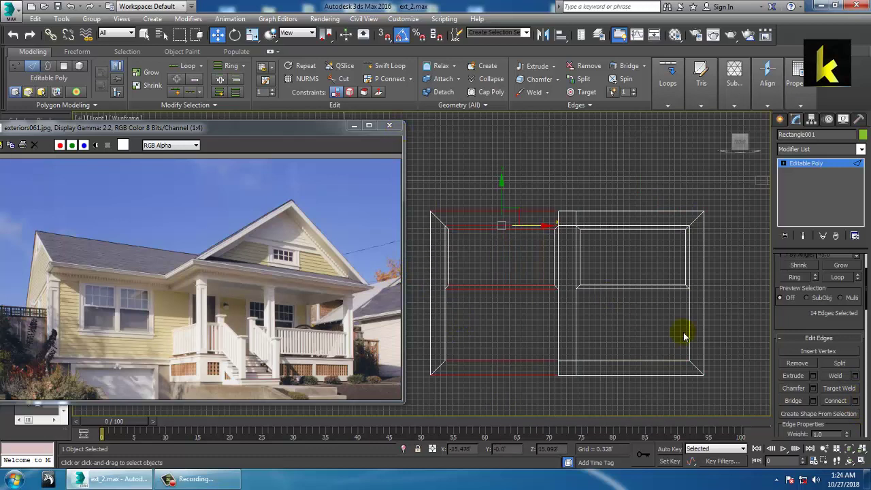
Try to divide the left upper sash with vertical Swift Loop edge loops, undoing the placed loops.
click(385, 65)
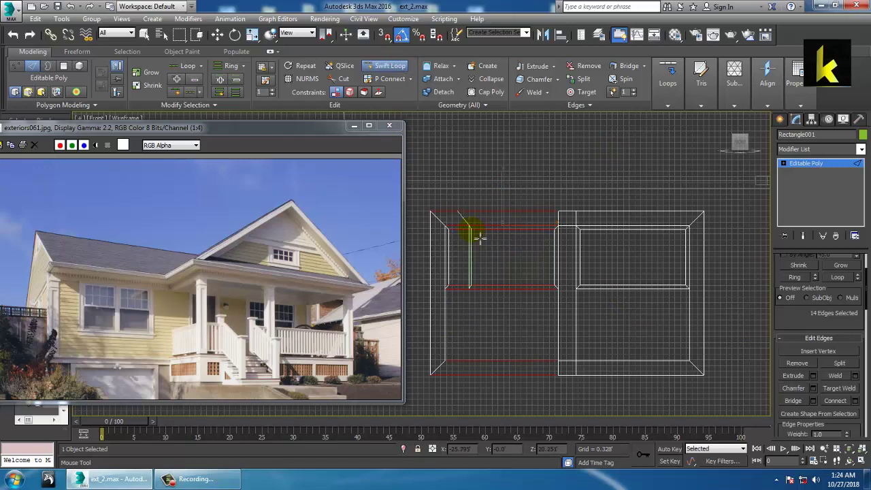
click(484, 229)
click(517, 219)
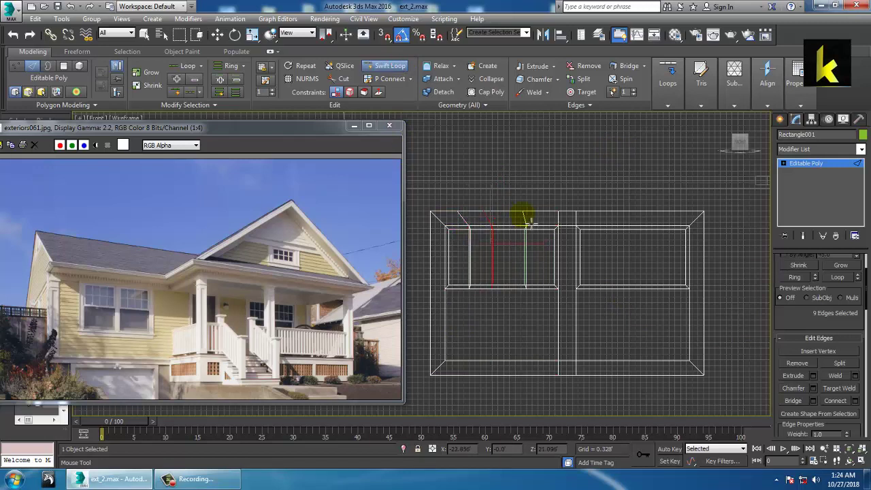
key(ctrl+z)
key(ctrl+z)
key(ctrl+z)
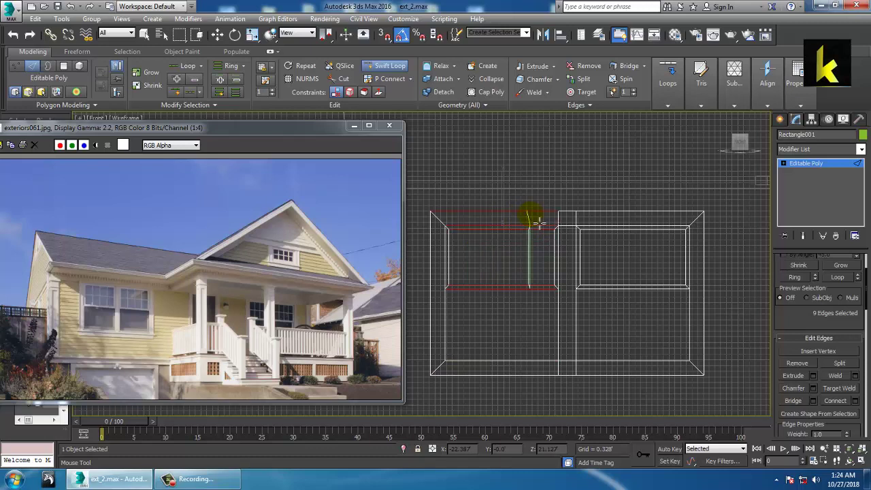
Insert three vertical Swift Loop edge loops across the left upper sash, dividing it into four roughly equal parts.
click(536, 221)
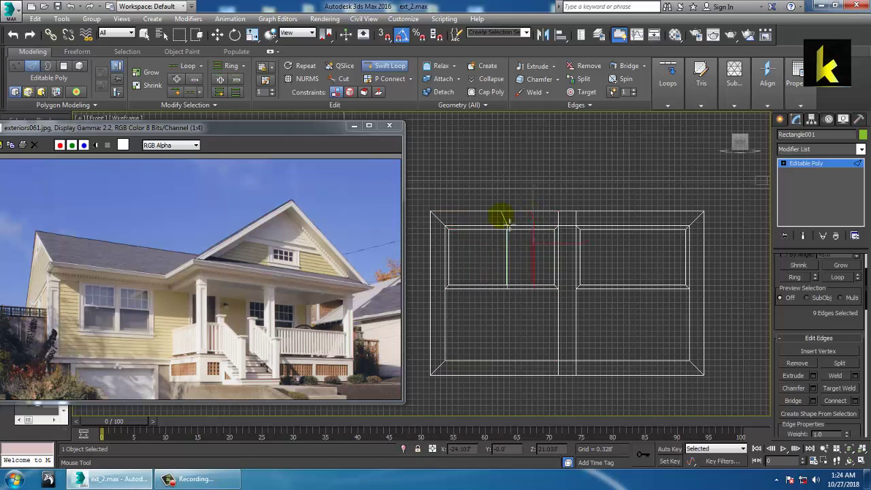
click(506, 218)
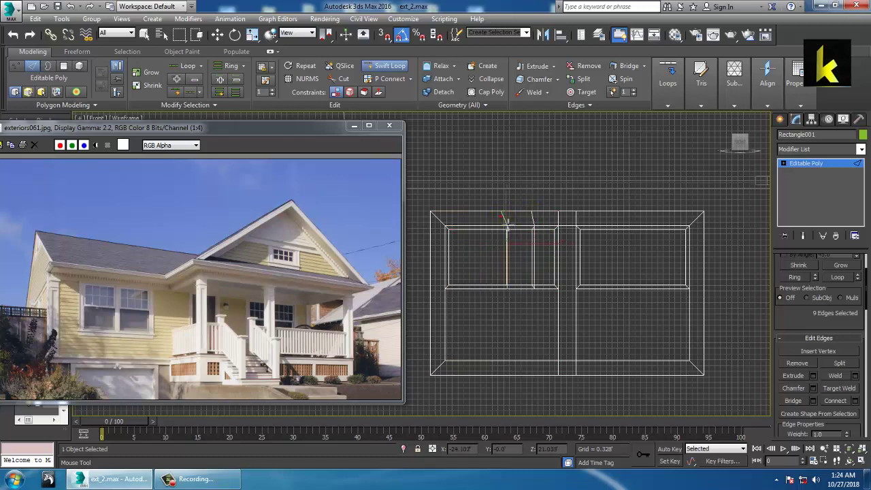
click(468, 217)
Straighten each of the left sash's three vertical loops by scaling its vertices together along the X axis.
key(w)
key(1)
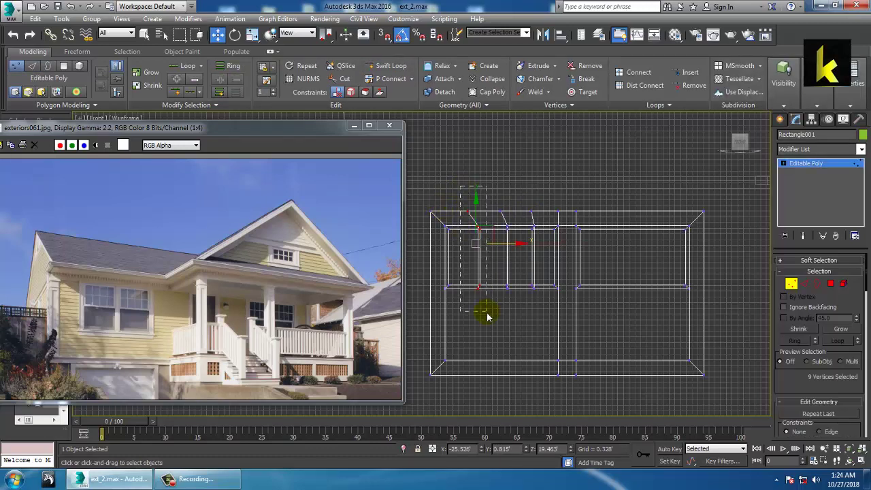
drag(487, 315, 485, 313)
key(r)
drag(492, 255, 414, 175)
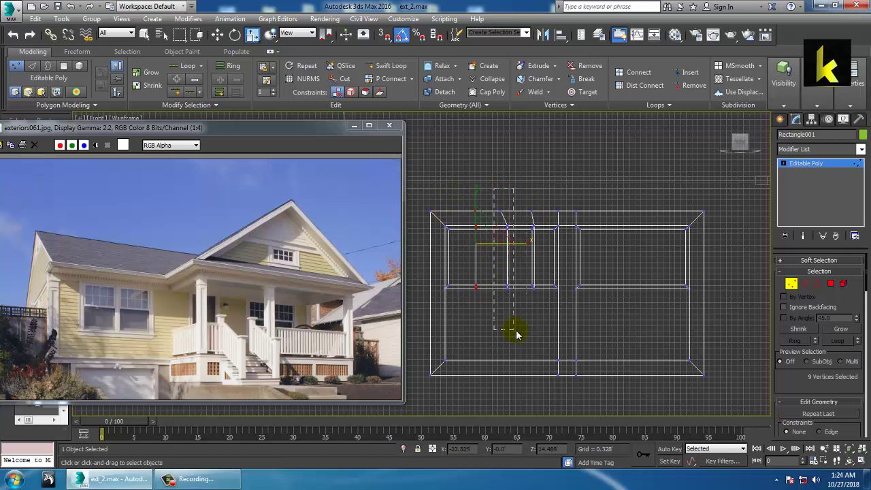
drag(516, 333, 515, 332)
drag(558, 243, 733, 214)
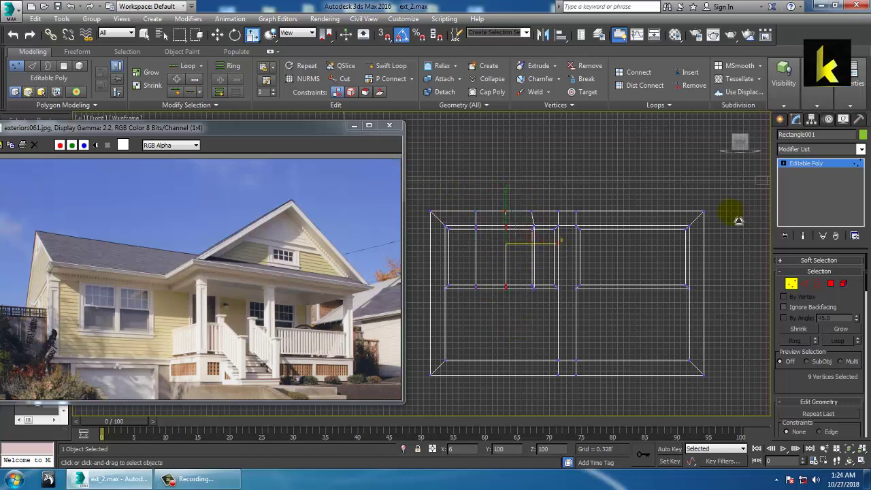
drag(531, 237, 541, 306)
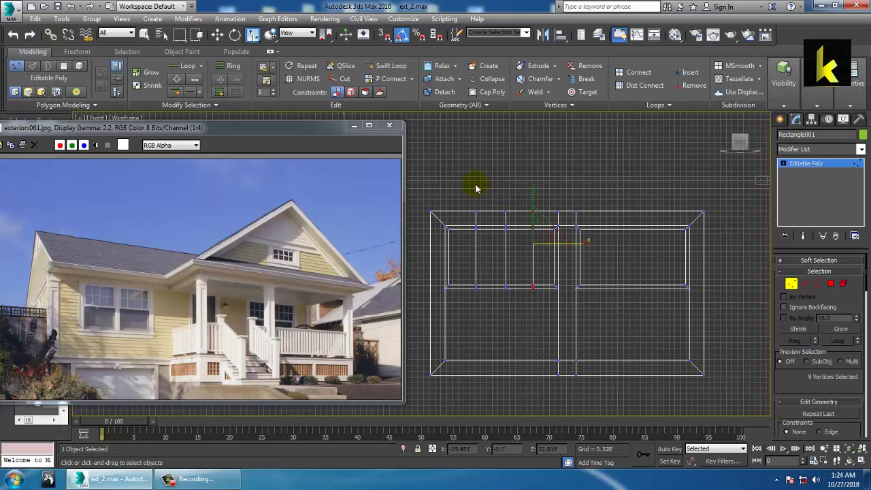
Shift the vertices of all three vertical loops slightly left to centre them within the left upper sash.
drag(547, 310, 548, 311)
key(w)
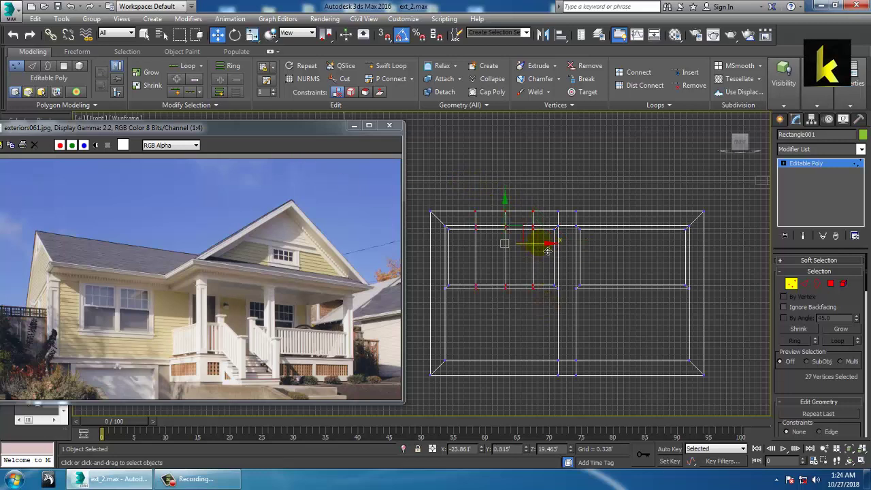
drag(547, 250, 544, 251)
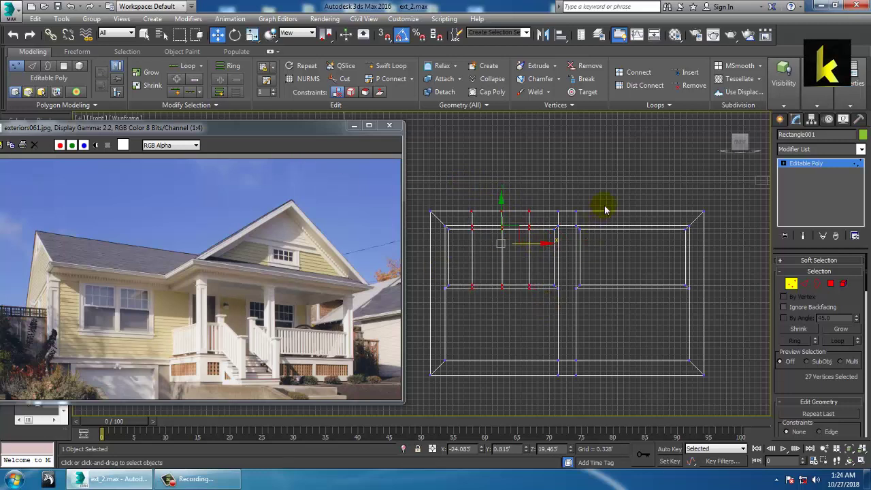
Connect the right upper sash's horizontal edges with 2 segments, setting Pinch and Slide to 0.
click(805, 284)
click(635, 179)
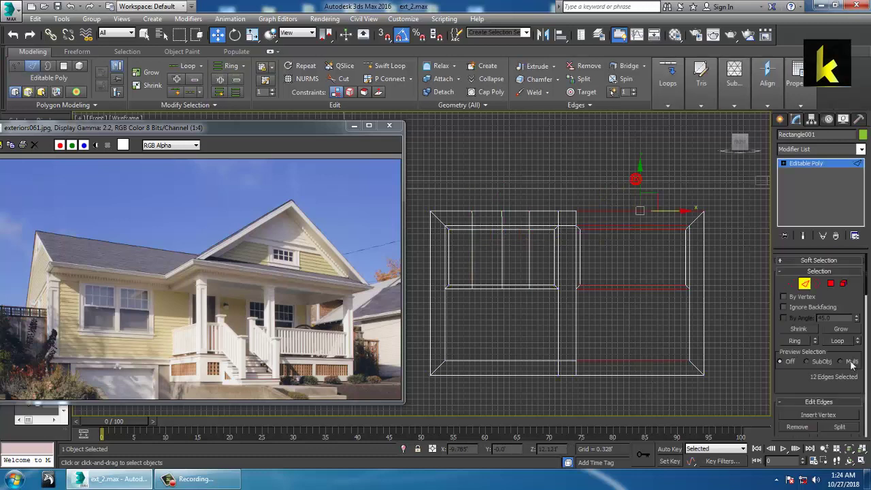
drag(624, 292, 616, 303)
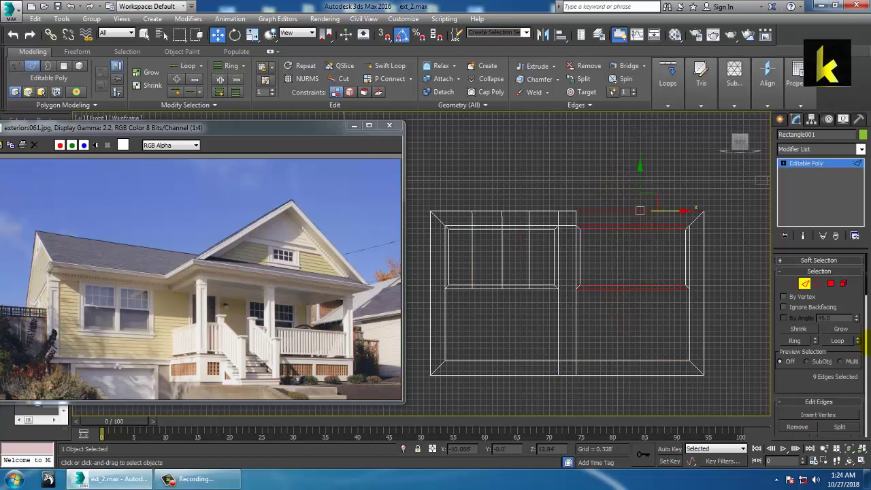
drag(856, 393, 847, 355)
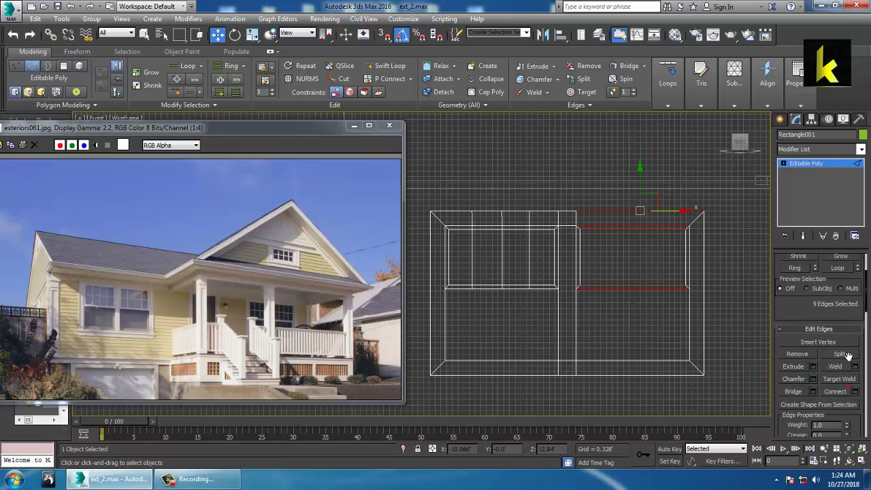
click(855, 392)
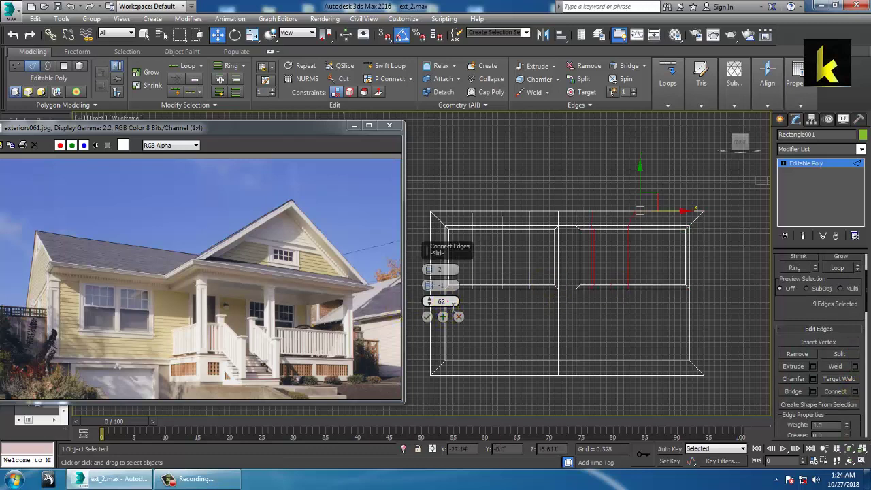
text(0)
click(452, 286)
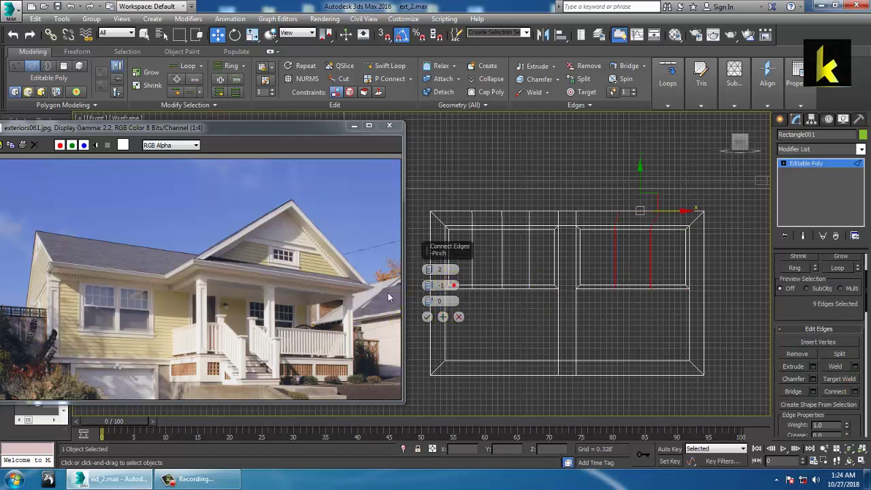
text(0)
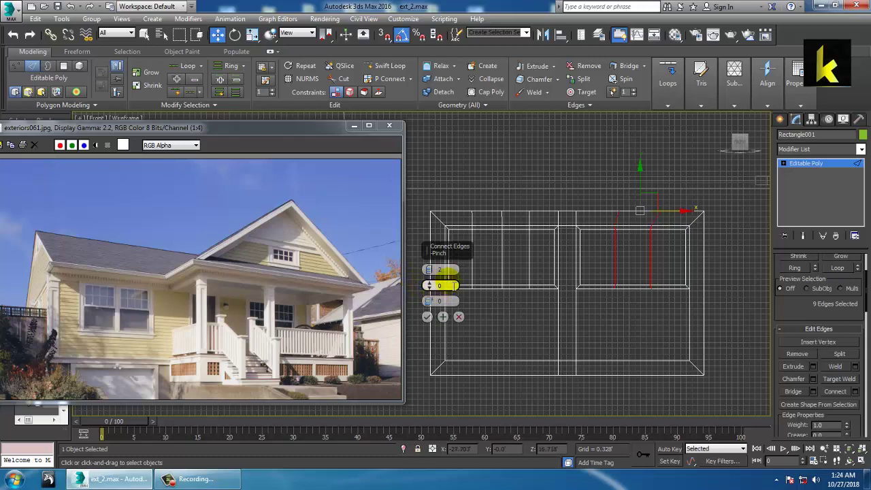
click(427, 316)
Straighten the first vertical loop of the right upper sash along X and move it left toward the central mullion.
key(1)
drag(598, 189, 625, 325)
key(r)
drag(654, 243, 96, 200)
key(w)
drag(652, 252, 641, 251)
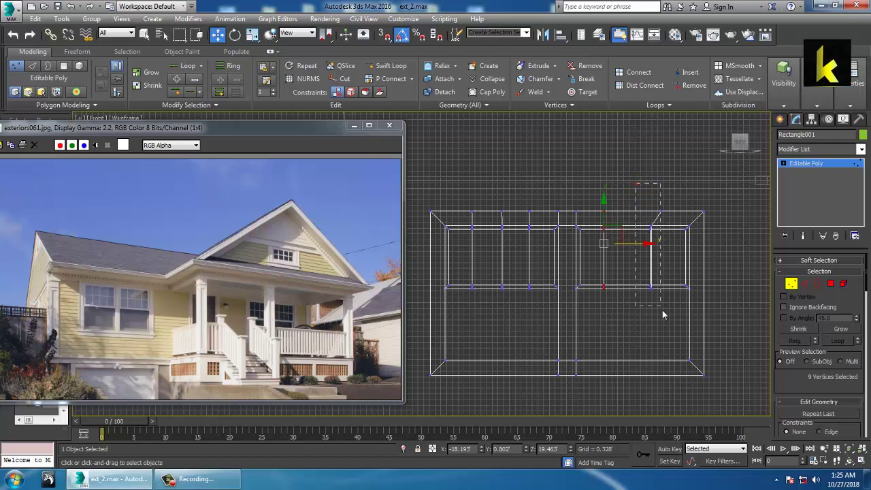
Straighten the second vertical loop of the right upper sash along X and move it left to the sash's middle.
drag(664, 315, 665, 319)
key(r)
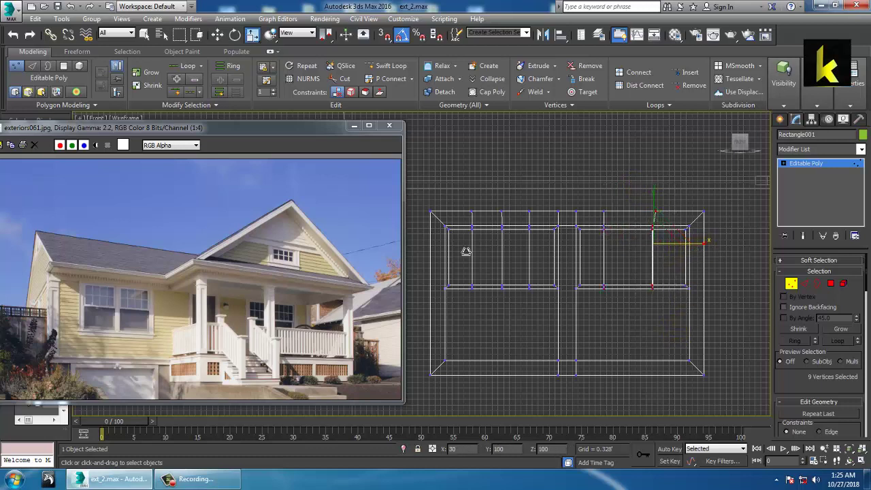
key(w)
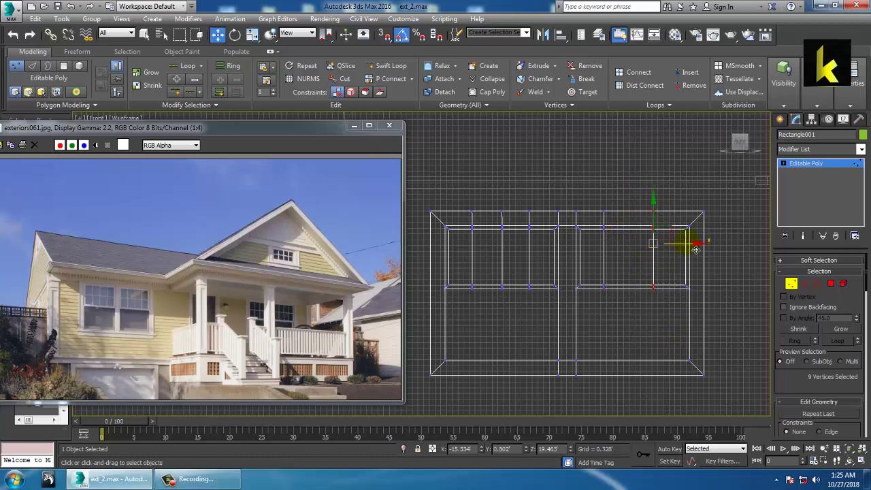
drag(695, 250, 674, 253)
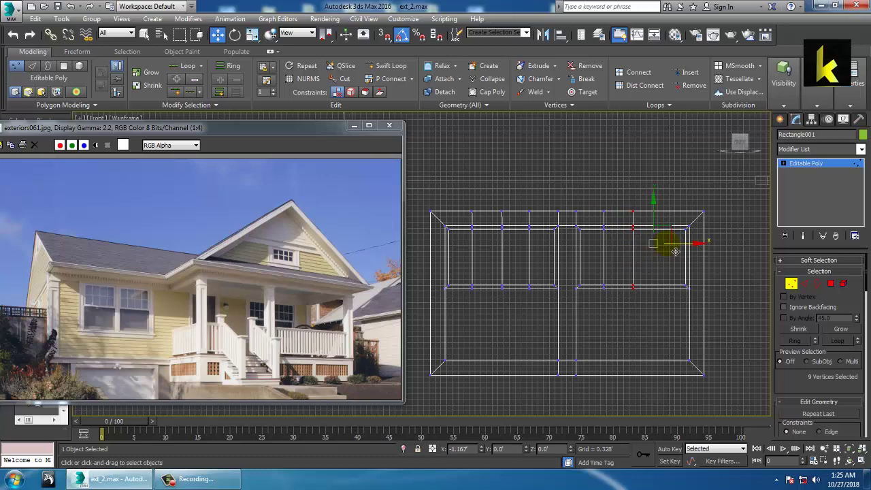
Connect the horizontal edges in the outer half of the right upper sash with a third vertical loop, Pinch and Slide 0.
click(804, 283)
drag(659, 330, 659, 332)
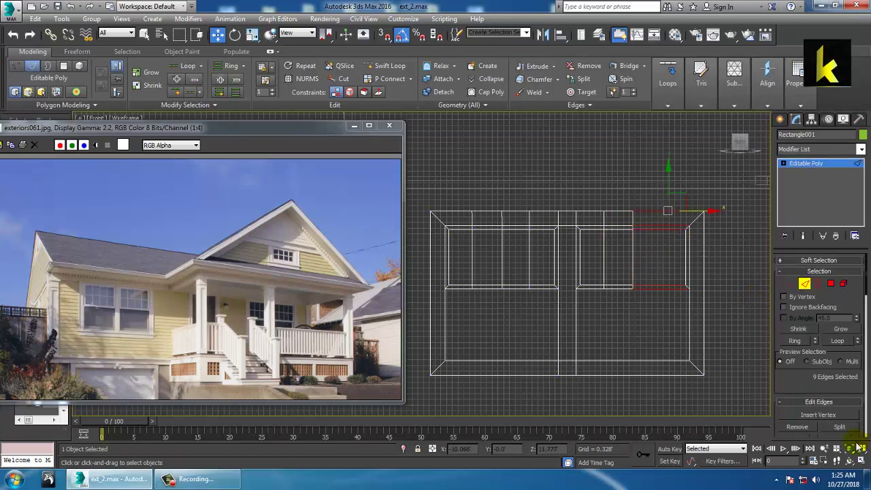
scroll(852, 345, down, 3)
click(854, 378)
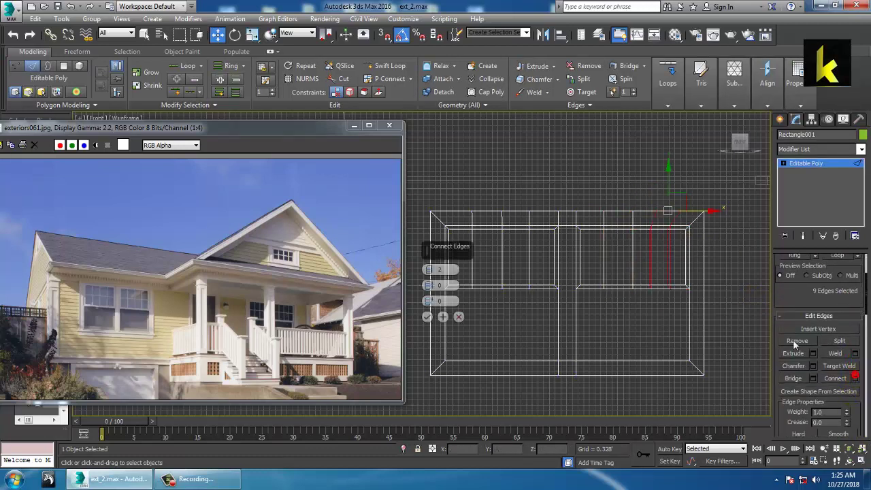
click(426, 316)
Straighten the right upper sash's third vertical loop by scaling its vertices together along the X axis.
key(1)
drag(677, 296, 678, 327)
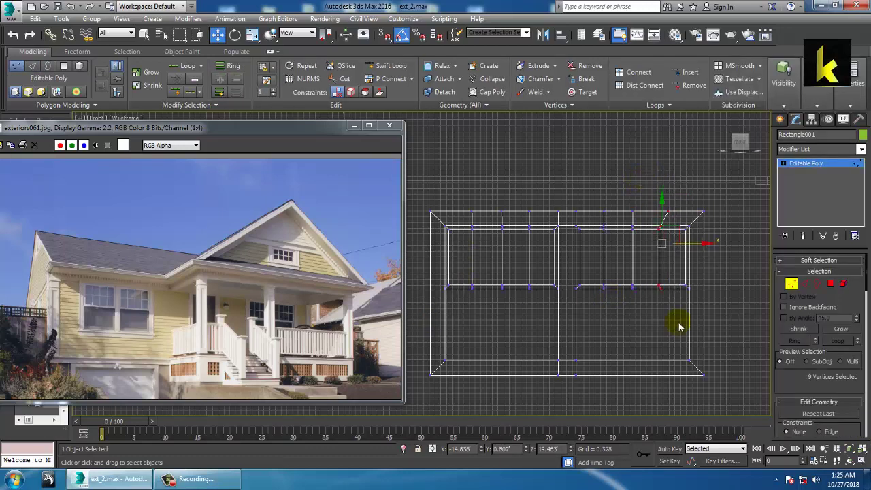
key(r)
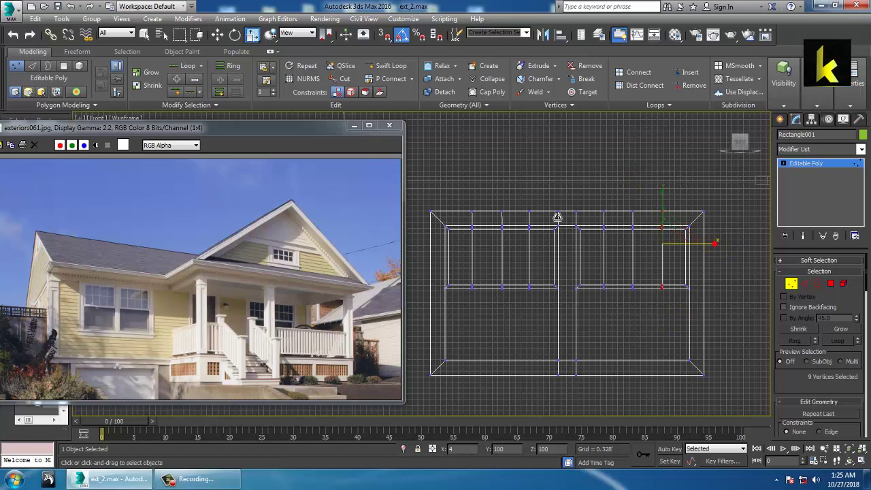
key(w)
click(806, 283)
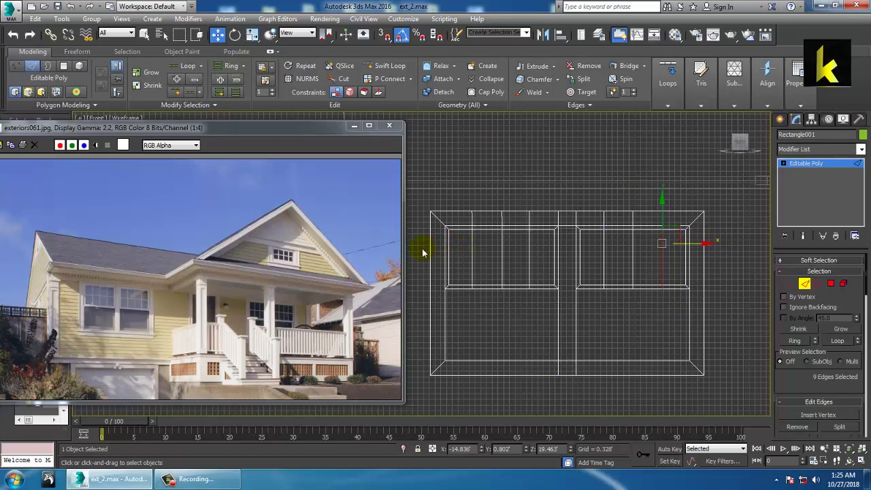
drag(421, 249, 776, 249)
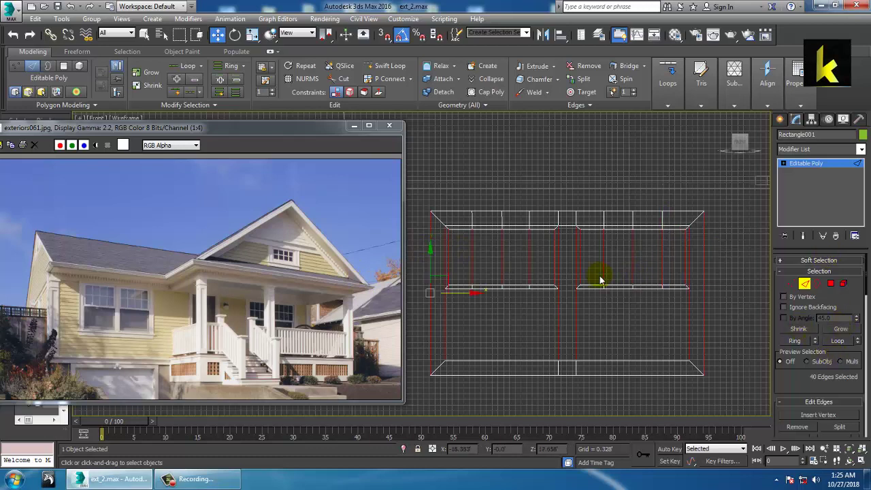
click(687, 265)
drag(824, 379, 809, 263)
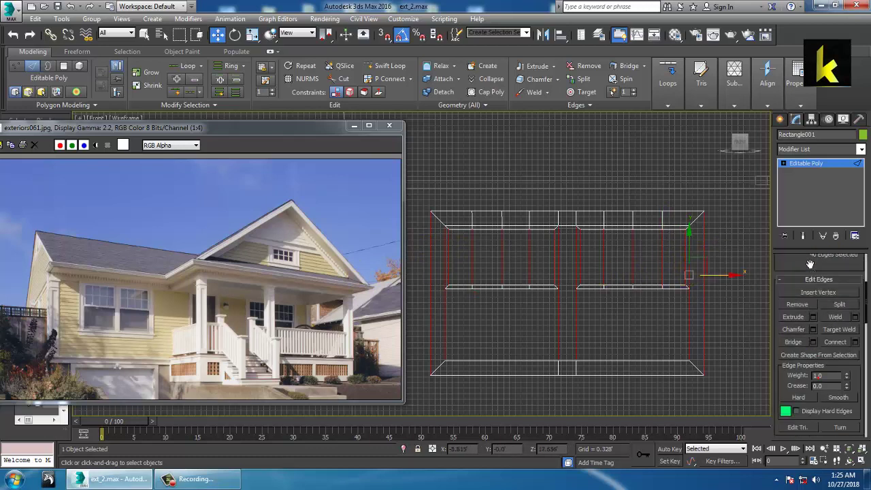
click(855, 342)
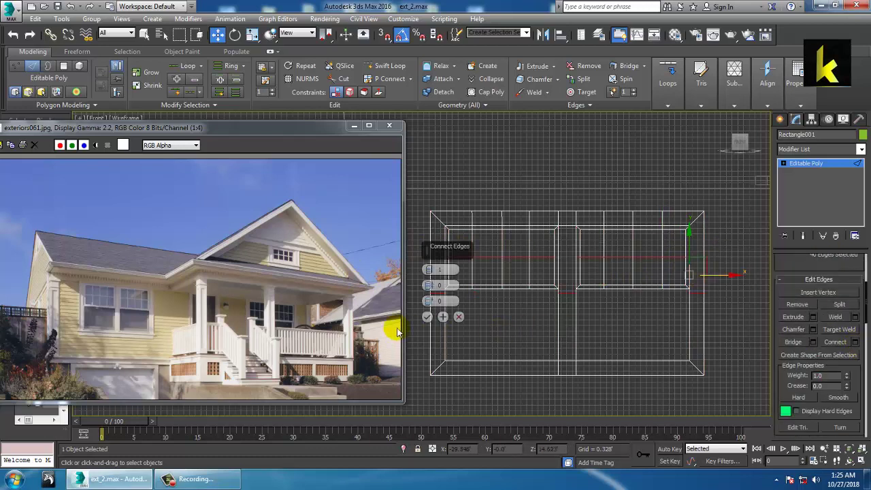
click(458, 317)
Insert a horizontal Swift Loop edge loop at mid-height across the left upper sash.
click(570, 151)
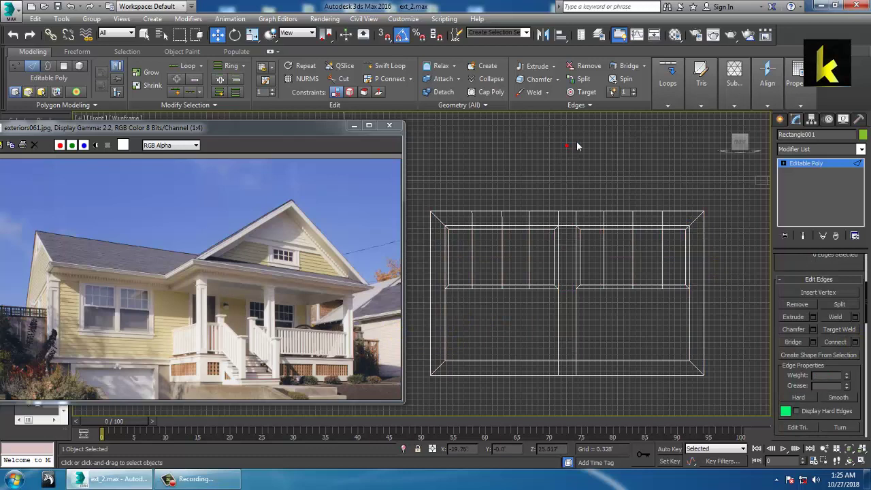
click(383, 65)
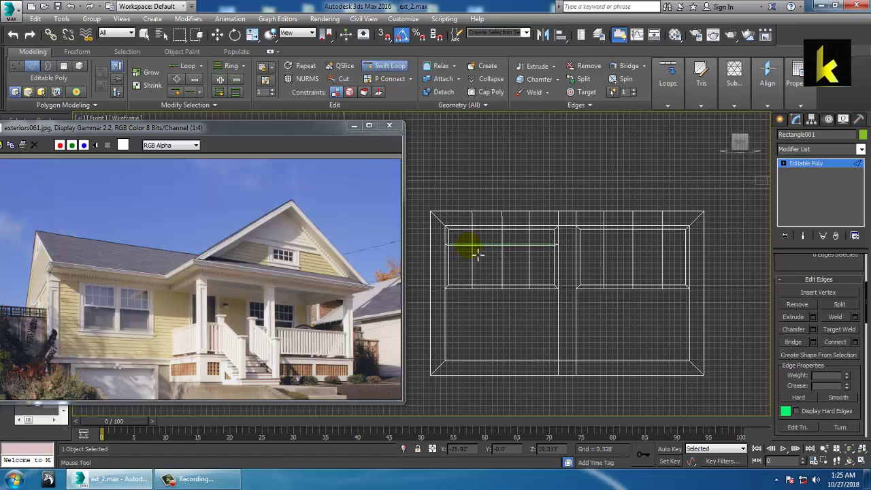
click(469, 256)
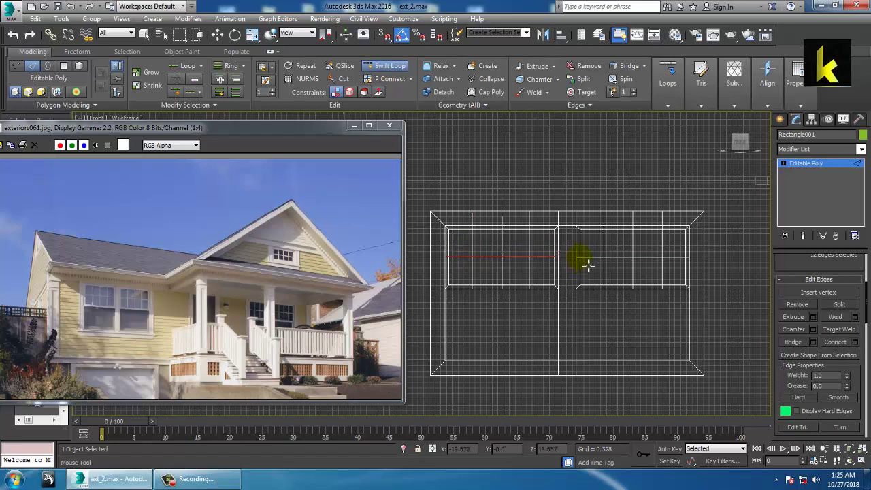
Insert a horizontal Swift Loop edge loop at mid-height across the right upper sash.
click(587, 263)
key(w)
key(alt+w)
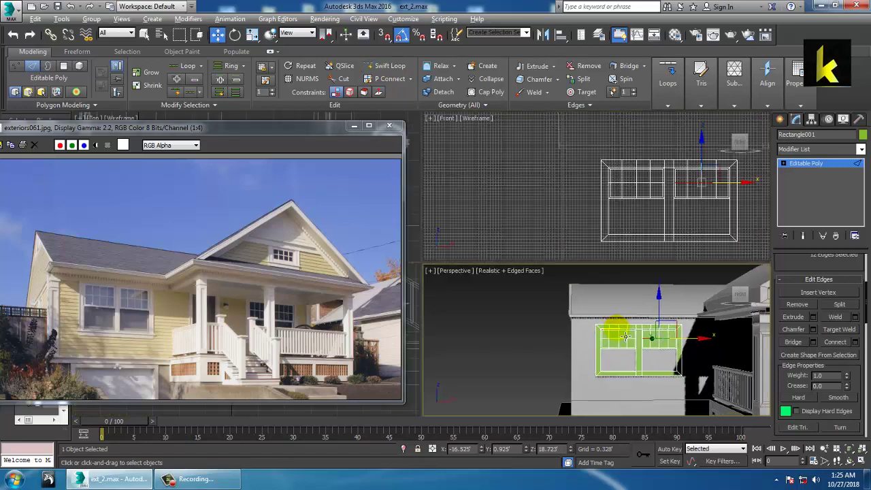
key(alt+w)
scroll(576, 276, up, 8)
scroll(575, 276, down, 6)
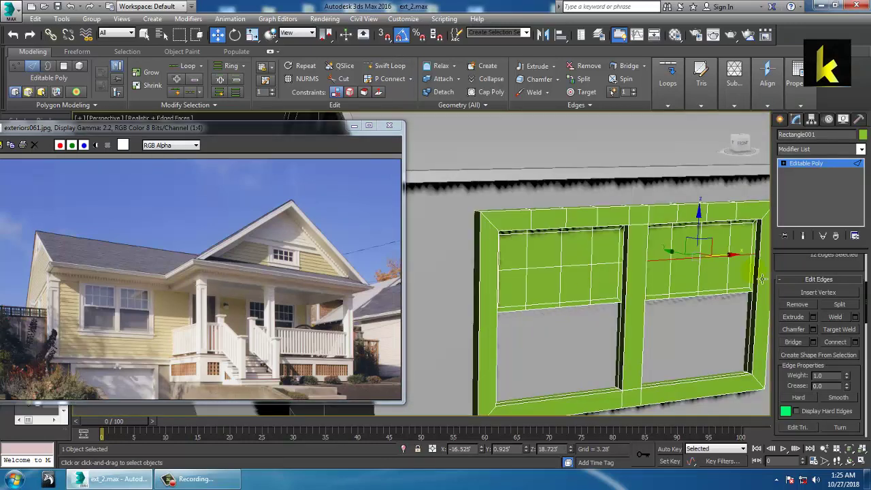
Select all eight pane polygons in each of the two upper sashes.
key(4)
click(518, 261)
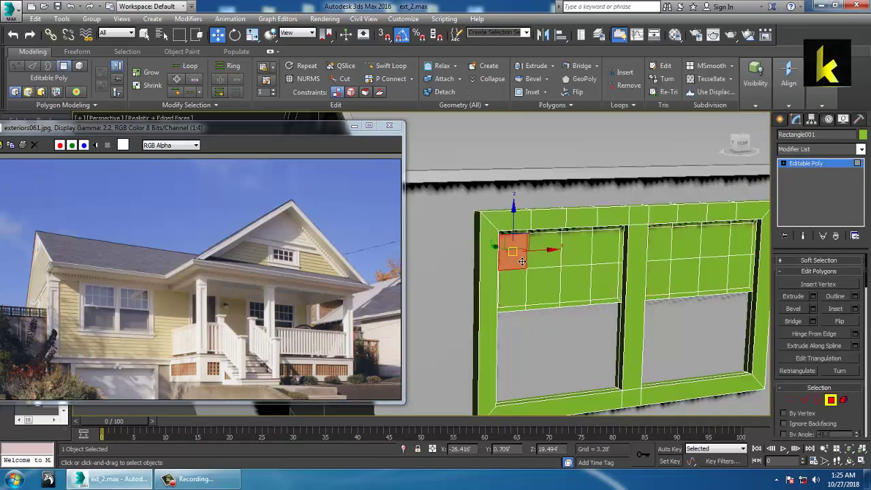
ctrl+click(558, 263)
ctrl+click(583, 260)
ctrl+click(611, 258)
ctrl+click(607, 290)
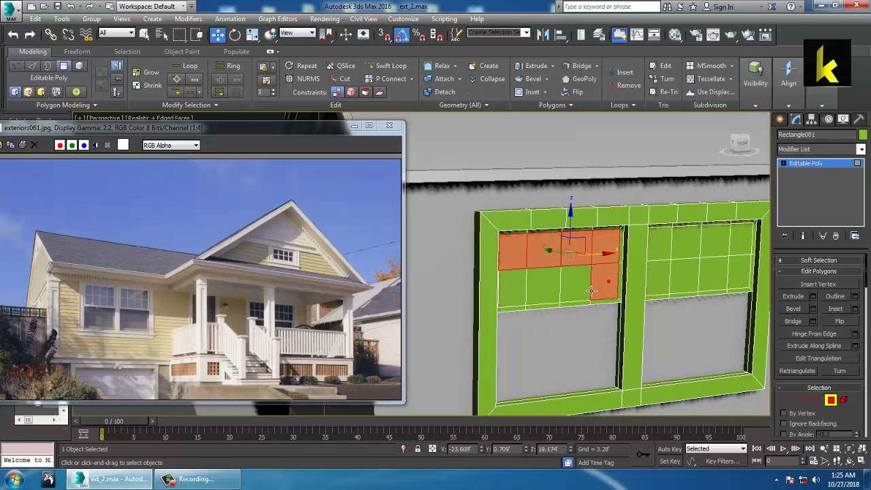
ctrl+click(583, 283)
ctrl+click(551, 296)
ctrl+click(522, 296)
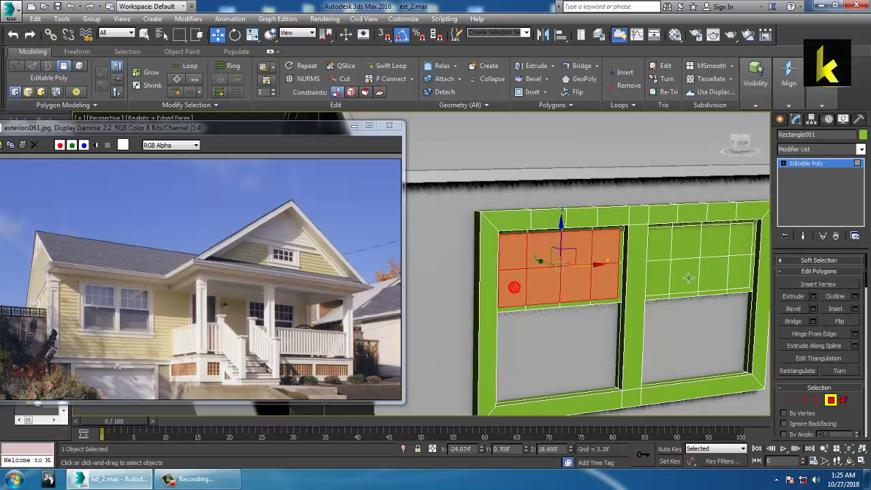
ctrl+click(658, 253)
ctrl+click(659, 281)
ctrl+click(687, 250)
ctrl+click(689, 279)
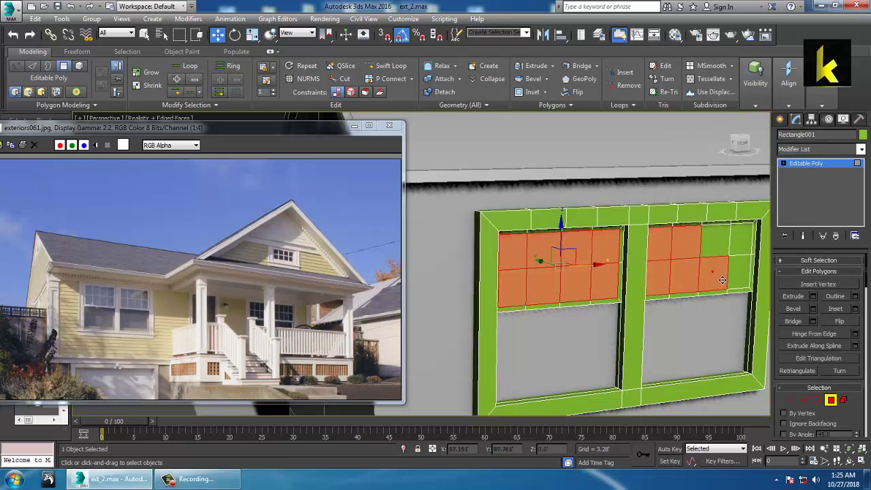
Bevel the selected panes By Polygon with a slight inward height and an outline of about -0.152' to form muntins.
click(813, 309)
click(430, 269)
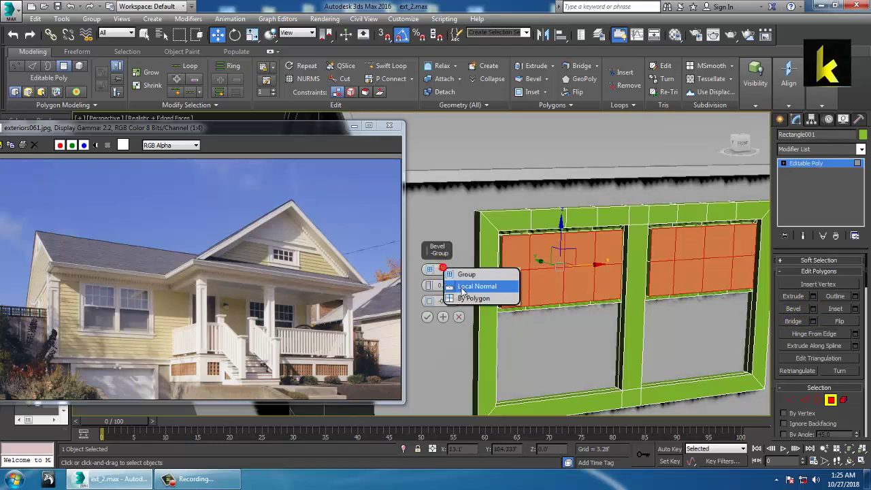
click(462, 291)
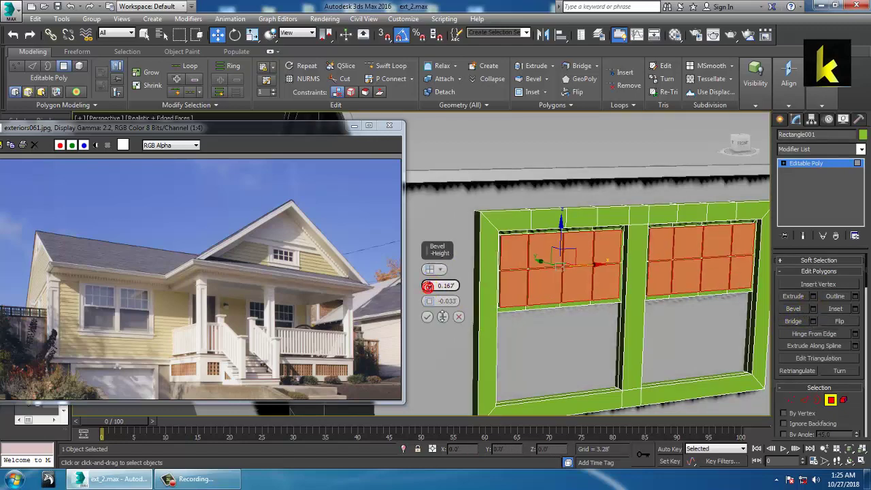
drag(442, 316, 443, 337)
drag(429, 304, 436, 317)
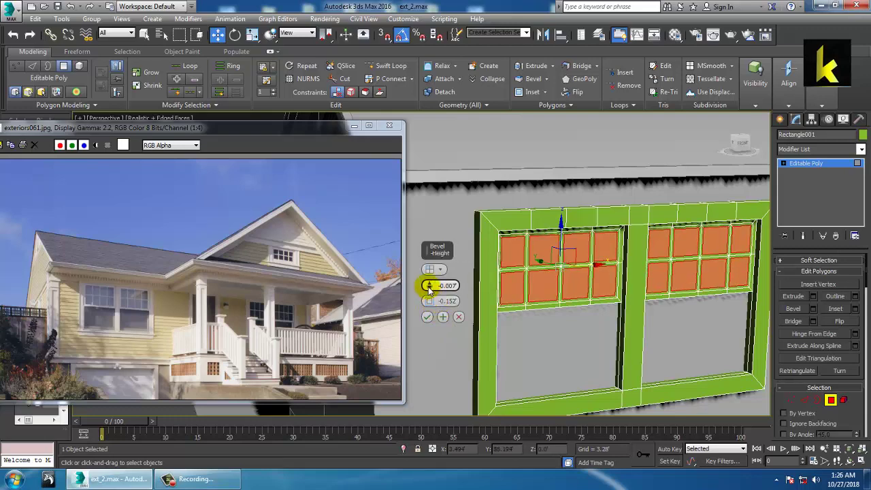
click(429, 289)
click(427, 316)
click(427, 315)
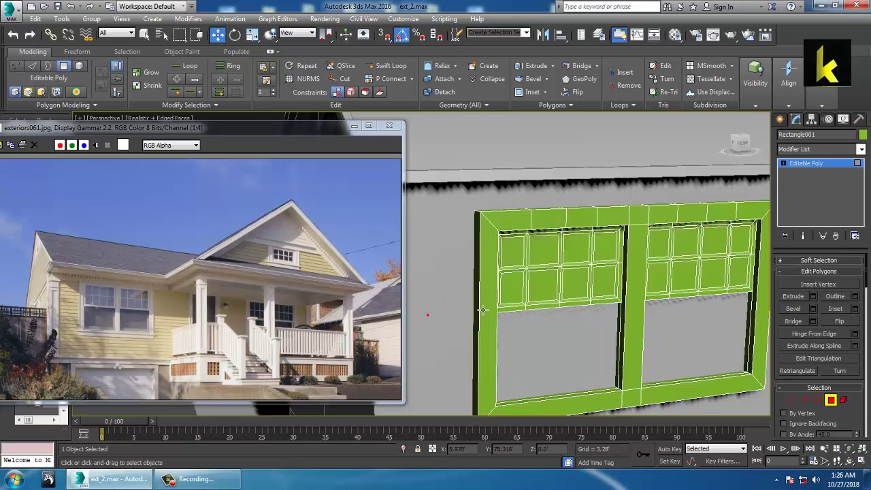
Insert Swift Loop edge loops around the window's outer frame, one near its outer edge and one near its inner edge.
alt+middle_drag(707, 276, 704, 276)
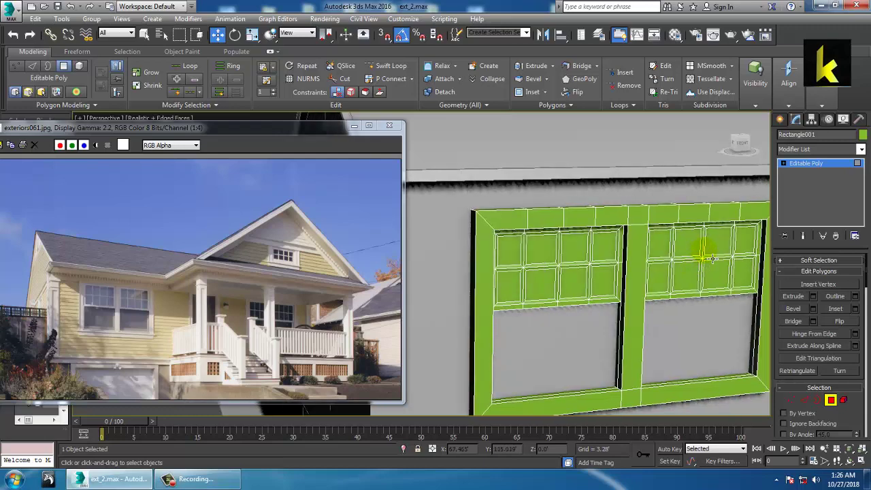
click(809, 163)
click(386, 65)
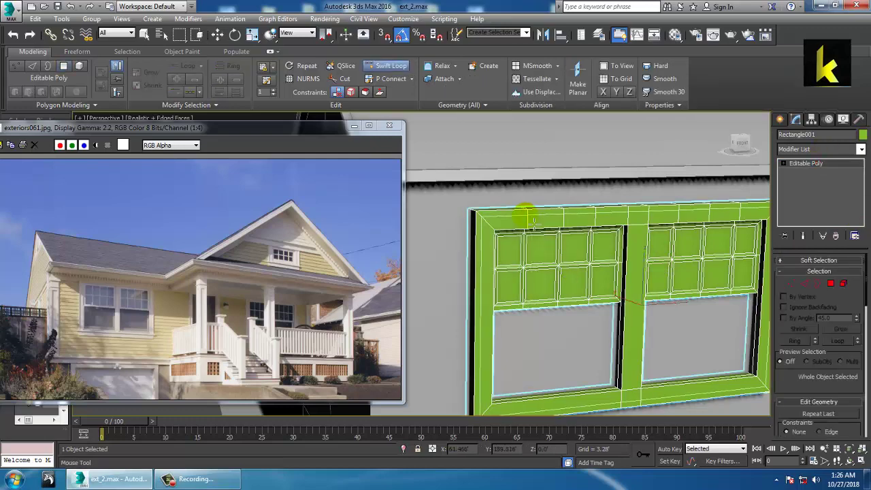
click(523, 211)
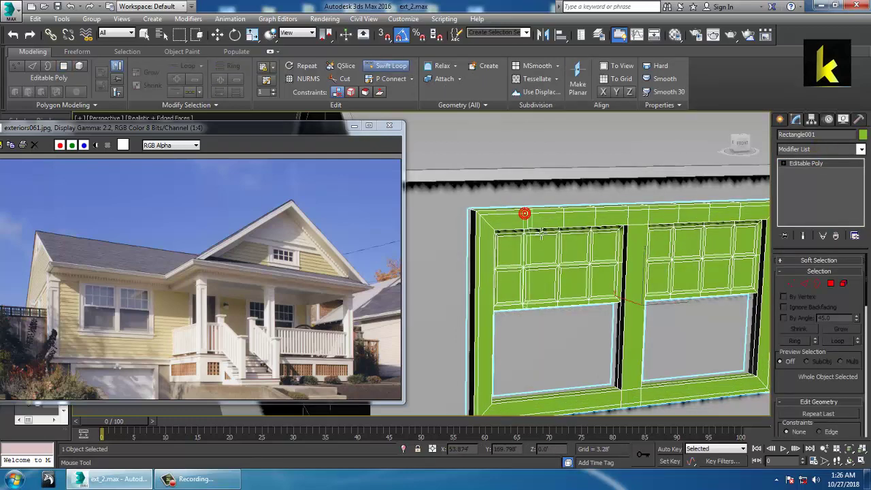
key(w)
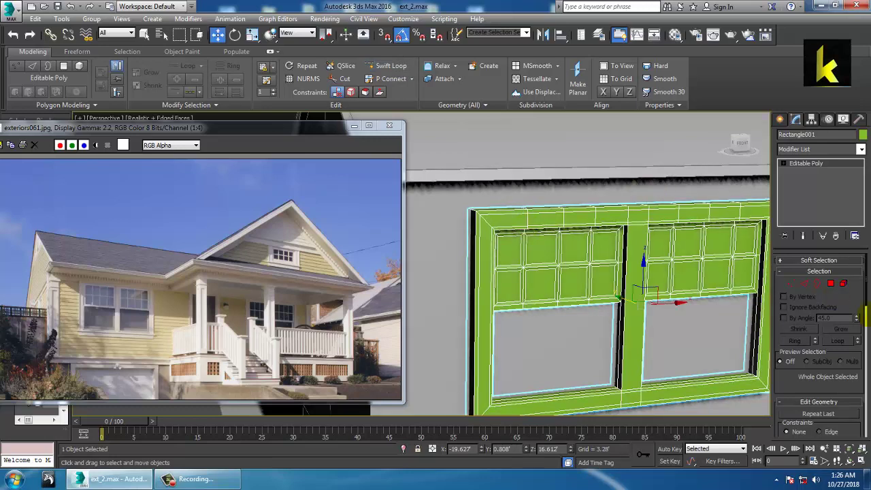
Select the ring of frame polygons between the two new loops and extrude it inward with a height of about -0.279'.
click(803, 285)
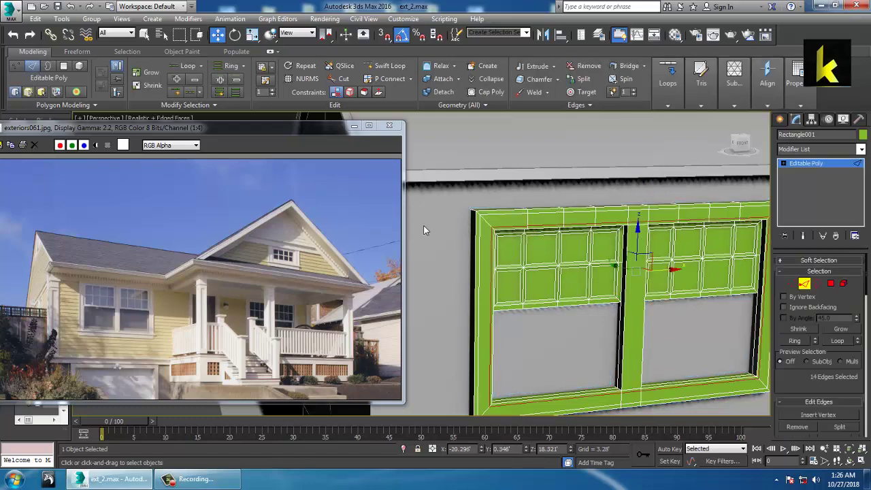
click(488, 223)
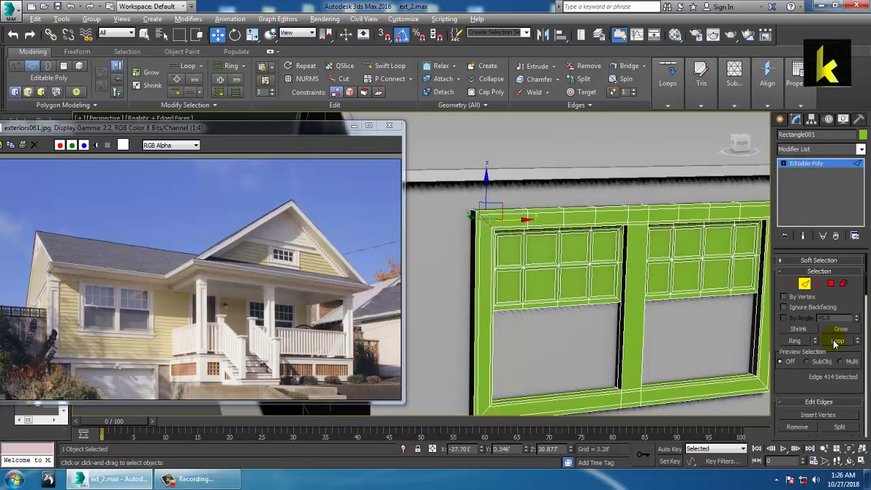
click(803, 342)
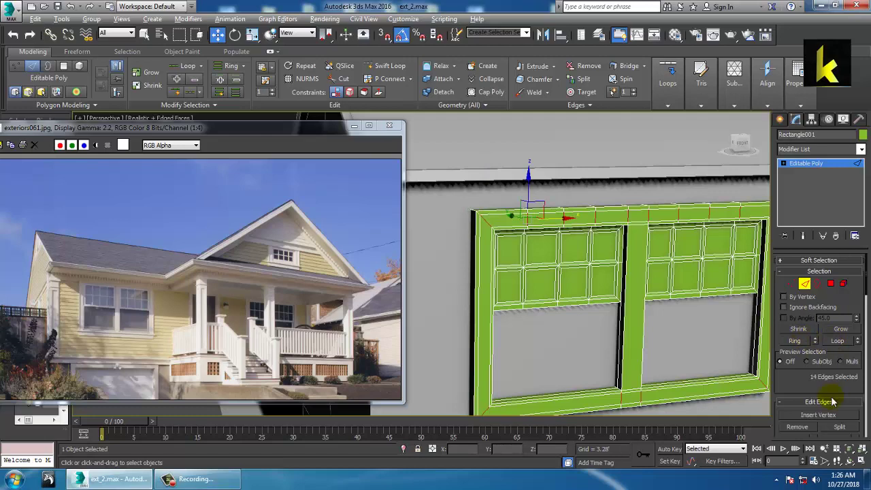
click(833, 286)
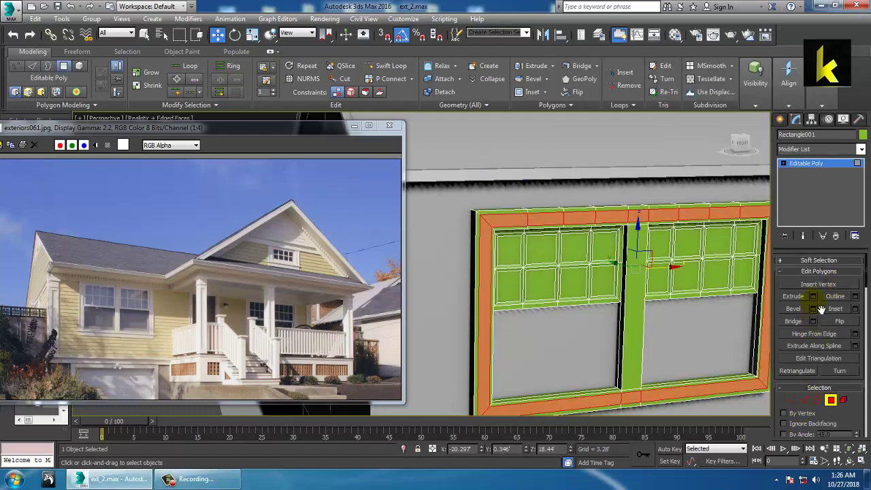
click(812, 296)
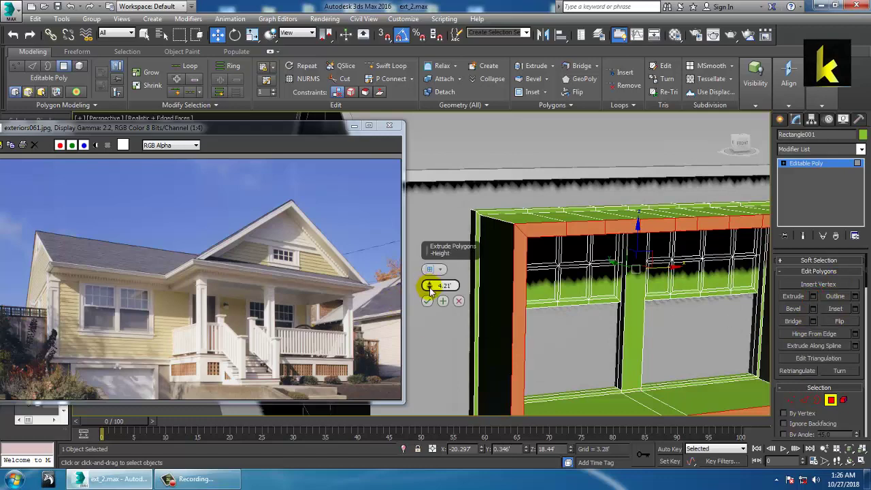
drag(430, 289, 651, 377)
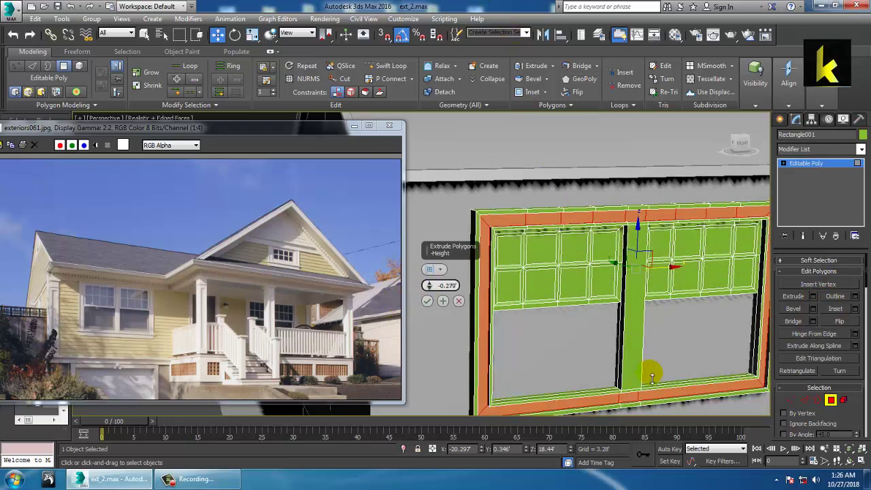
click(426, 300)
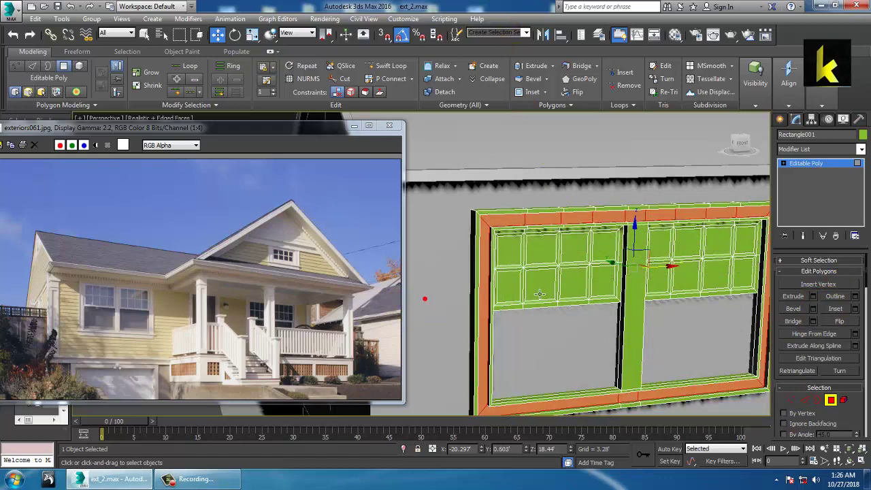
click(538, 294)
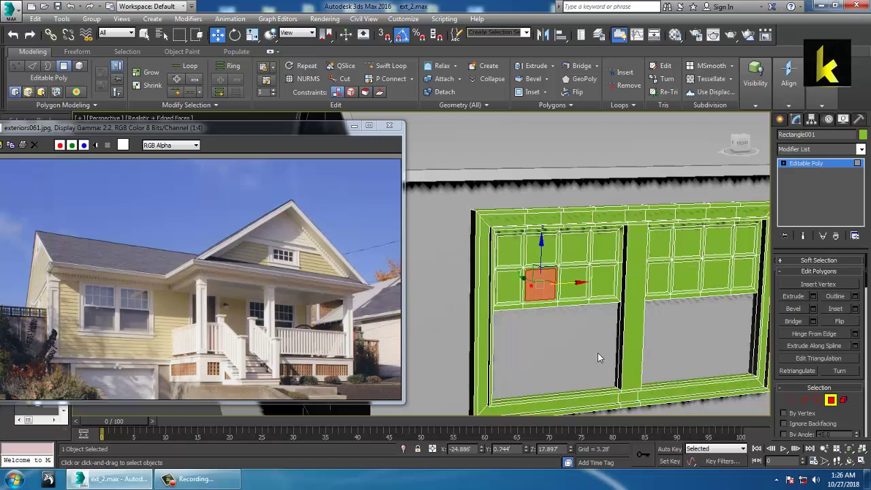
Change the window's object color to light gray and deselect it.
click(823, 166)
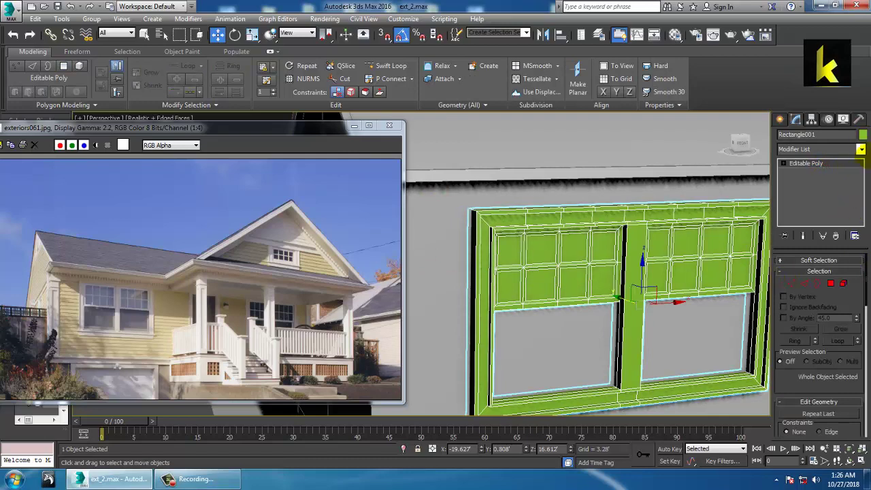
click(862, 136)
click(509, 263)
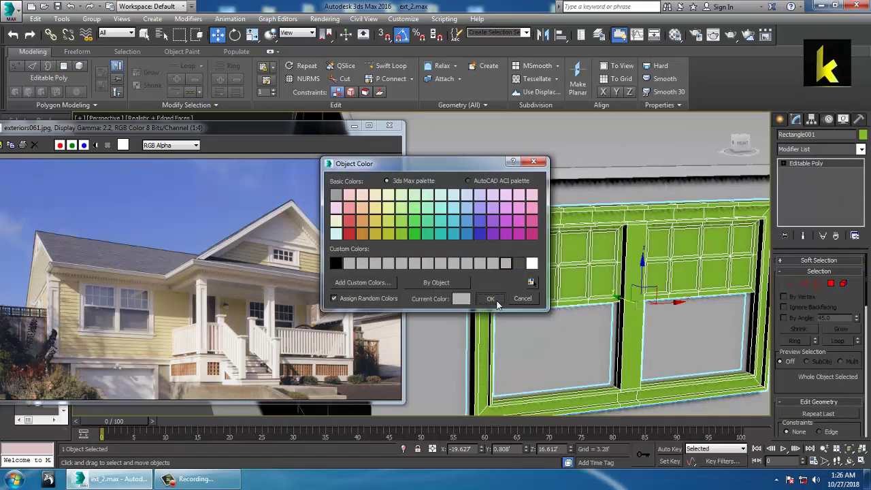
click(490, 298)
scroll(593, 213, down, 6)
click(553, 158)
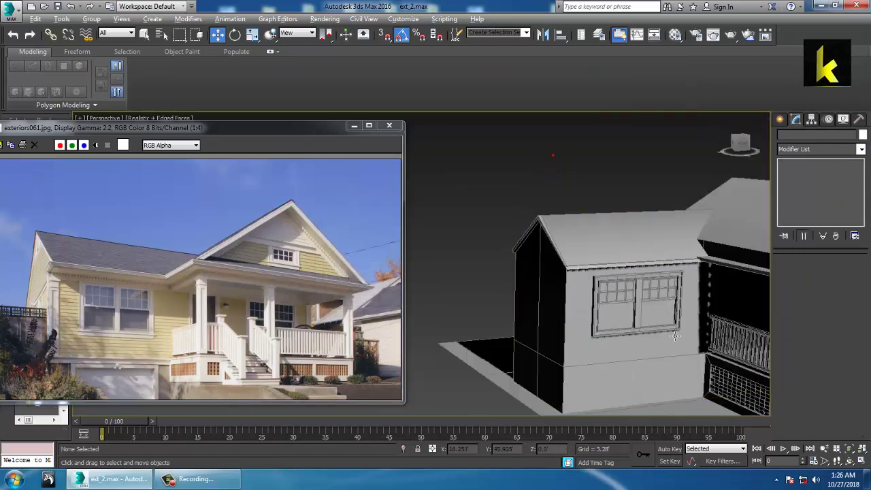
Insert a horizontal Swift Loop edge loop around the house wall box, just below its existing horizontal edge under the window.
alt+middle_drag(553, 157, 603, 302)
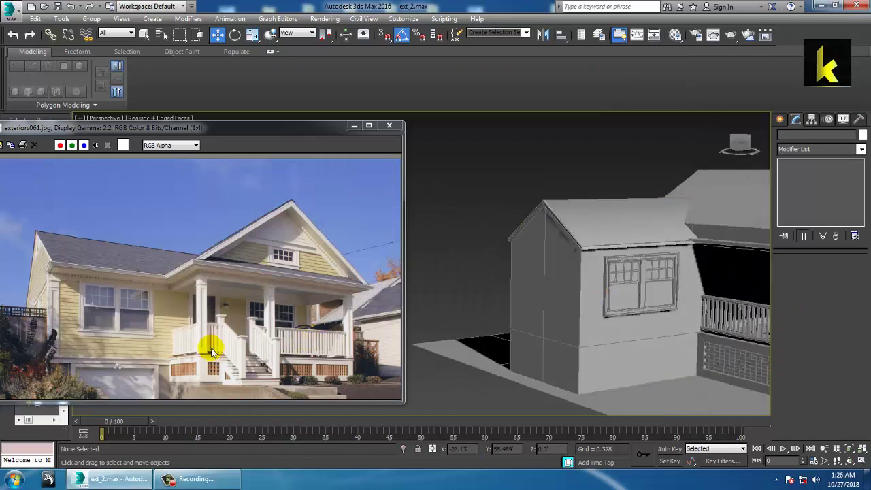
alt+middle_drag(528, 321, 453, 272)
scroll(476, 301, up, 4)
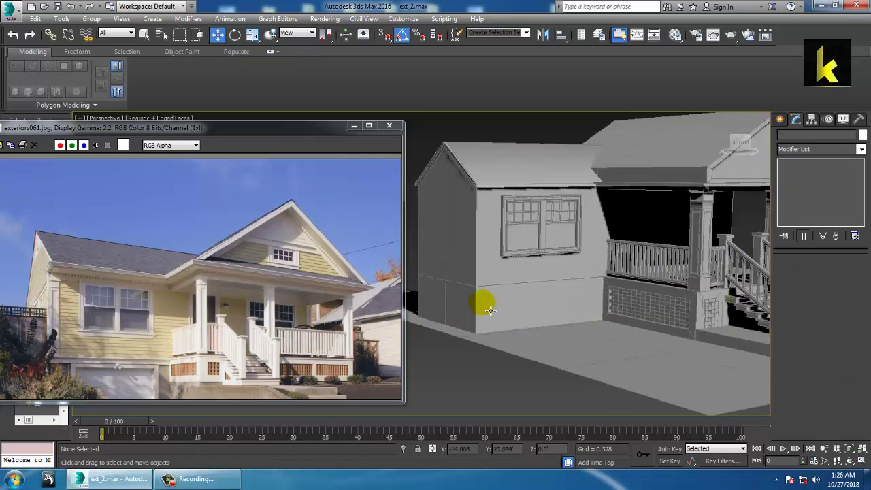
click(524, 299)
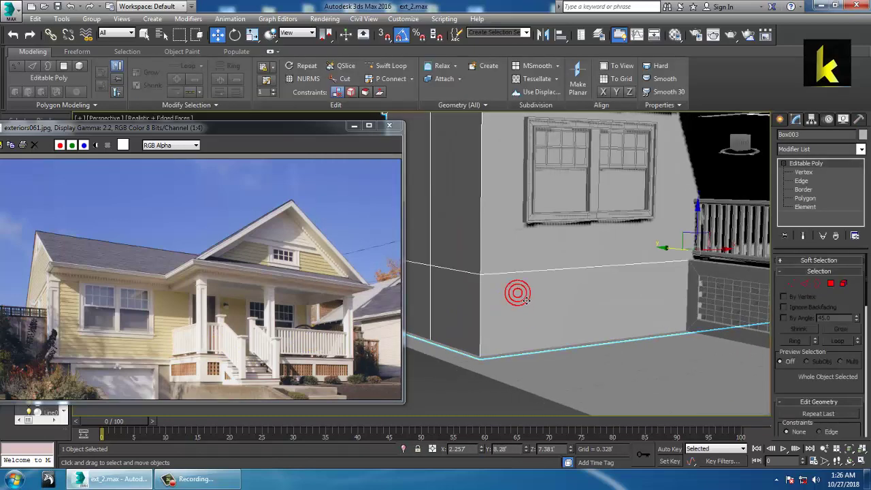
click(389, 65)
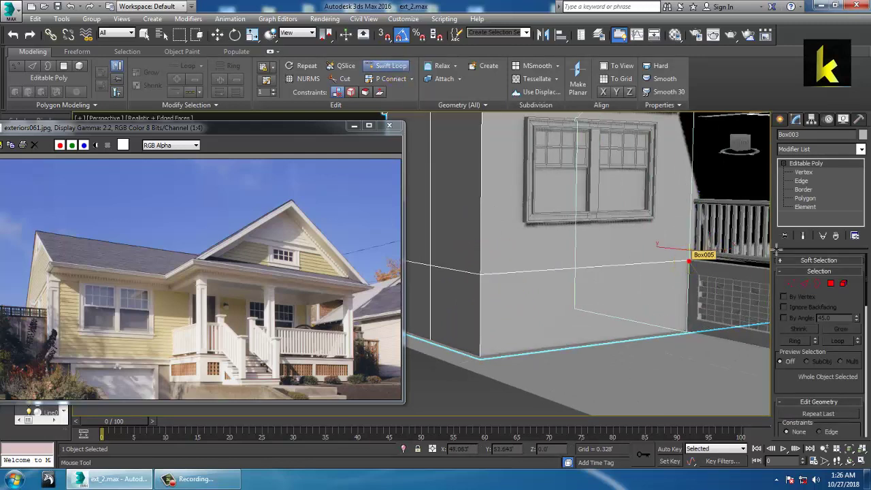
right_click(700, 260)
click(389, 66)
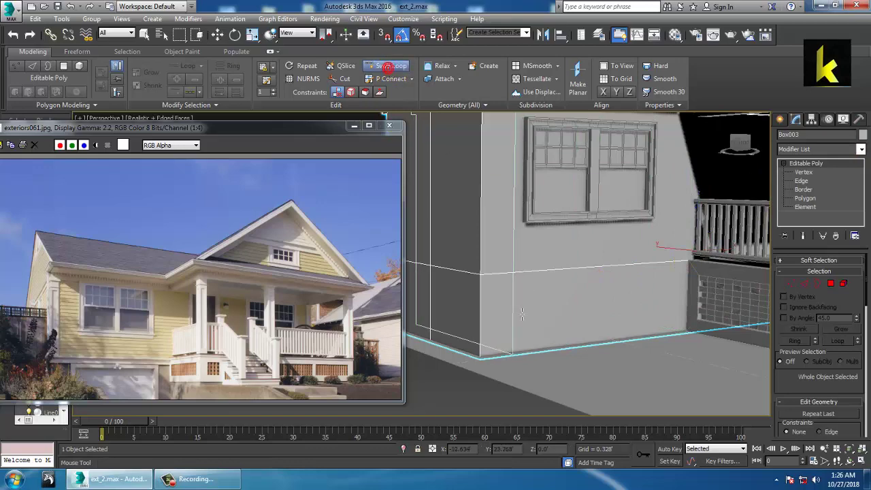
click(494, 291)
right_click(539, 300)
middle_drag(538, 300, 582, 297)
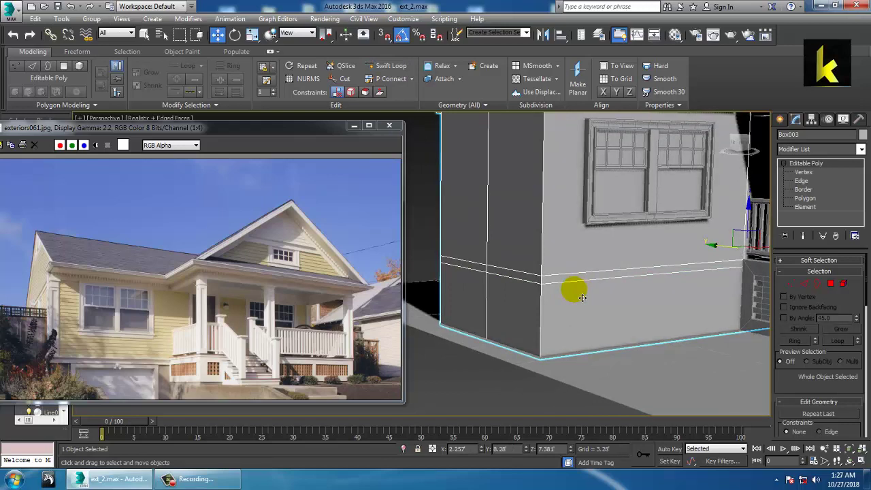
Select the narrow band polygons on the front and side walls below the window and extrude them outward into a projecting ledge.
click(831, 283)
click(602, 273)
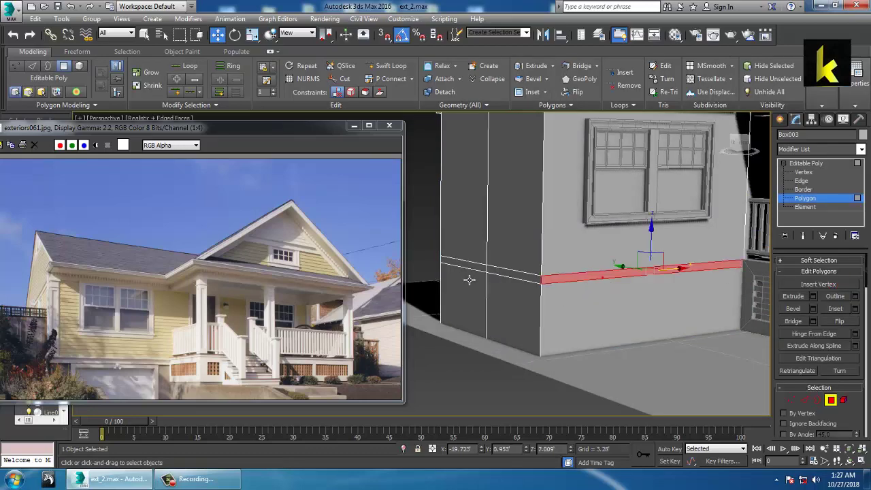
ctrl+click(507, 277)
ctrl+click(477, 276)
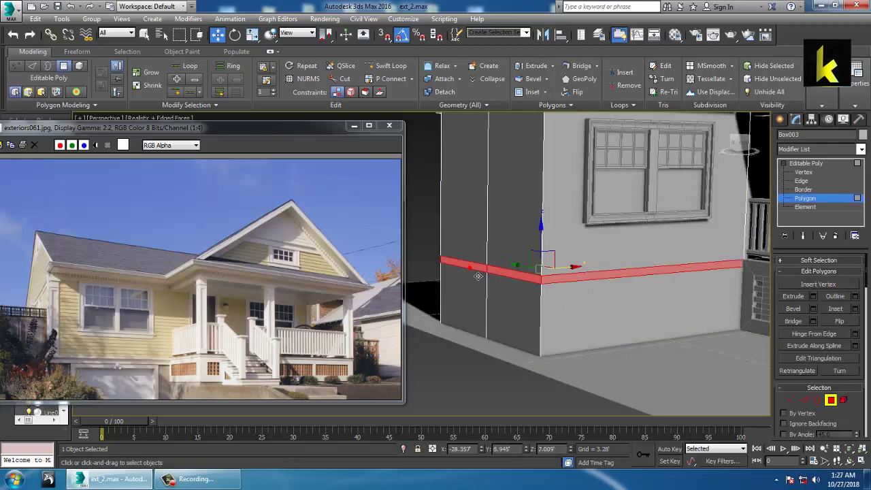
click(813, 296)
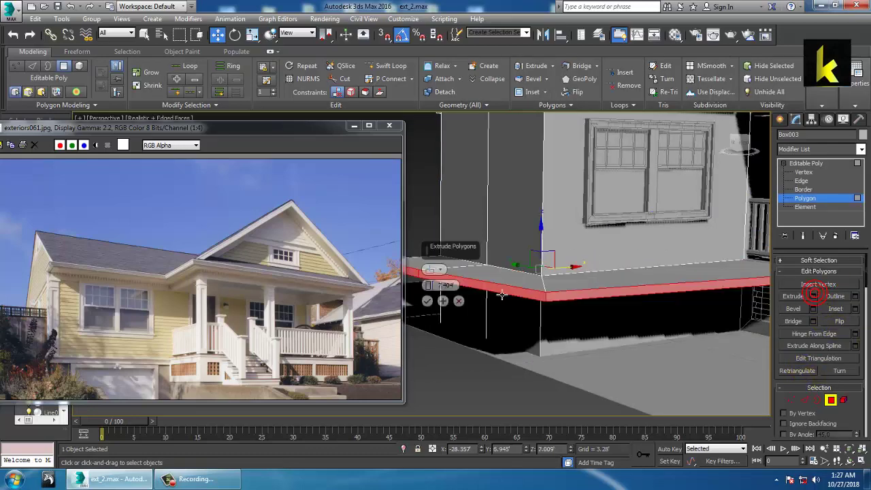
drag(436, 303, 548, 271)
click(427, 300)
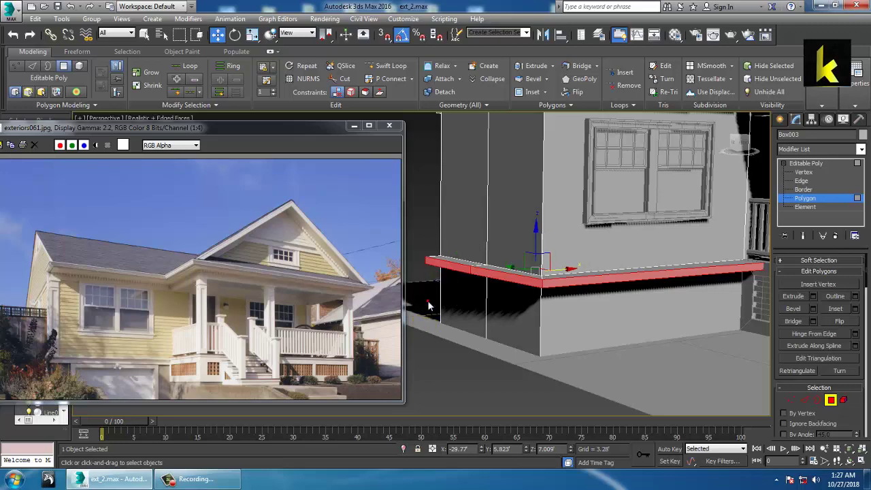
alt+middle_drag(427, 301, 691, 268)
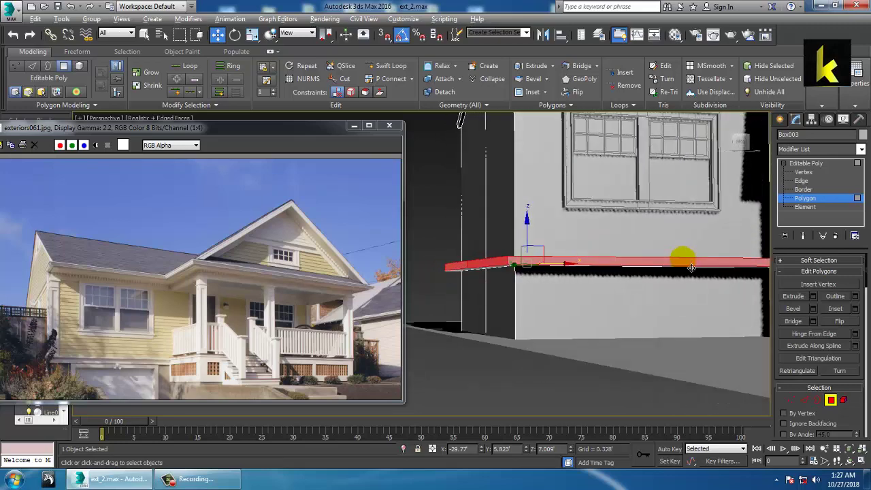
scroll(691, 268, up, 3)
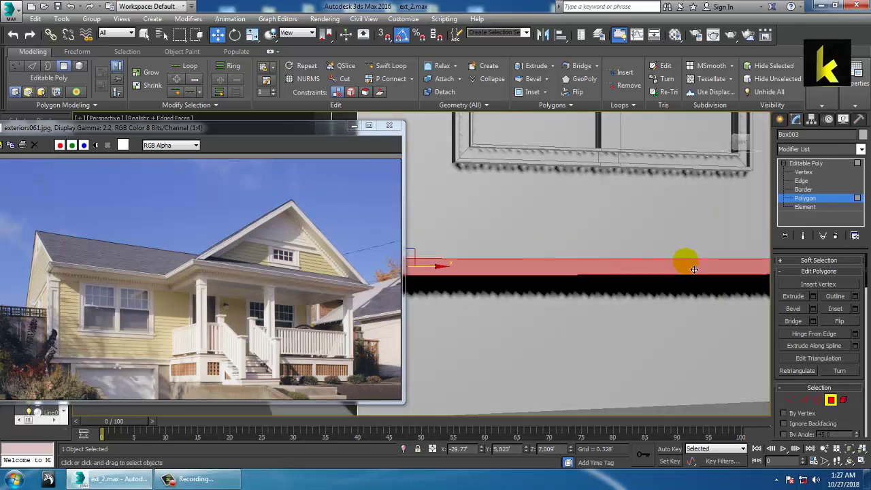
click(389, 65)
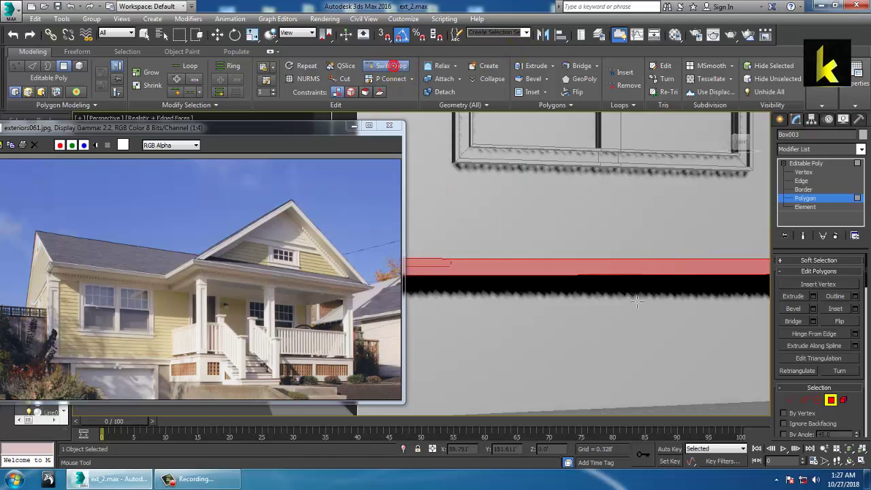
scroll(595, 301, down, 4)
scroll(505, 307, up, 5)
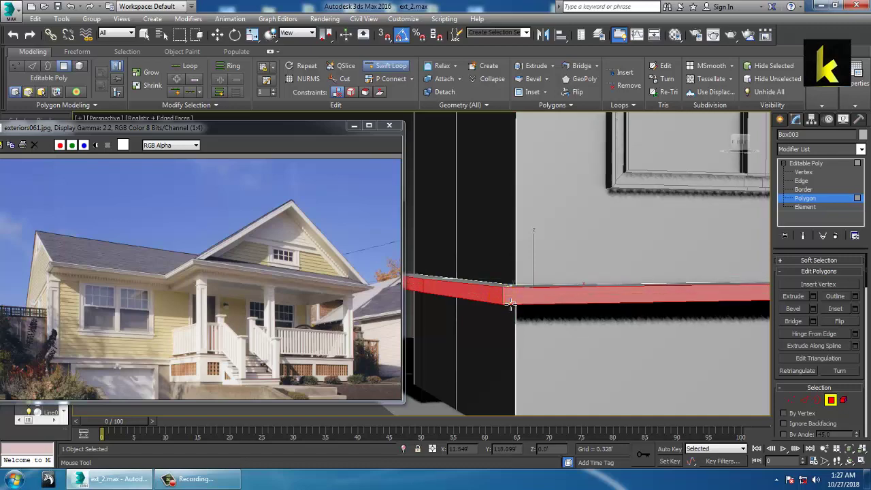
right_click(510, 304)
Deselect the ledge polygons and insert a Swift Loop edge loop lengthwise along the ledge's outer face.
scroll(532, 305, down, 3)
scroll(537, 310, up, 6)
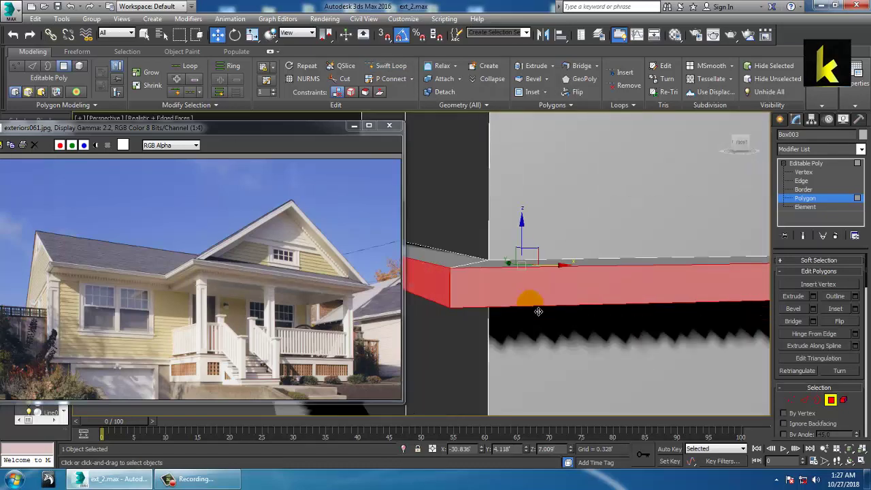
middle_drag(522, 272, 587, 290)
middle_drag(435, 204, 528, 234)
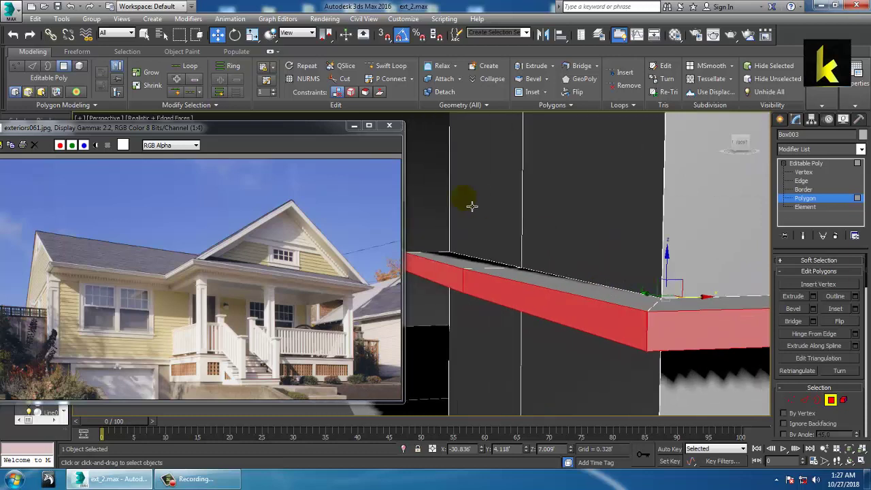
click(436, 181)
middle_drag(646, 331, 618, 321)
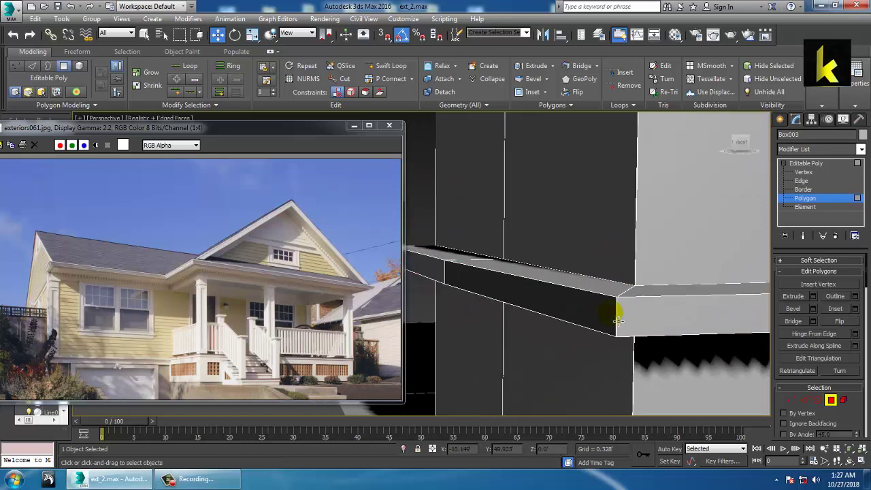
click(383, 66)
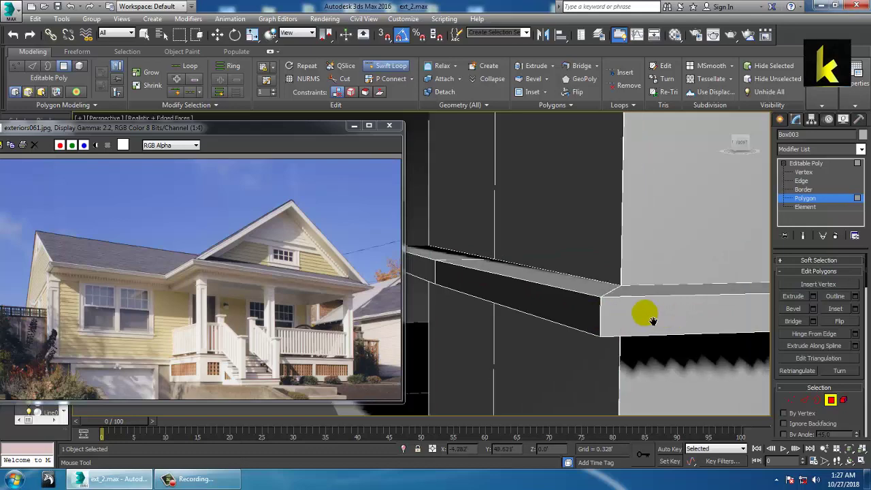
scroll(640, 310, down, 8)
scroll(633, 301, up, 6)
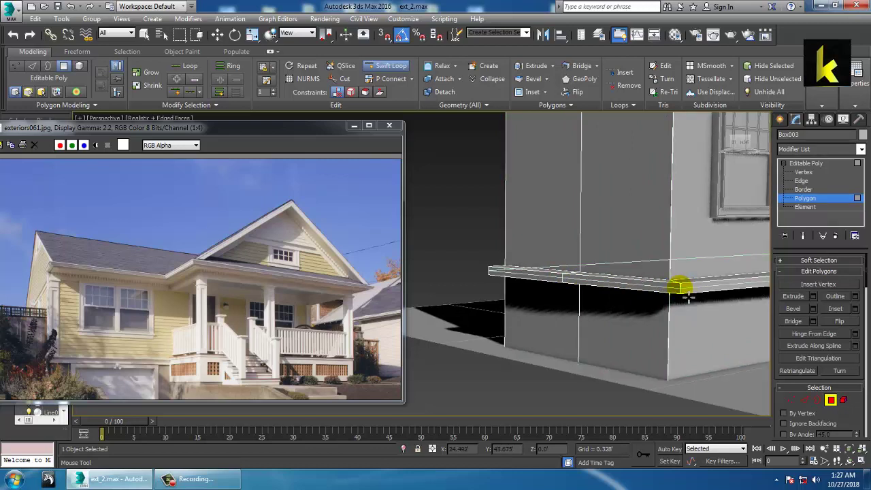
scroll(689, 297, up, 4)
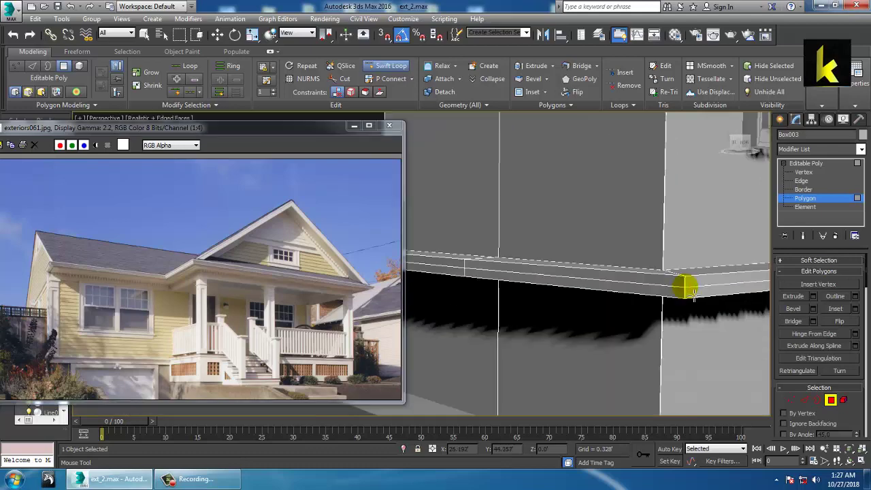
click(693, 295)
scroll(519, 254, down, 5)
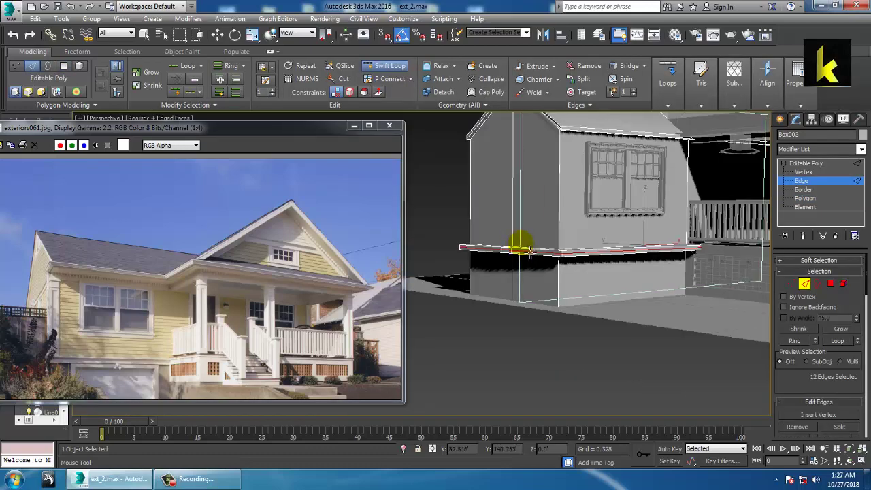
Move the new edge loop on the ledge down by about 0.086'.
key(w)
key(s)
scroll(654, 246, up, 2)
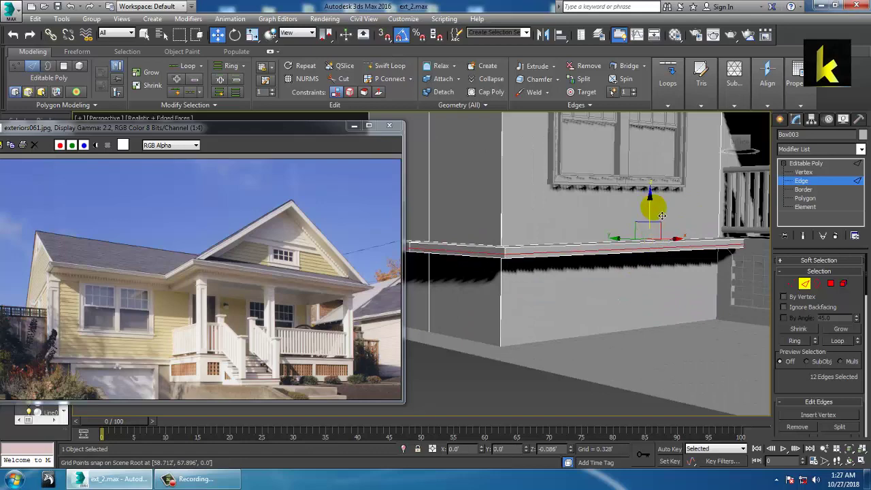
alt+middle_drag(585, 243, 604, 254)
Try to scale the ledge's edge loop uniformly, and undo the scaling.
key(r)
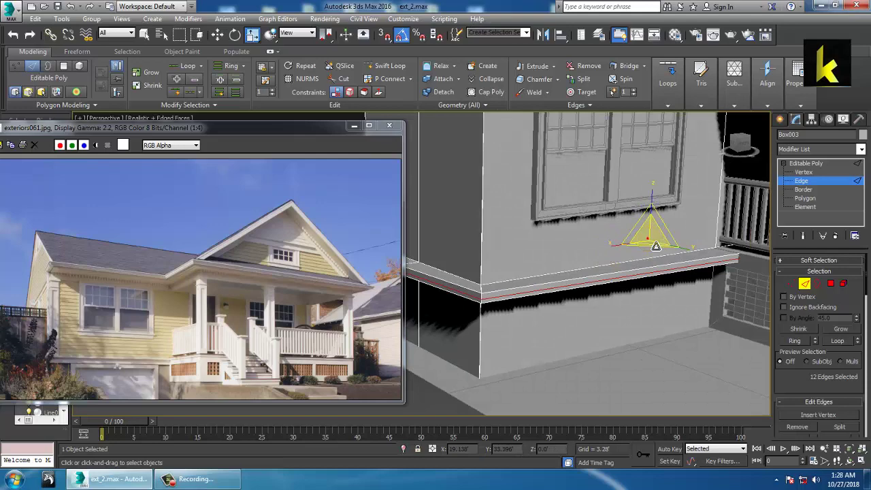
drag(656, 246, 656, 243)
scroll(659, 246, down, 5)
mouse_move(662, 248)
alt+middle_down()
mouse_move(518, 252)
mouse_move(651, 257)
alt+middle_up()
alt+middle_drag(504, 239, 575, 268)
scroll(581, 296, up, 3)
key(ctrl+z)
Select the two loop edges on the side-wall ledge and move them slightly inward along X to about -34.57'.
scroll(578, 280, up, 5)
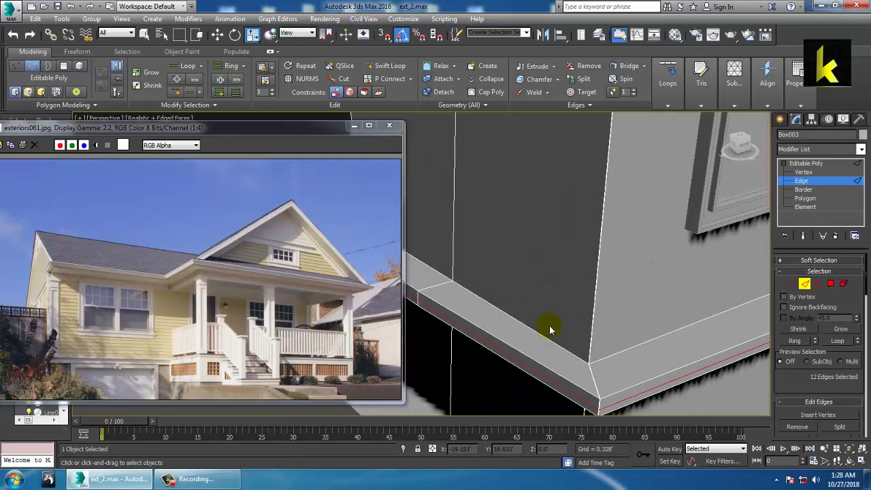
click(534, 375)
key(w)
alt+middle_drag(534, 374, 506, 298)
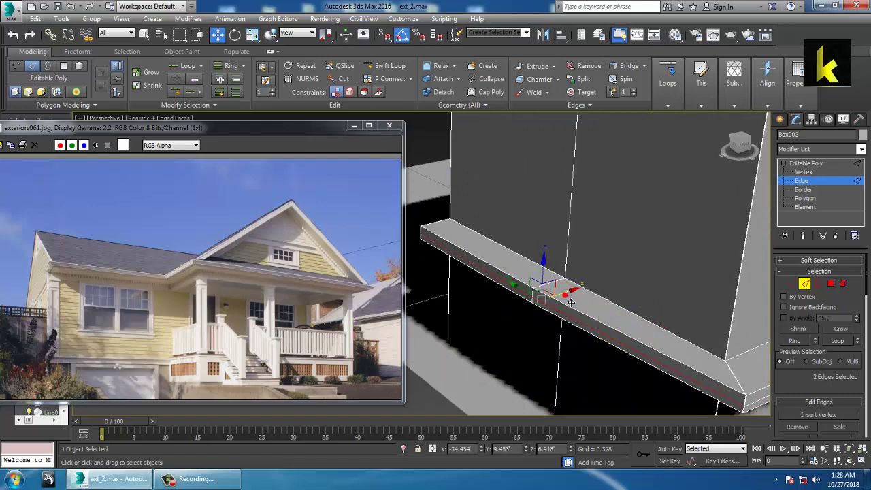
alt+middle_drag(570, 302, 475, 286)
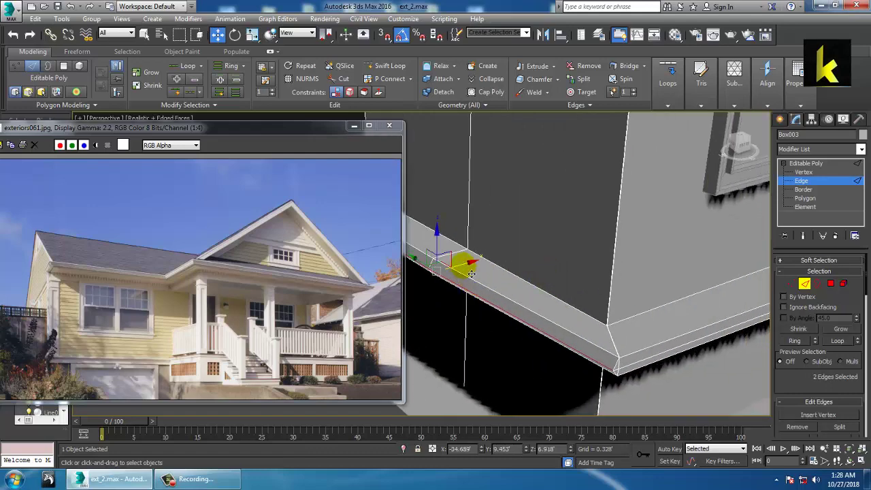
drag(471, 273, 476, 270)
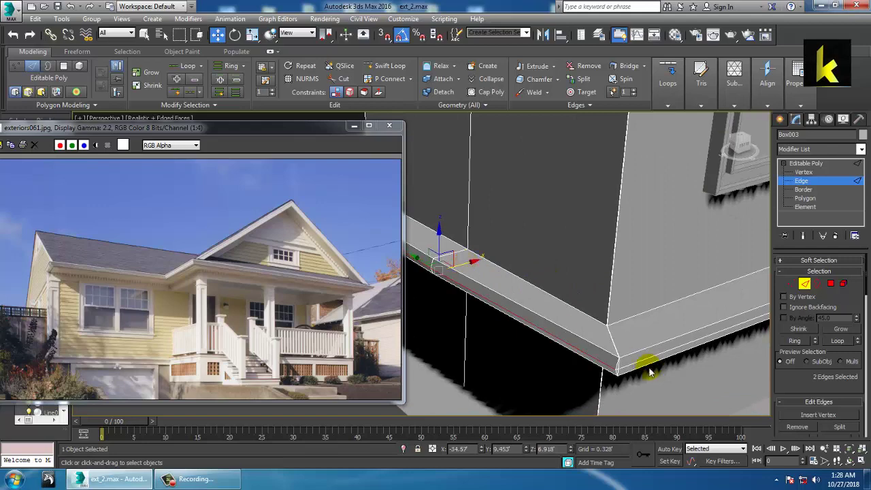
Move the matching loop edge on the front ledge along Y to about -1.589' and deselect it.
click(633, 373)
key(z)
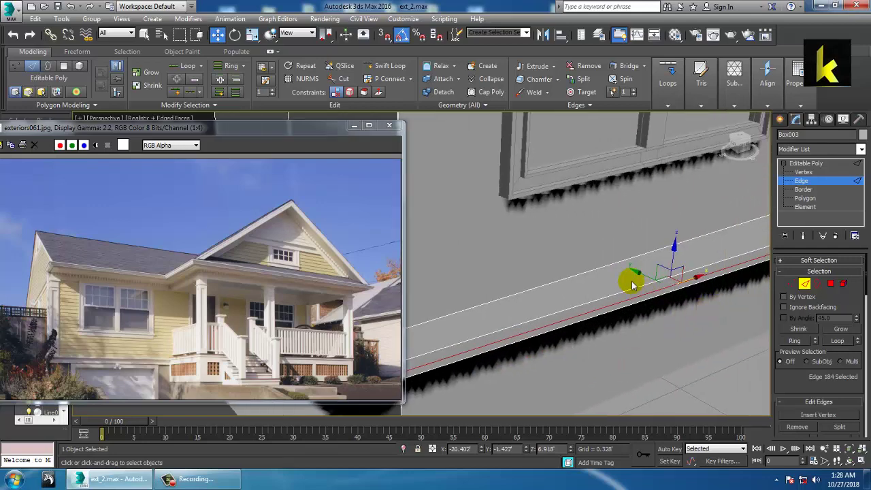
scroll(649, 282, down, 10)
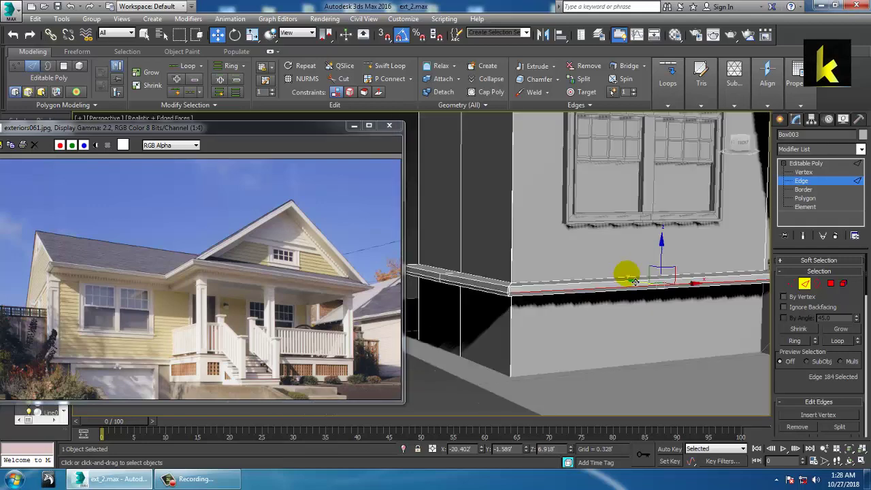
middle_drag(626, 289, 637, 314)
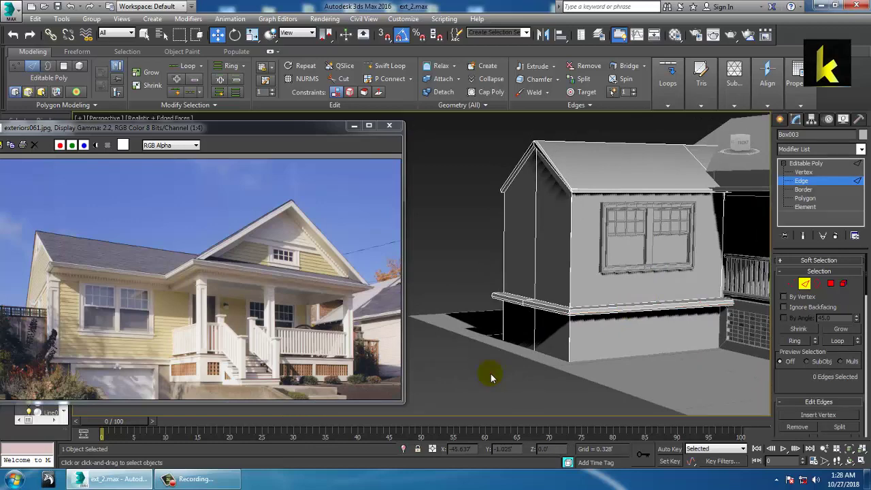
Select the long narrow polygon along the front eave above the window, rotate it toward vertical, and move it along Y to about 0.035'.
middle_drag(678, 269, 497, 258)
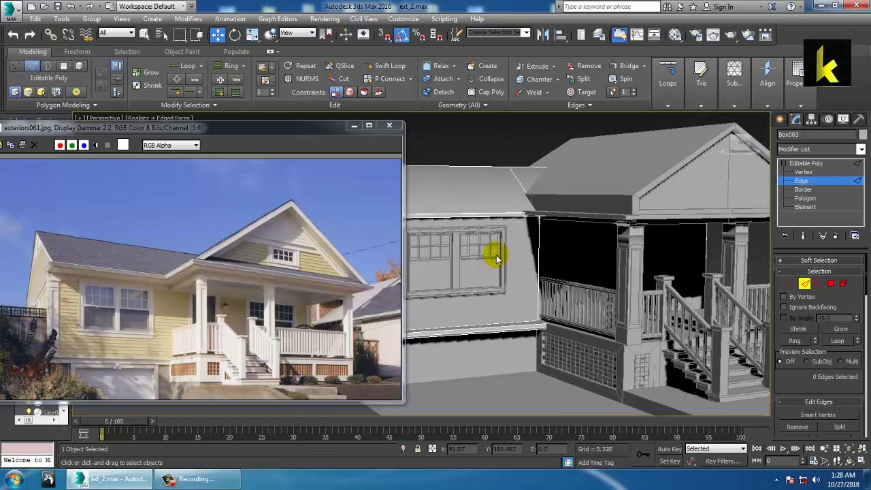
alt+middle_drag(426, 227, 548, 271)
scroll(551, 262, up, 2)
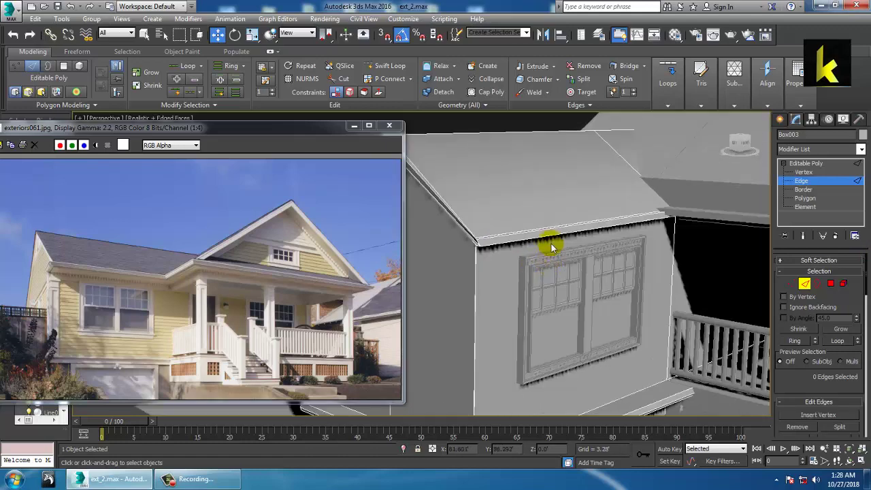
click(522, 243)
alt+middle_drag(522, 243, 636, 202)
click(830, 284)
click(570, 215)
key(e)
mouse_move(710, 193)
mouse_down()
mouse_move(715, 200)
mouse_move(708, 190)
mouse_up()
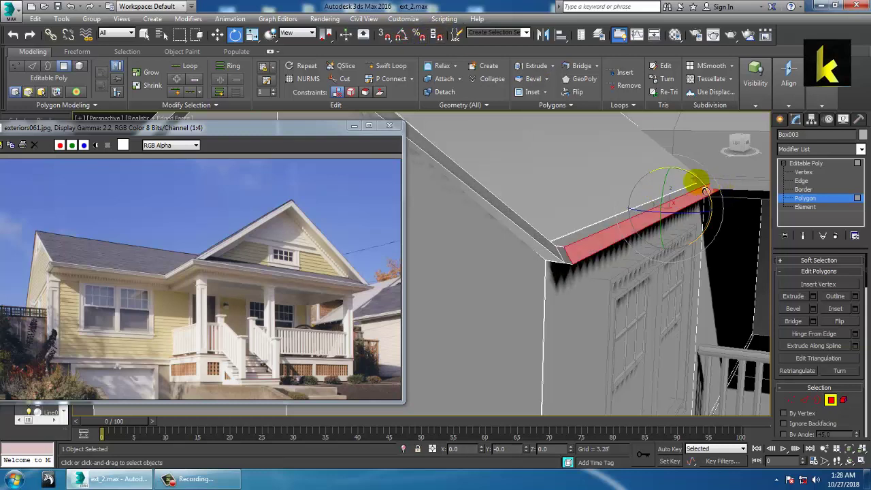
key(w)
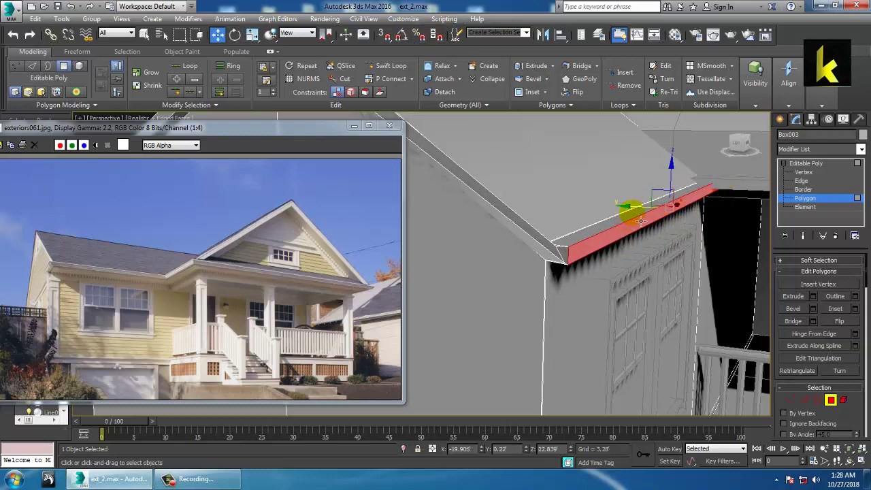
alt+middle_drag(648, 215, 613, 221)
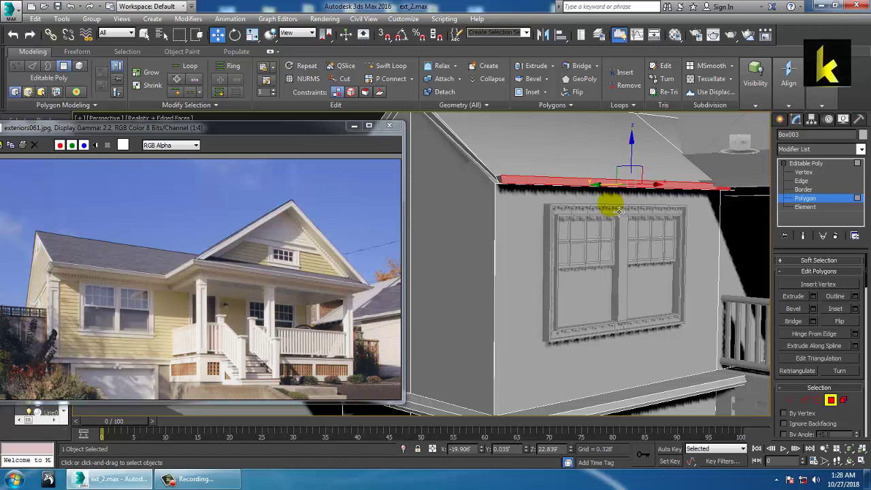
Leave polygon editing and clone a porch column as a single Copy, placed near the front outer corner of the window wing.
middle_drag(500, 227, 436, 235)
scroll(449, 238, down, 5)
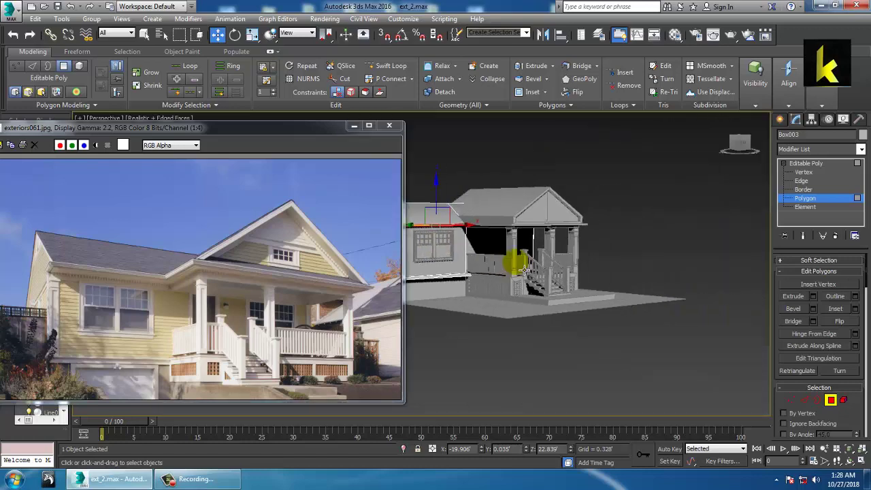
scroll(551, 273, up, 2)
middle_drag(555, 275, 583, 289)
click(563, 262)
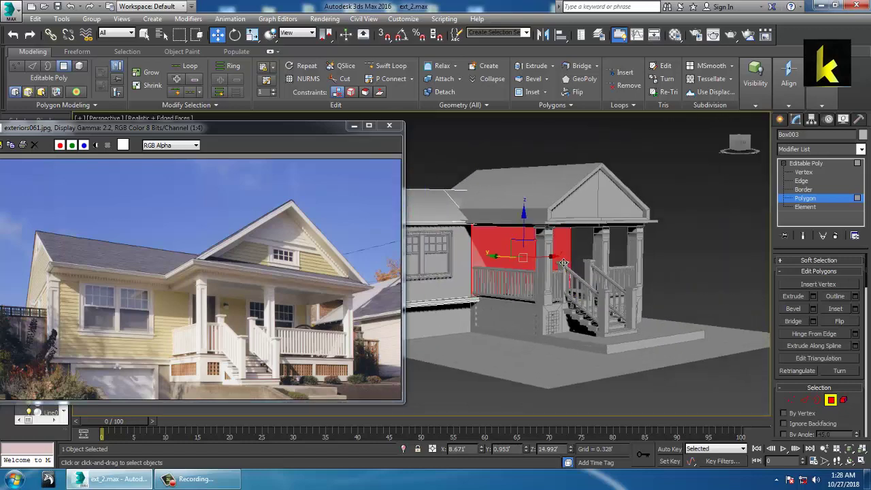
click(823, 163)
alt+middle_drag(643, 260, 647, 311)
click(574, 265)
mouse_move(641, 311)
shift+mouse_down()
mouse_move(489, 307)
mouse_move(510, 314)
shift+mouse_up()
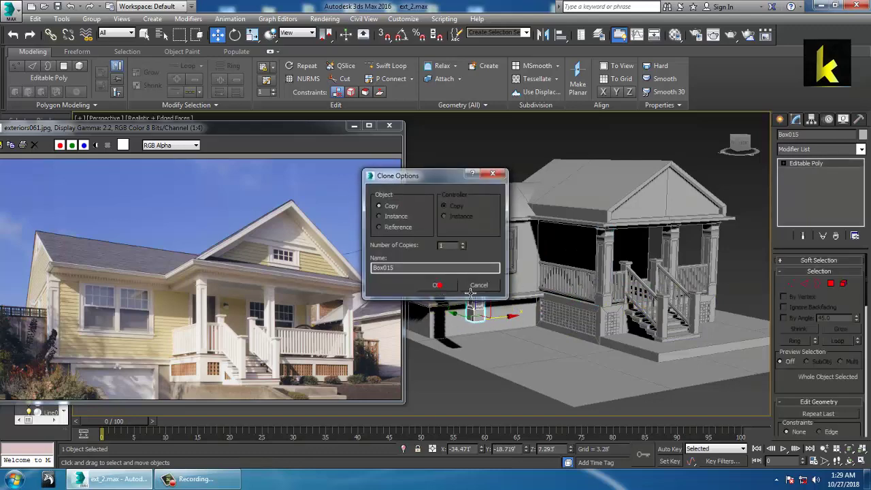
click(437, 286)
In the Top view, move the column copy onto the window wing's front outer corner.
key(alt+w)
drag(295, 136, 144, 164)
key(alt+w)
key(z)
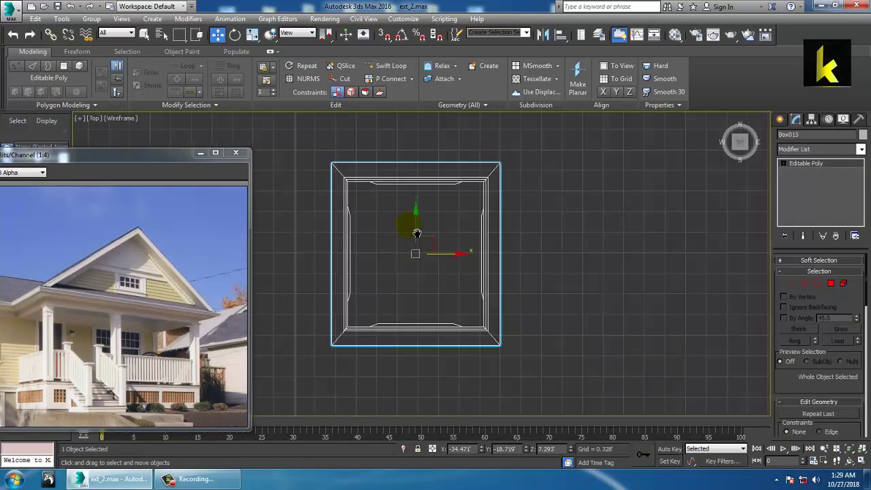
scroll(534, 318, down, 6)
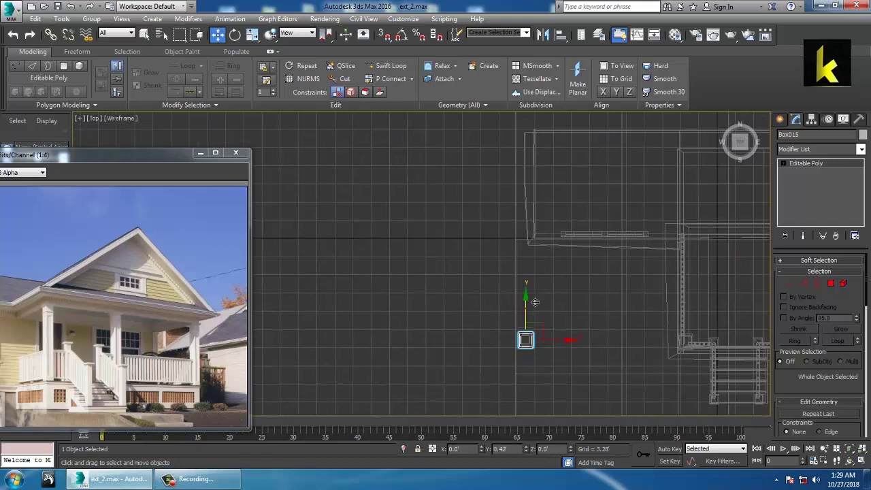
drag(572, 241, 587, 242)
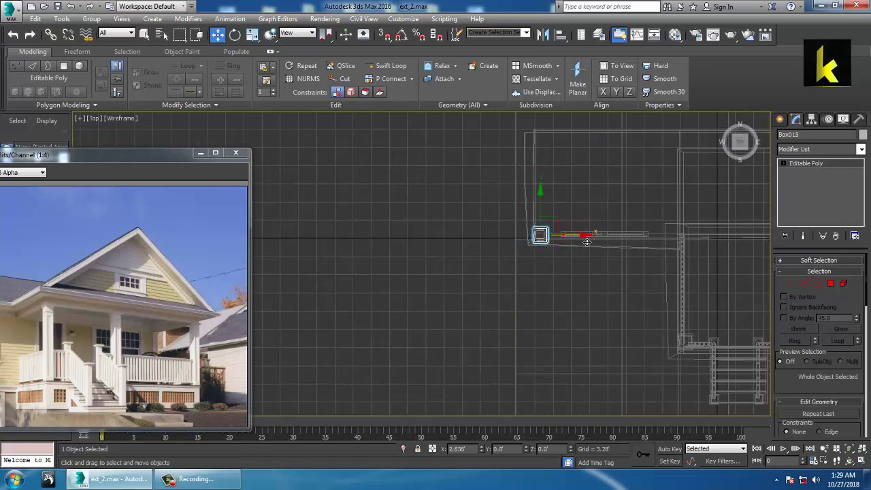
key(alt+w)
middle_click(633, 374)
key(alt+w)
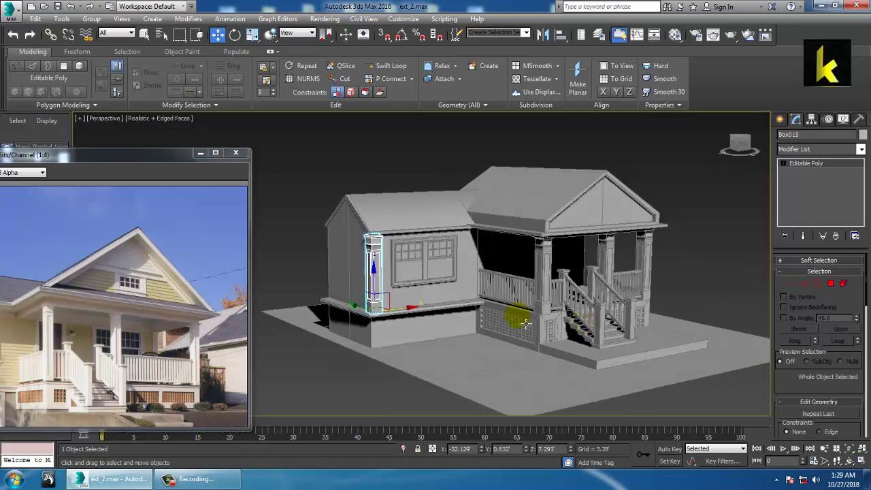
Nudge the column copy into place on the ledge at the house's front corner and deselect it.
scroll(517, 315, up, 4)
middle_drag(517, 315, 550, 327)
scroll(536, 307, up, 3)
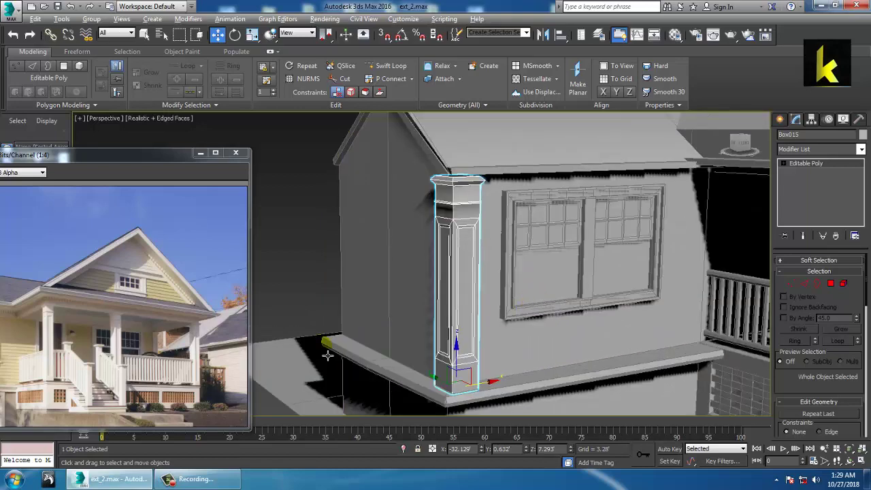
drag(88, 166, 234, 115)
middle_drag(521, 219, 494, 354)
mouse_move(502, 370)
mouse_down()
mouse_move(496, 352)
mouse_move(483, 356)
mouse_move(490, 362)
mouse_up()
drag(542, 358, 545, 356)
alt+middle_drag(533, 344, 550, 296)
scroll(549, 333, down, 5)
click(500, 170)
Clone the double window on the front wing as a single Copy, placed along X within the porch opening.
alt+middle_drag(606, 292, 553, 315)
click(509, 296)
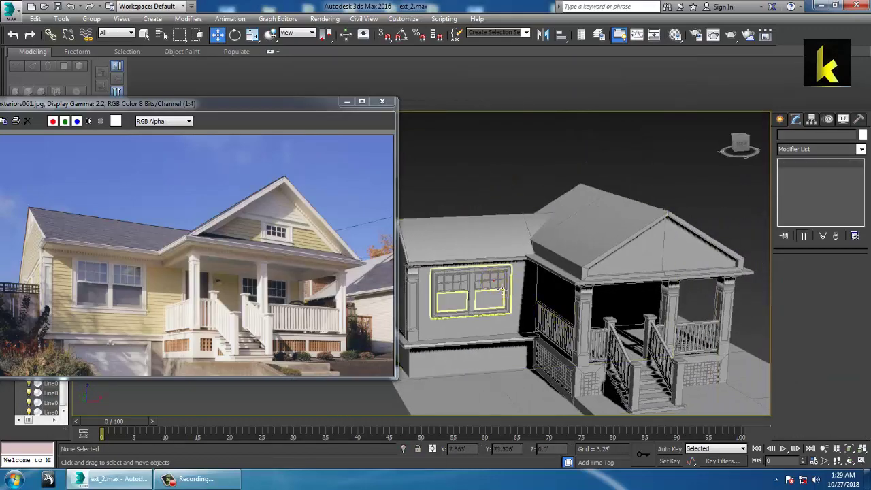
shift+drag(518, 297, 666, 296)
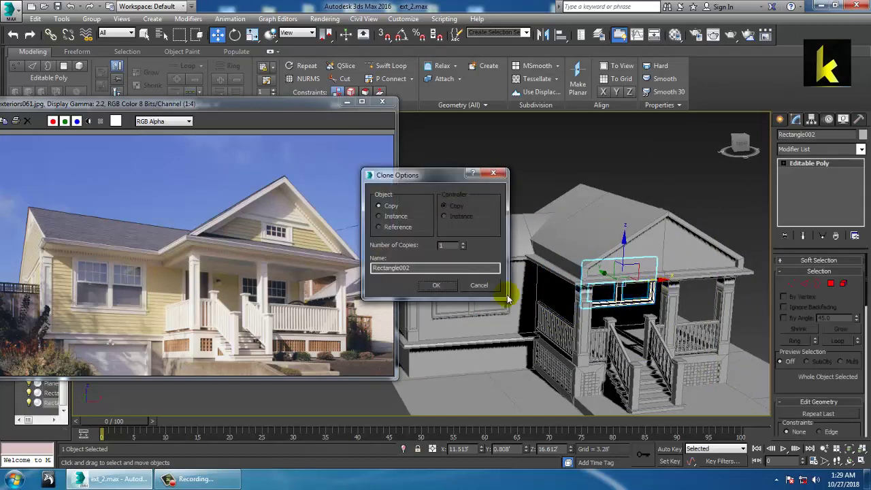
click(438, 286)
Move the window copy along X to about 14.394', between the porch's middle column and outer corner column.
scroll(577, 294, up, 5)
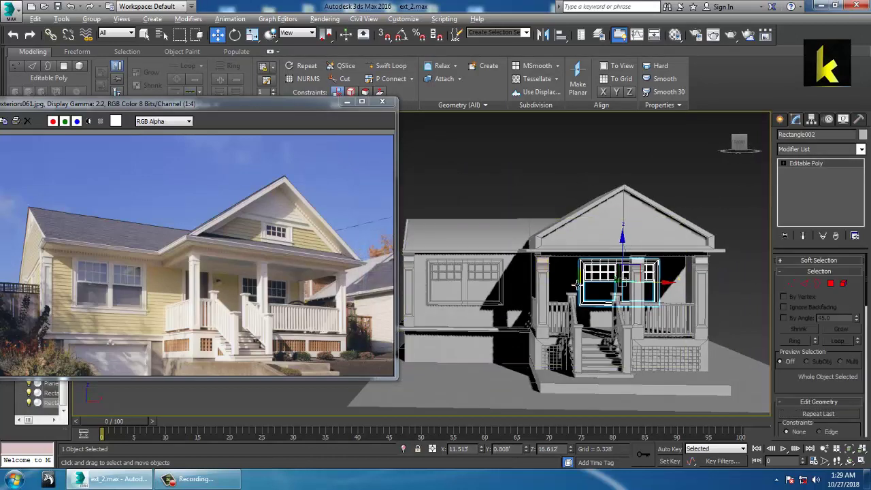
alt+middle_drag(577, 293, 593, 293)
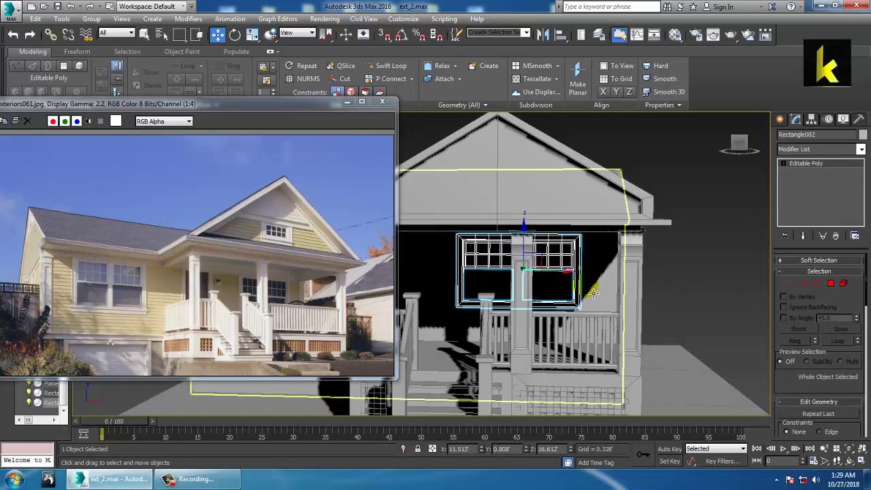
drag(575, 286, 601, 284)
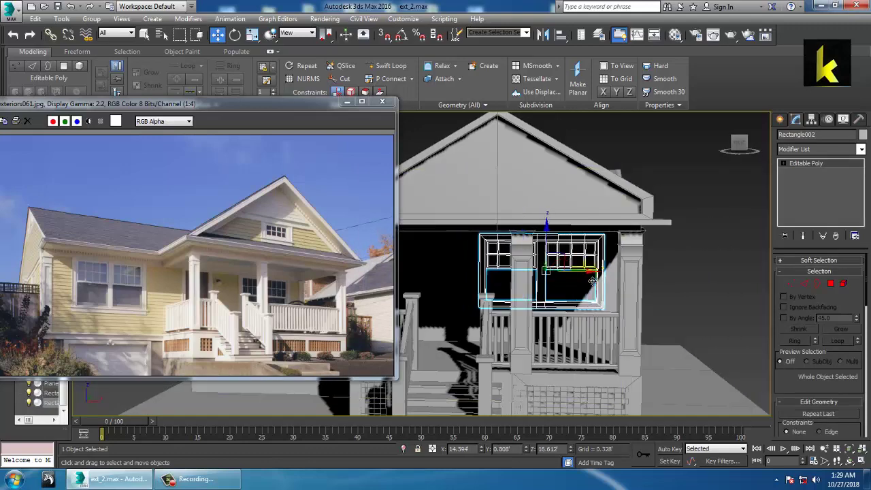
alt+middle_drag(601, 285, 633, 338)
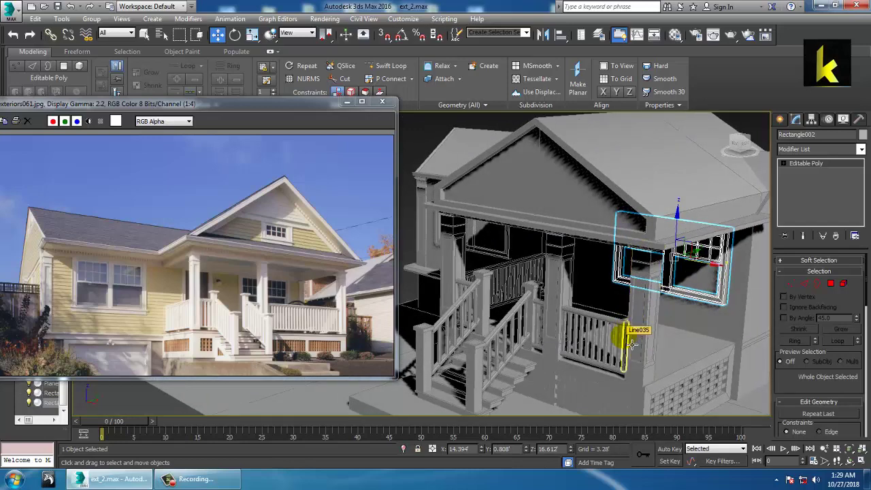
Select the upper and lower rails of the front porch railing beside the stairs, plus its balusters up to the middle column.
click(611, 324)
key(z)
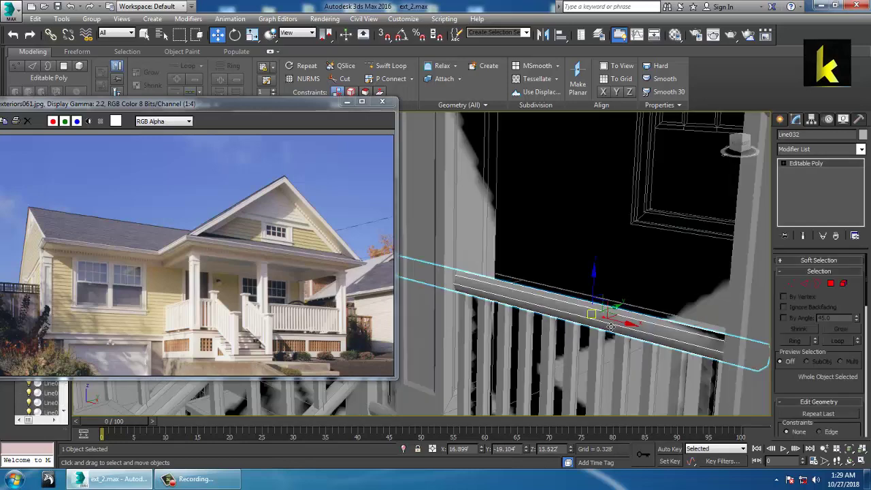
scroll(670, 297, up, 3)
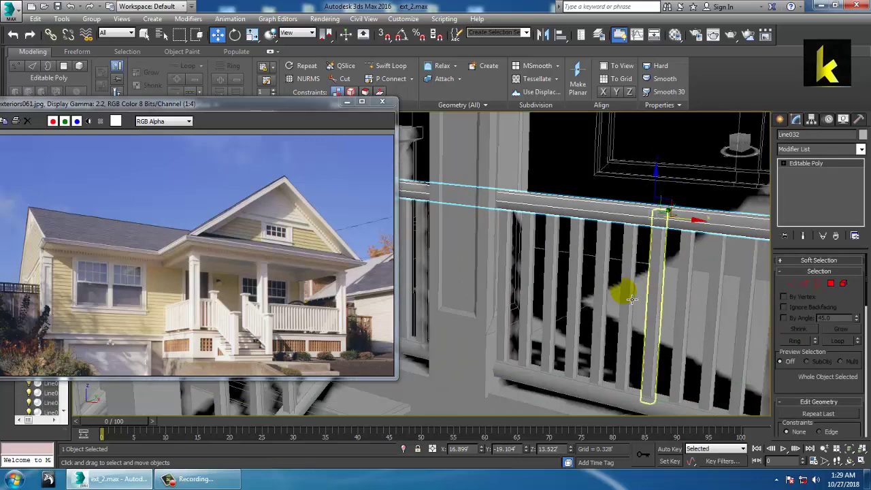
scroll(642, 303, down, 4)
ctrl+click(650, 364)
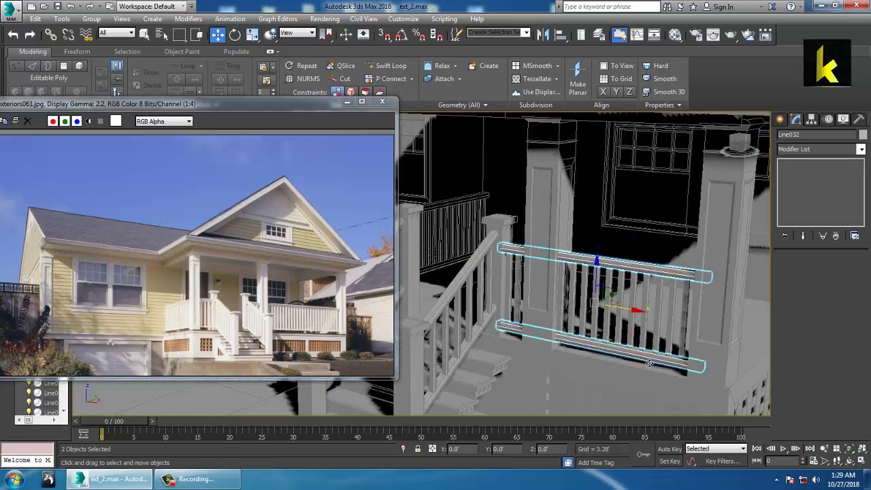
ctrl+click(685, 338)
ctrl+click(672, 332)
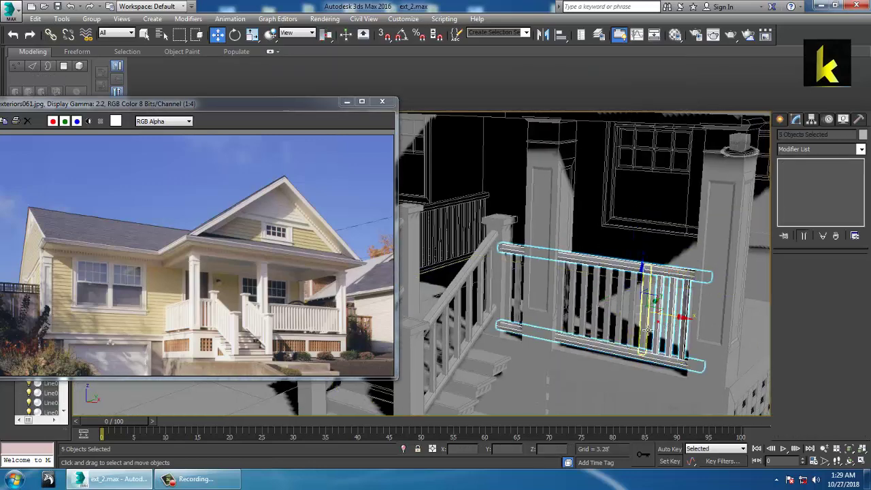
ctrl+click(645, 325)
ctrl+click(633, 331)
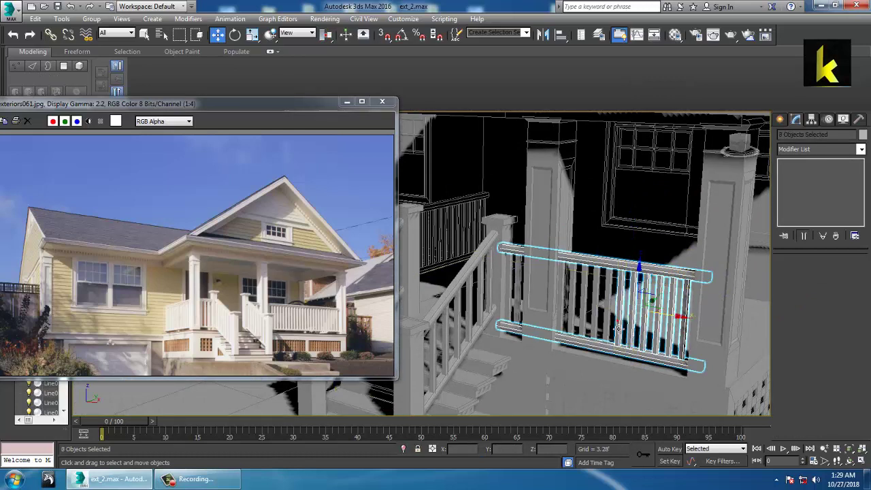
ctrl+click(597, 324)
ctrl+click(582, 322)
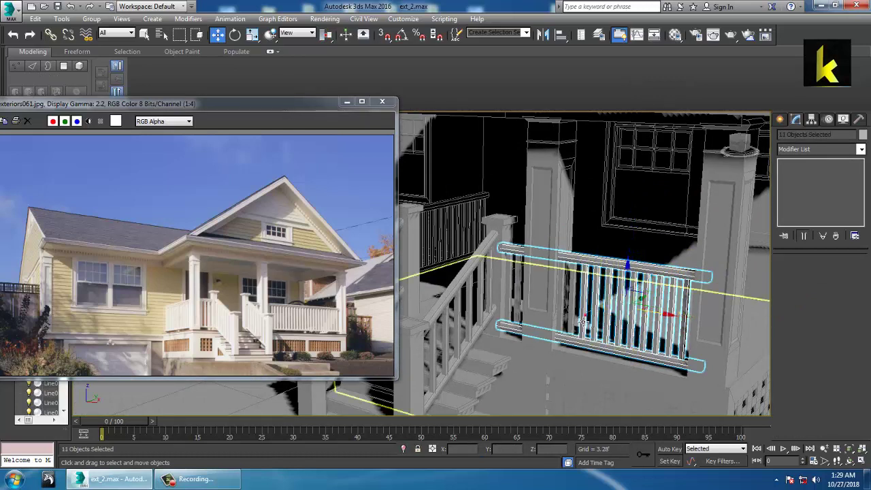
ctrl+click(568, 319)
ctrl+click(568, 313)
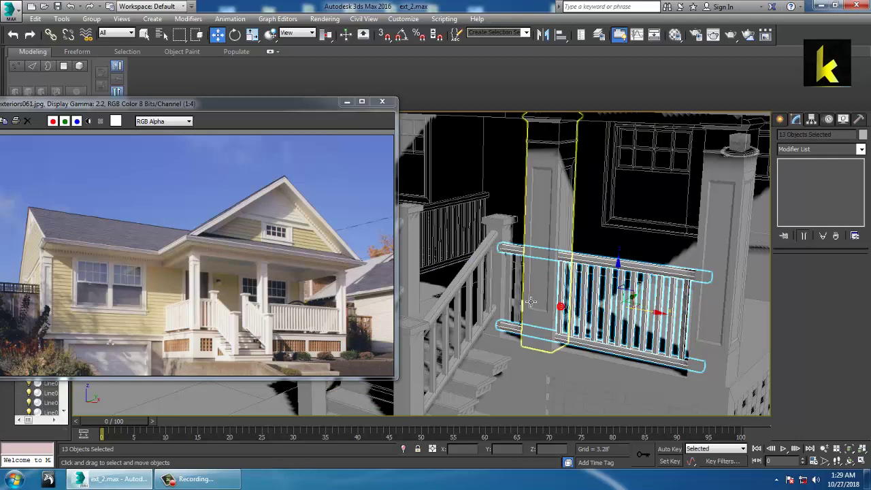
ctrl+click(573, 310)
Add the balusters hidden behind the middle column to the railing selection, using wireframe display to reach them.
scroll(611, 309, up, 2)
key(F3)
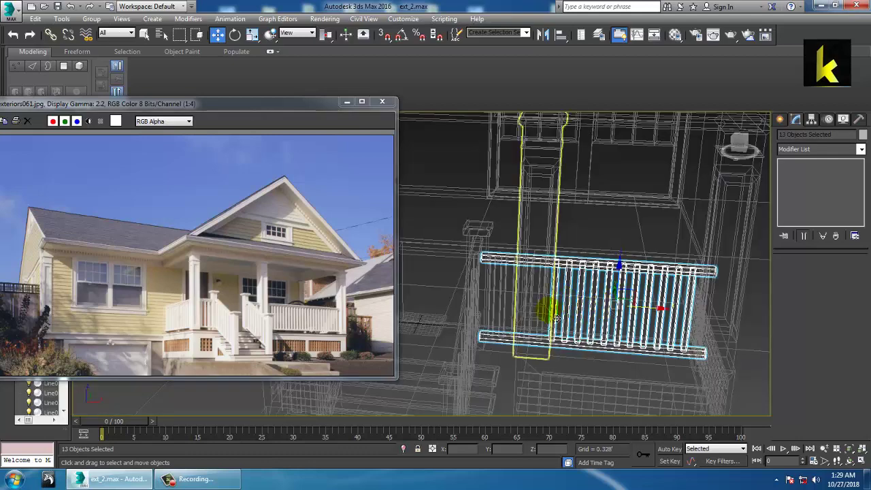
scroll(541, 301, up, 3)
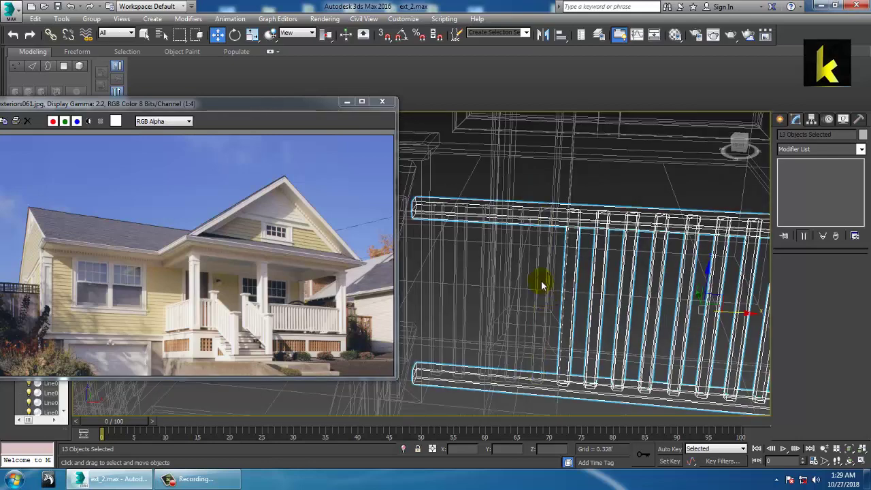
ctrl+click(550, 289)
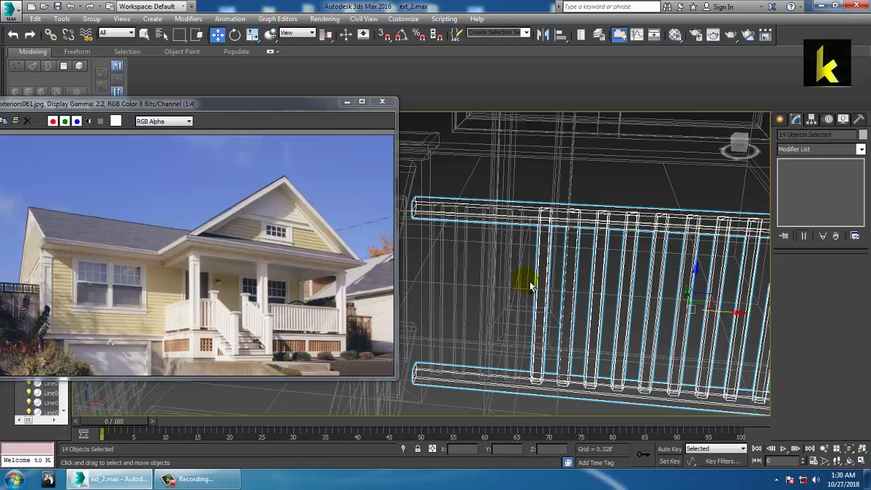
ctrl+click(527, 278)
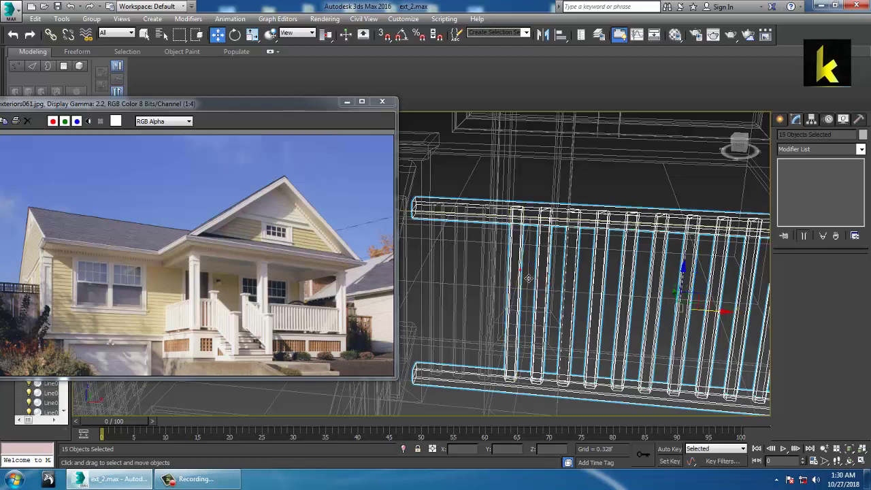
ctrl+click(488, 260)
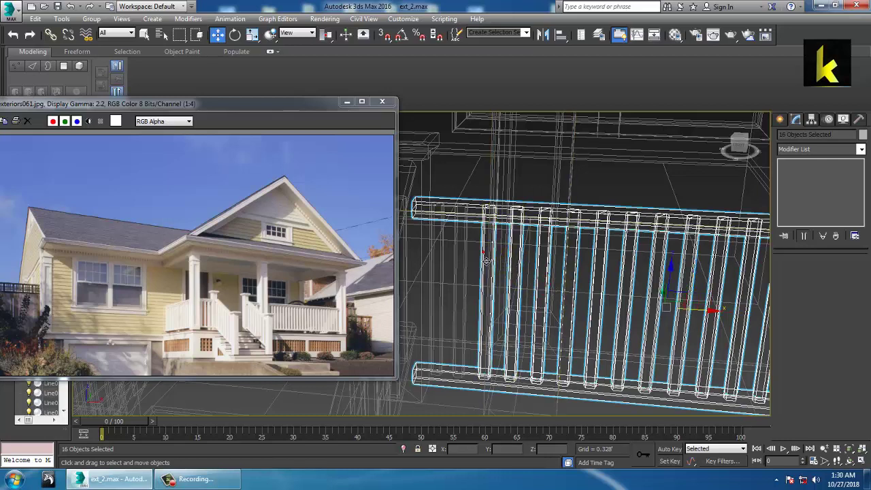
ctrl+click(473, 263)
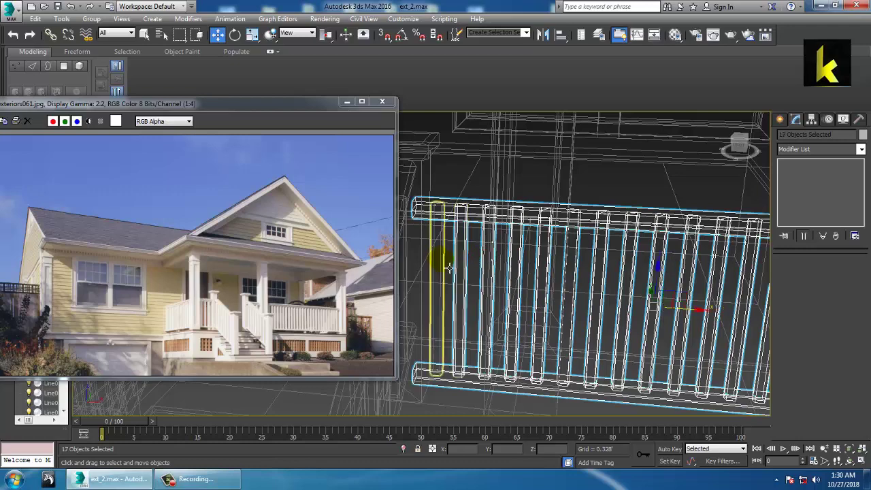
ctrl+click(442, 265)
Restore shaded display and clone the selected railing as a single Copy, placed outside the porch's open side.
scroll(515, 257, down, 5)
key(F3)
mouse_move(661, 267)
middle_down()
mouse_move(526, 275)
mouse_move(583, 285)
mouse_move(517, 312)
middle_up()
mouse_move(517, 311)
shift+mouse_down()
mouse_move(537, 326)
mouse_move(527, 330)
shift+mouse_up()
click(429, 286)
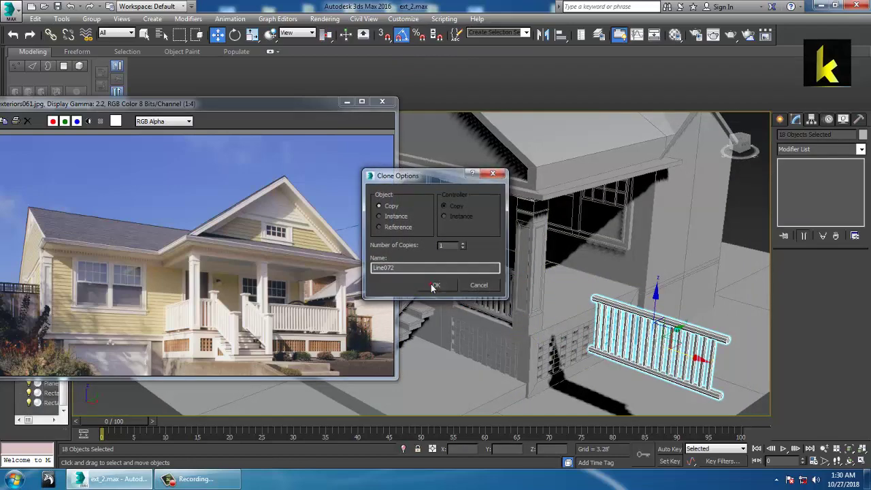
Rotate the railing copy perpendicular to the front railing with angle snap, and move it onto the porch's open side near the house wall.
key(e)
drag(651, 358, 654, 358)
right_click(402, 35)
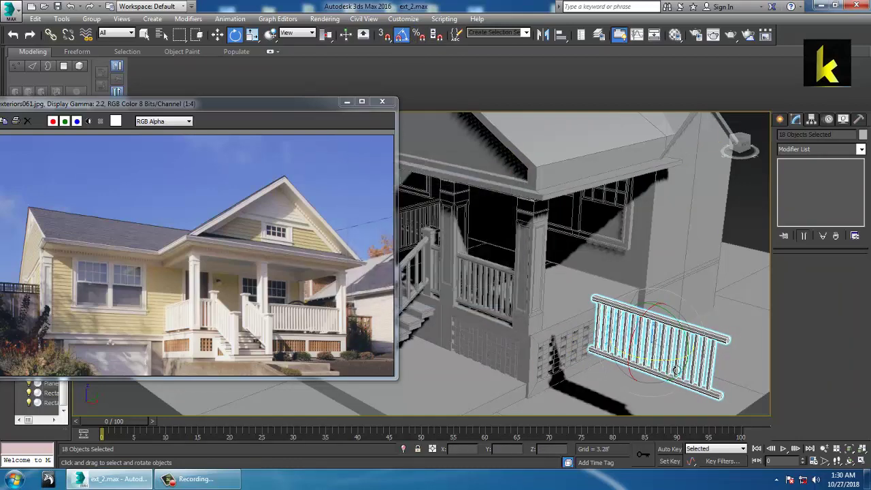
drag(675, 367, 575, 301)
key(w)
alt+middle_drag(613, 309, 559, 297)
drag(585, 311, 707, 319)
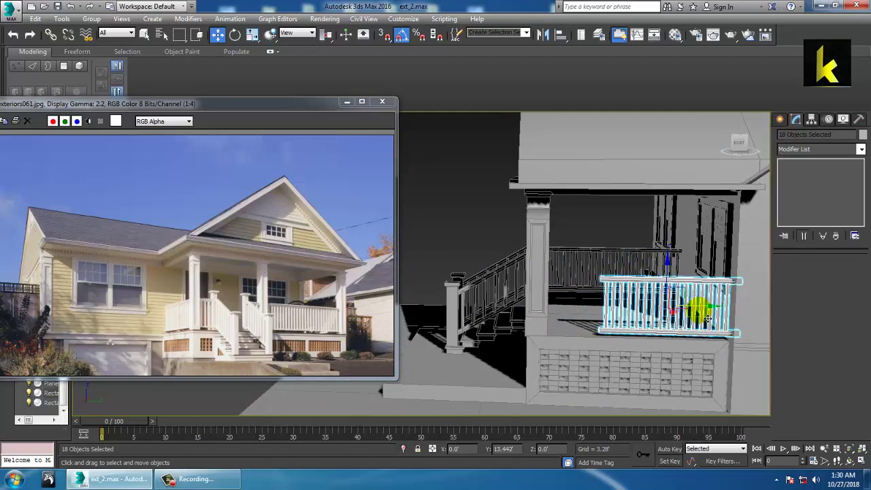
Extend the side railing's upper rail into the corner column by moving its end vertices along Y to about -18.516'.
alt+middle_drag(707, 319, 600, 285)
click(513, 204)
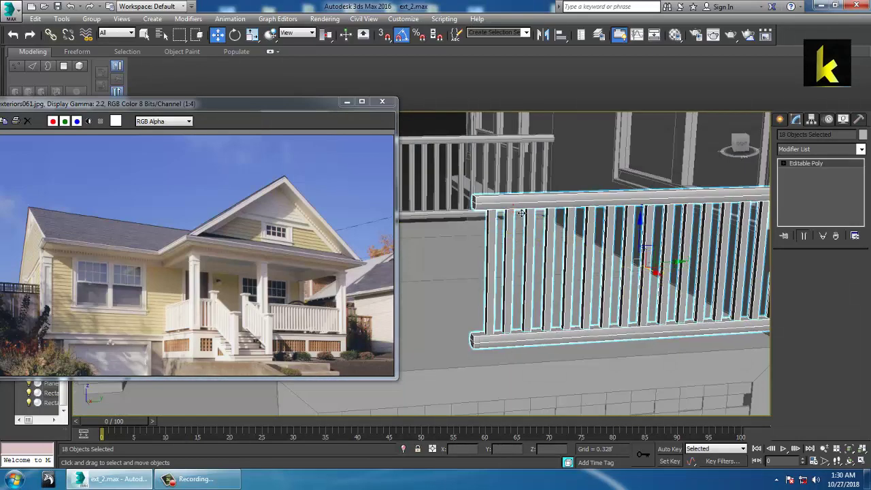
alt+middle_drag(515, 207, 470, 178)
key(1)
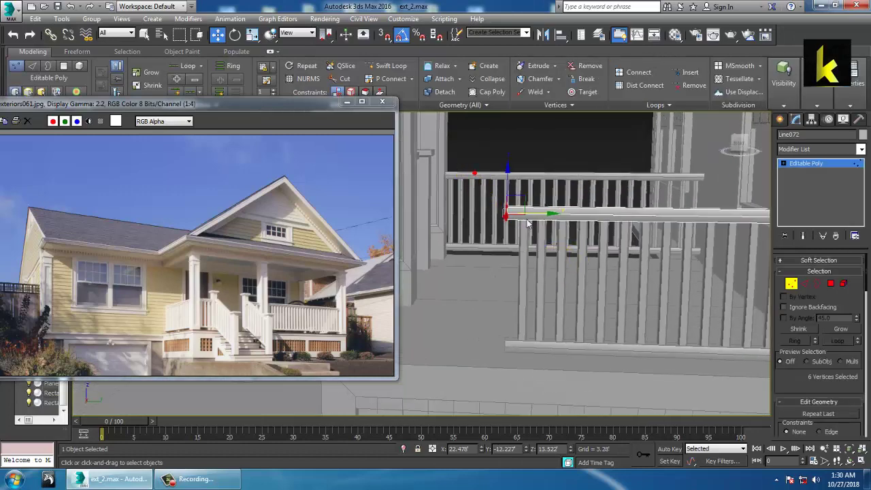
alt+middle_drag(528, 223, 588, 221)
drag(576, 225, 422, 223)
middle_drag(523, 249, 567, 264)
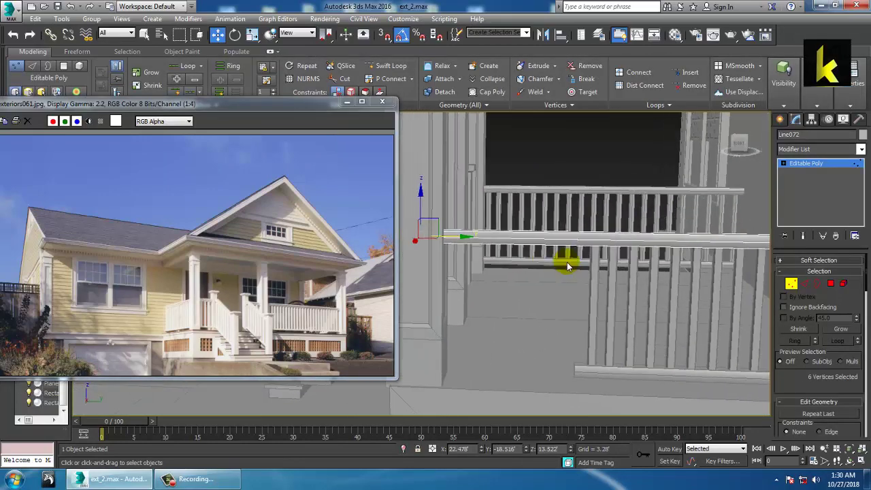
click(808, 164)
Extend the side railing's lower rail into the corner column by moving its end vertices along Y.
click(633, 363)
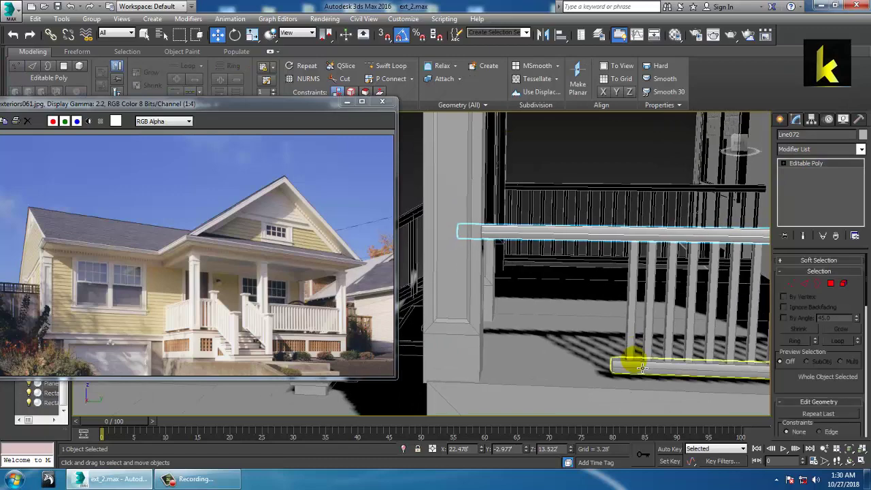
key(1)
drag(655, 374, 595, 330)
click(808, 166)
Clone the five side-railing balusters nearest the gap as Copy, continuing their spacing along Y toward the corner column.
click(632, 299)
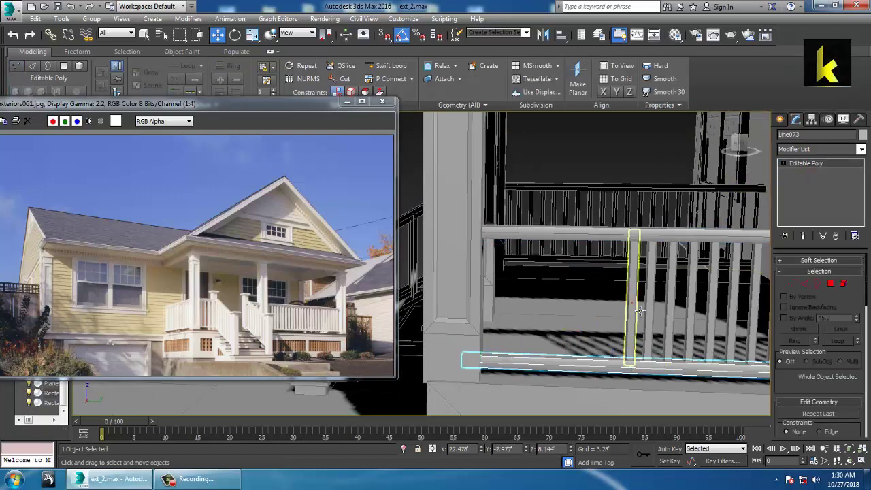
ctrl+click(649, 303)
ctrl+click(674, 303)
ctrl+click(694, 299)
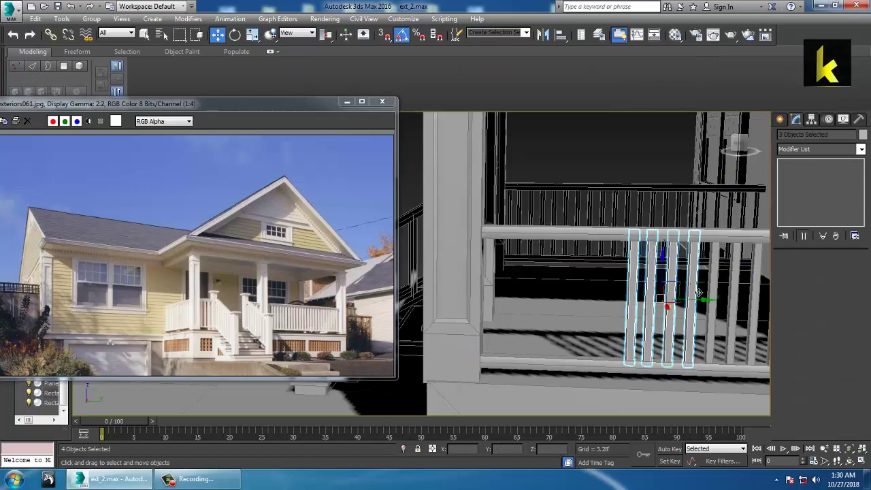
ctrl+click(716, 291)
drag(713, 311, 614, 315)
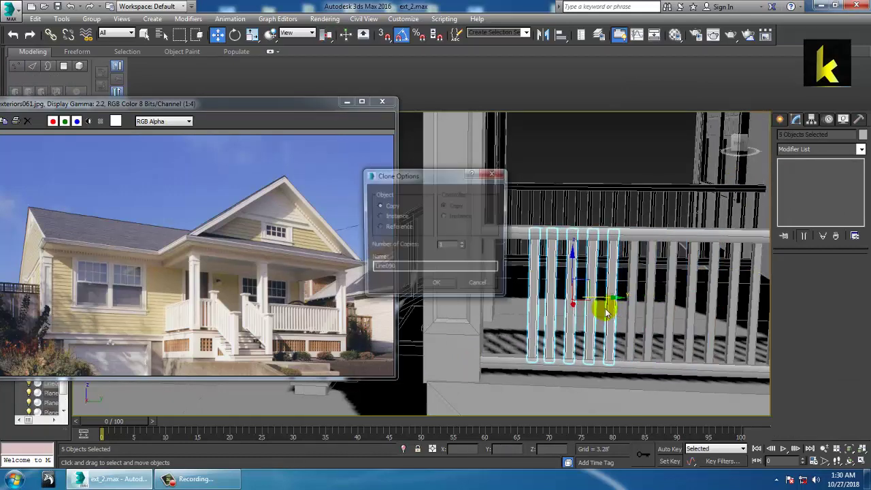
click(442, 286)
Clone the end baluster along Y with 2 copies to fill the remaining gap beside the corner column.
click(542, 312)
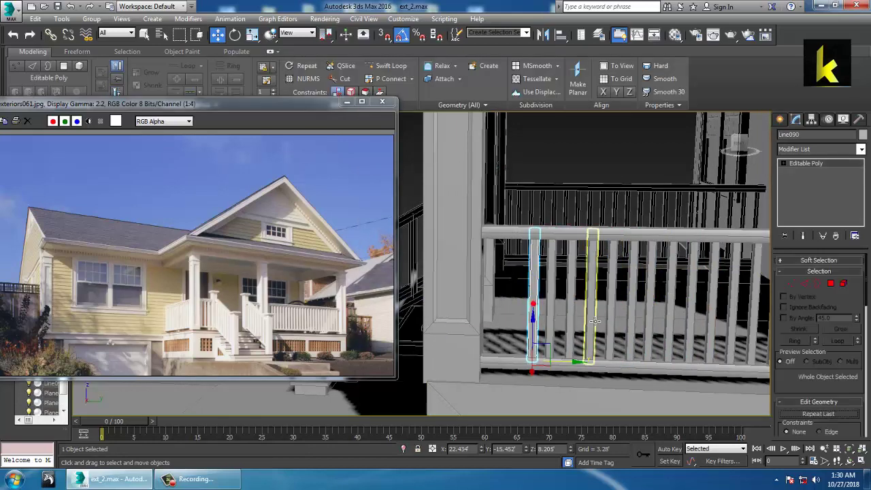
mouse_move(563, 362)
mouse_down()
mouse_move(570, 367)
mouse_move(550, 367)
mouse_move(538, 354)
mouse_up()
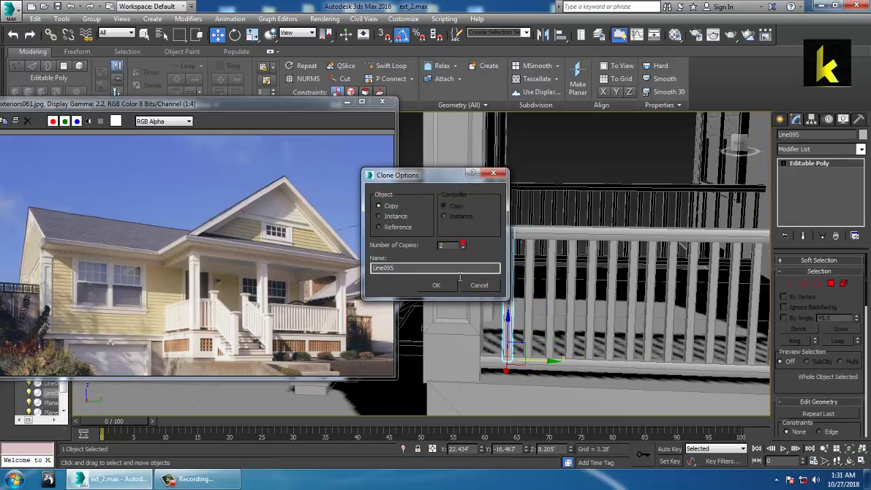
click(439, 286)
scroll(598, 290, down, 6)
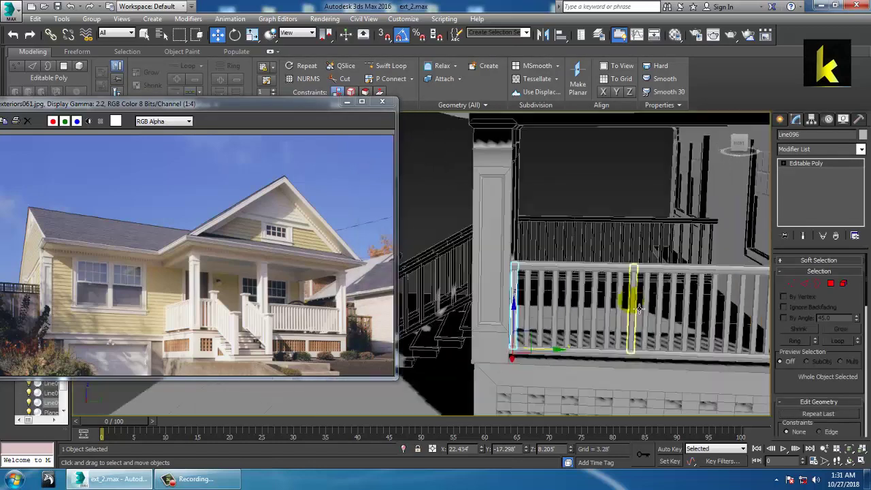
alt+middle_drag(597, 289, 689, 302)
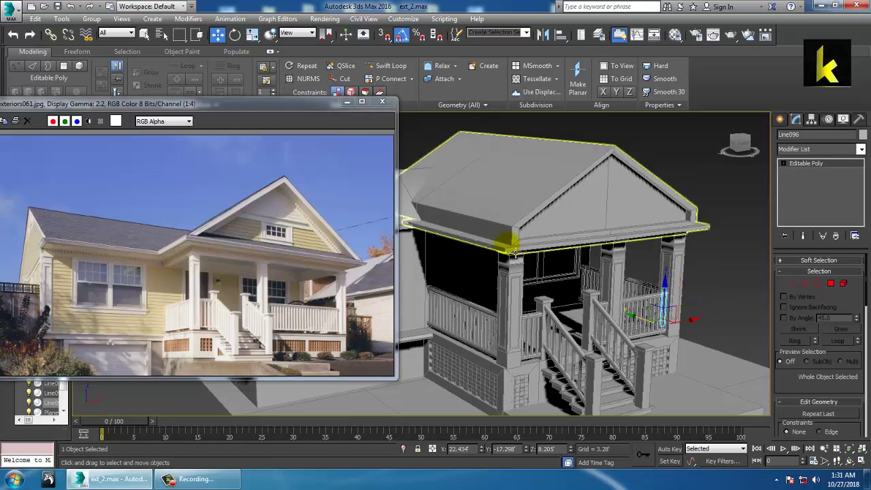
middle_drag(510, 245, 625, 286)
scroll(648, 221, down, 5)
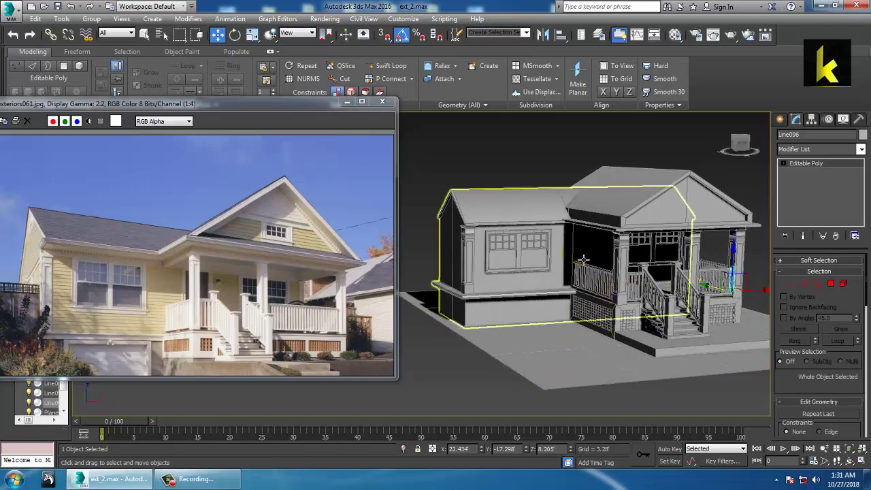
alt+middle_drag(608, 266, 595, 256)
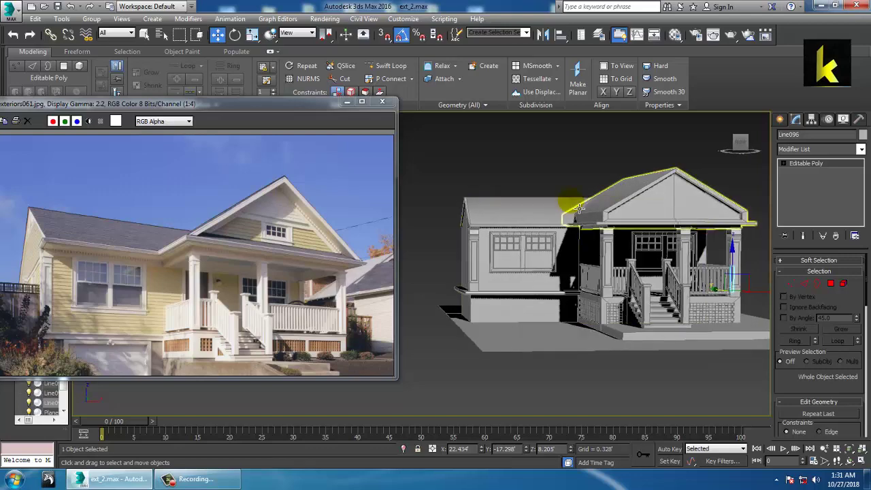
Lower the porch roof's gable ridge vertices along Z to about 32.2'.
click(522, 209)
alt+middle_drag(522, 209, 548, 212)
alt+middle_drag(605, 209, 587, 203)
click(665, 188)
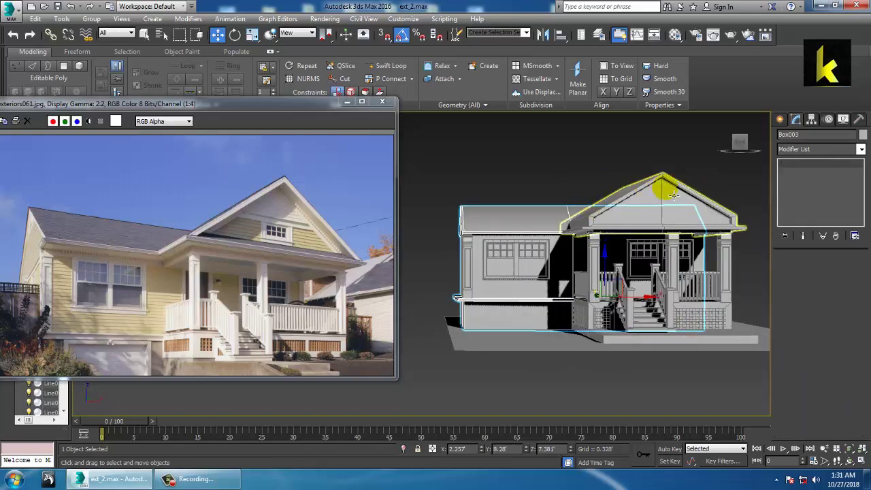
key(1)
alt+middle_drag(666, 188, 630, 194)
drag(625, 121, 724, 201)
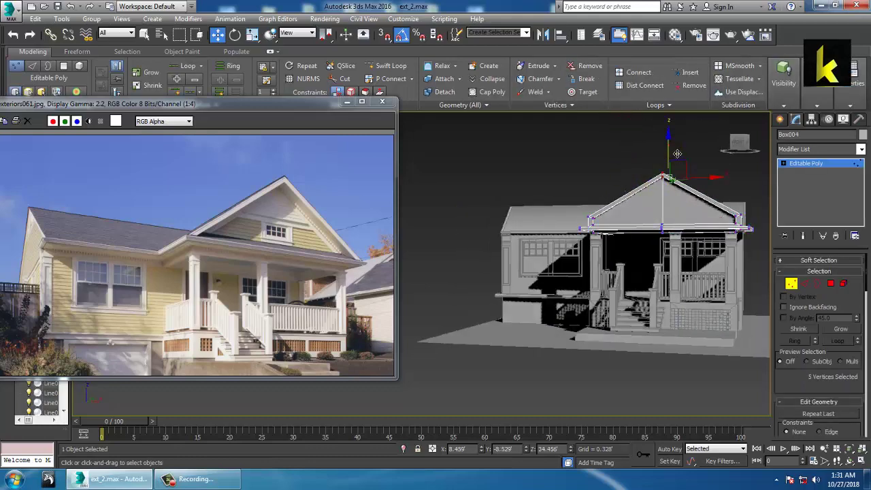
drag(677, 154, 681, 164)
alt+middle_drag(675, 179, 704, 192)
click(790, 168)
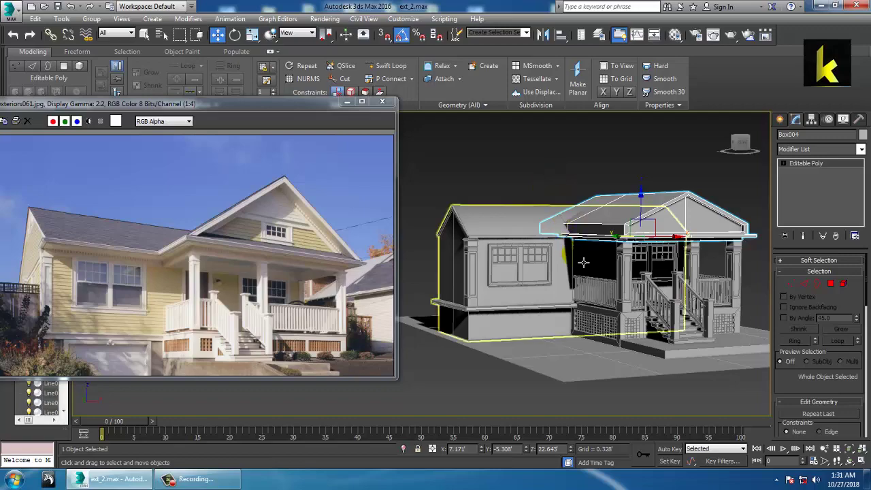
Maximize the Front view around the porch entrance and start the spline Line tool for the door frame.
alt+middle_drag(627, 280, 612, 272)
scroll(612, 272, up, 3)
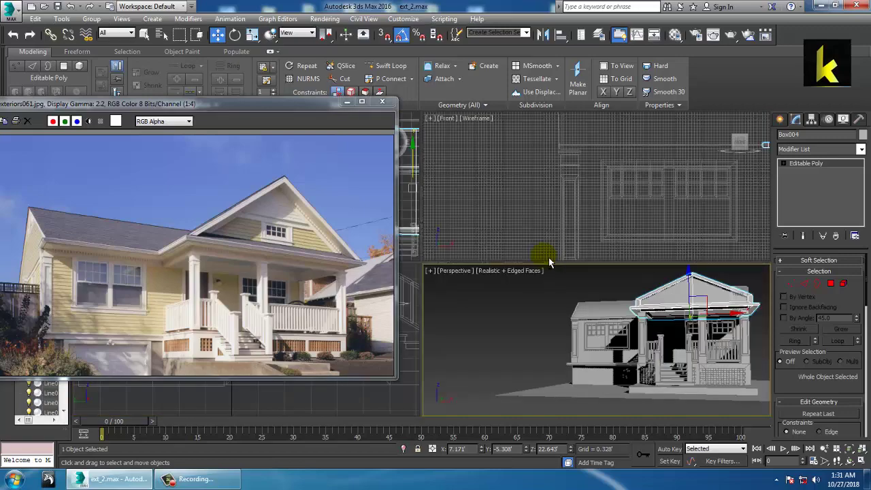
scroll(619, 202, up, 2)
key(alt+w)
scroll(606, 208, down, 2)
middle_drag(617, 222, 597, 230)
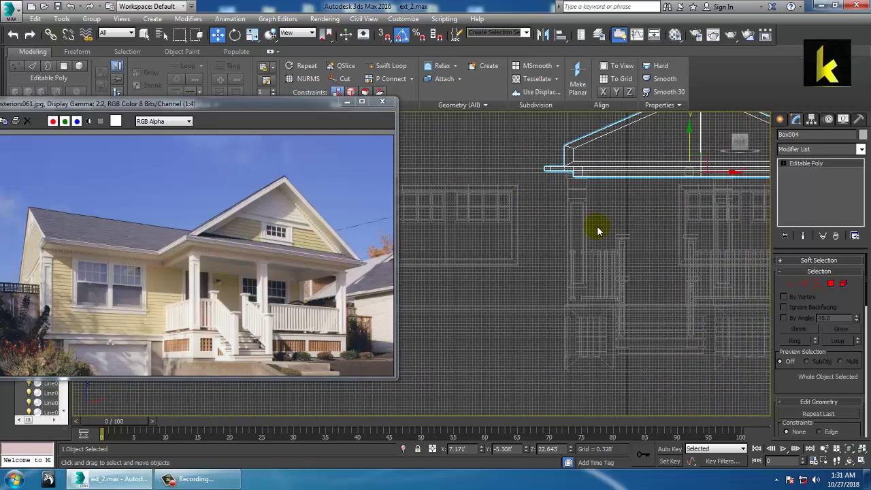
click(803, 166)
key(1)
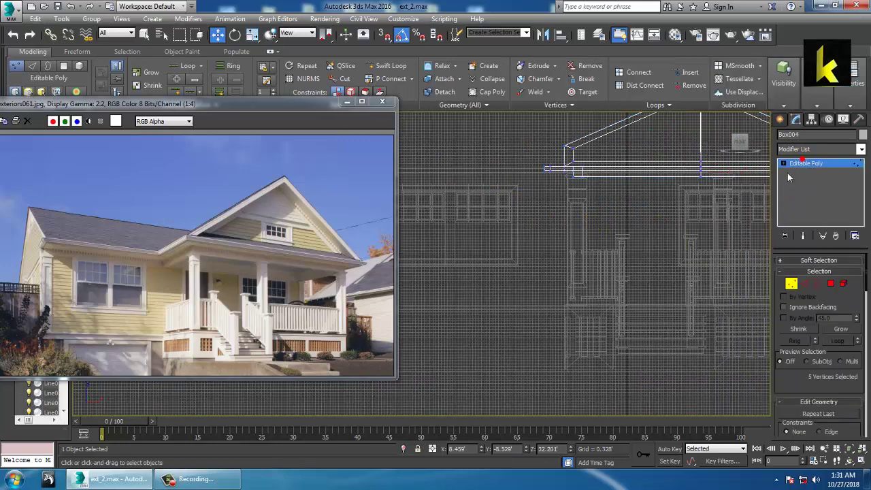
click(782, 76)
click(684, 140)
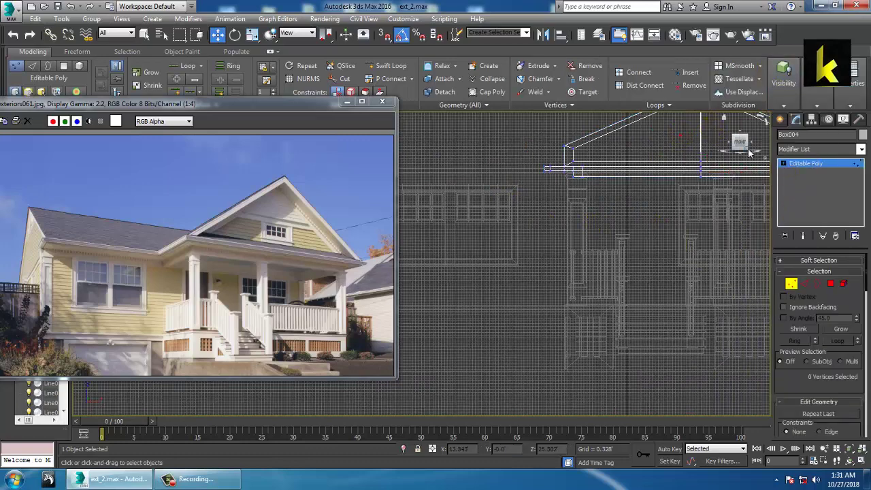
click(781, 120)
click(796, 136)
click(797, 197)
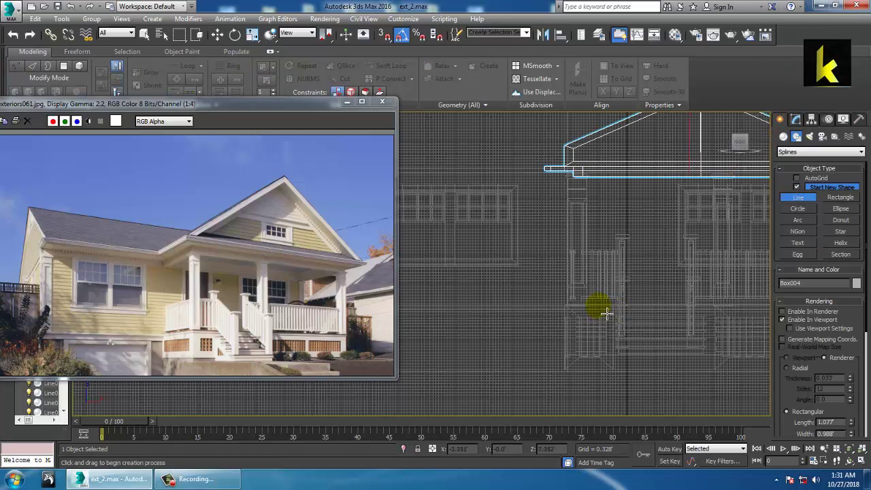
click(600, 305)
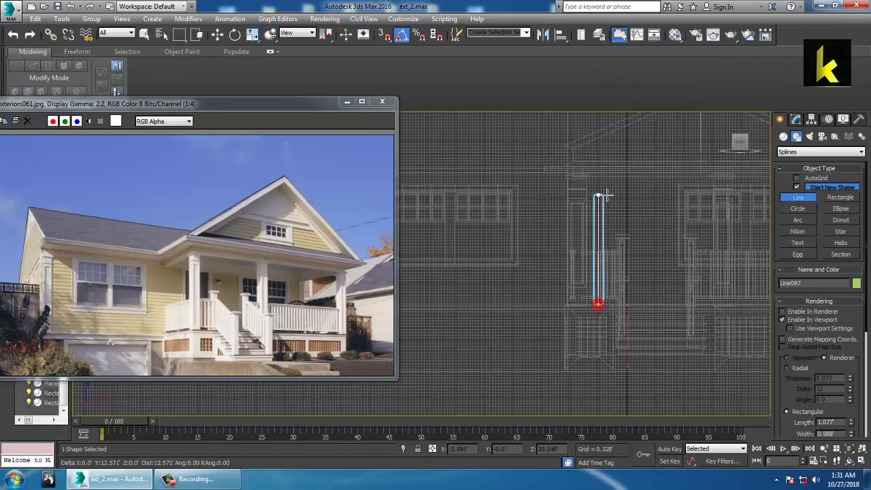
click(599, 185)
right_click(599, 185)
key(ctrl+z)
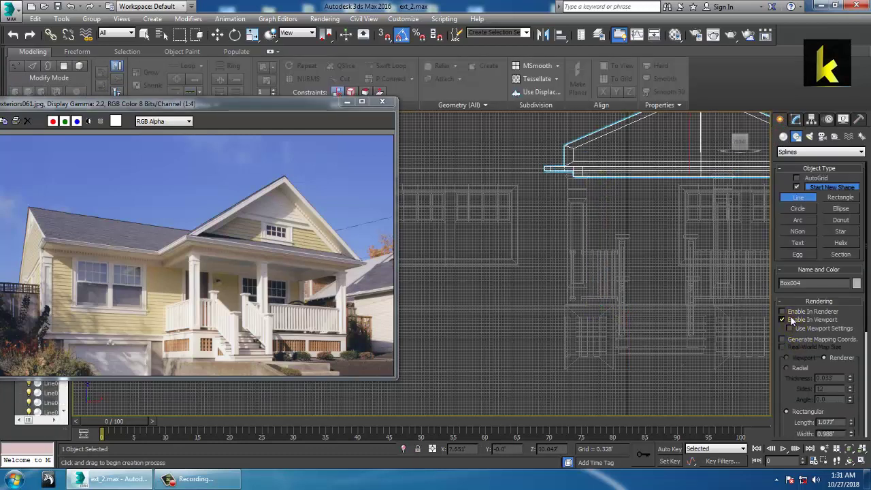
With Enable In Viewport off, draw a three-sided door outline, open at the floor, about 7' wide and 14' high on the porch wall.
click(604, 310)
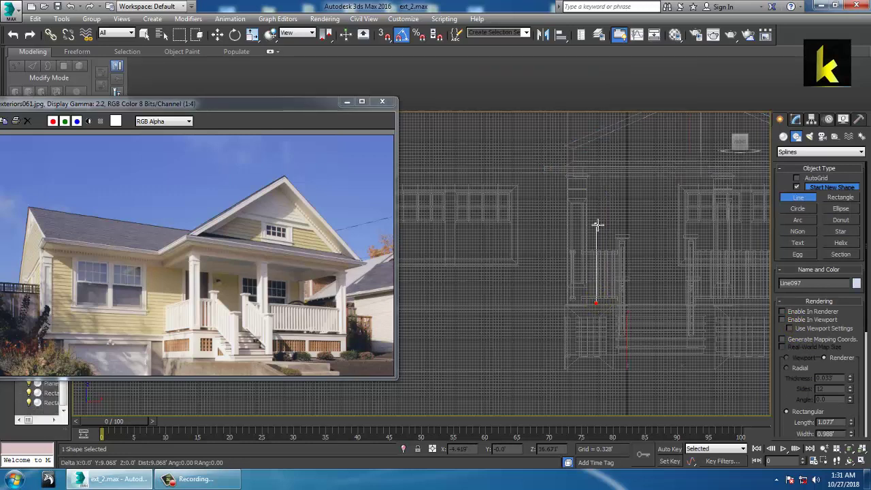
click(604, 185)
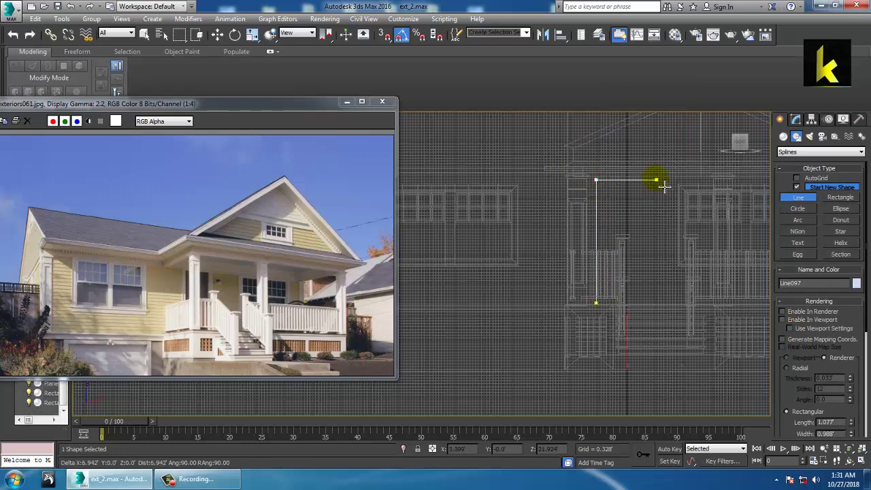
click(664, 185)
click(662, 311)
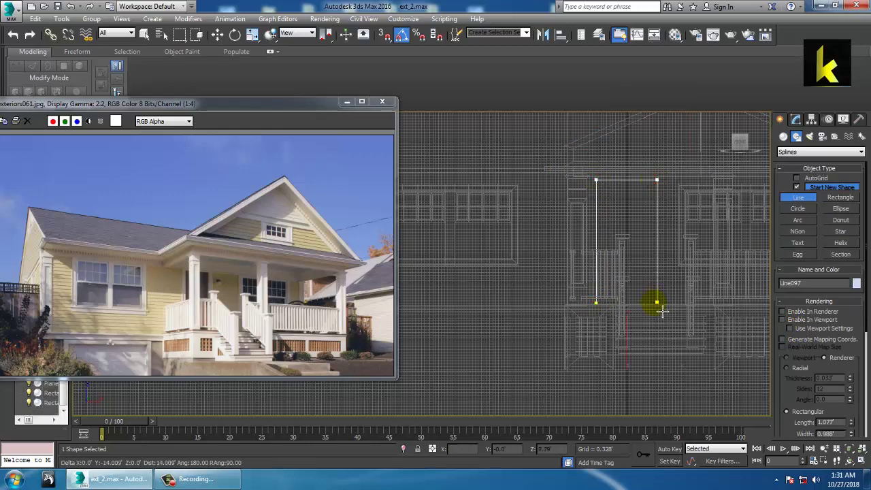
shift+right_click(652, 302)
right_click(633, 250)
right_click(708, 362)
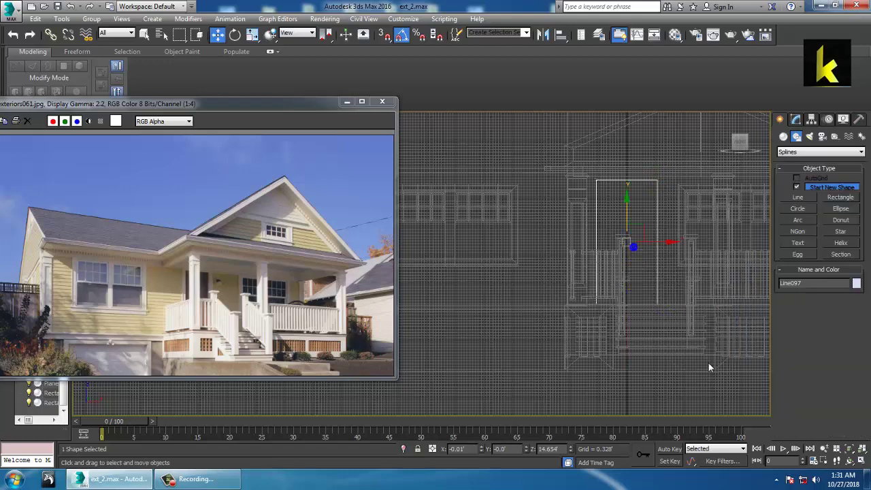
Isolate the door outline together with the main house body in the Perspective view.
key(alt+w)
right_click(708, 361)
key(alt+w)
alt+middle_drag(586, 296, 623, 301)
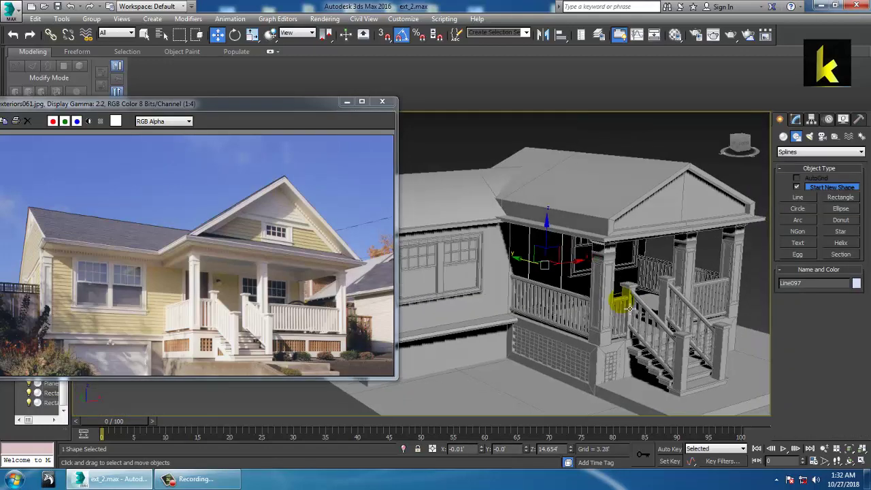
ctrl+click(530, 248)
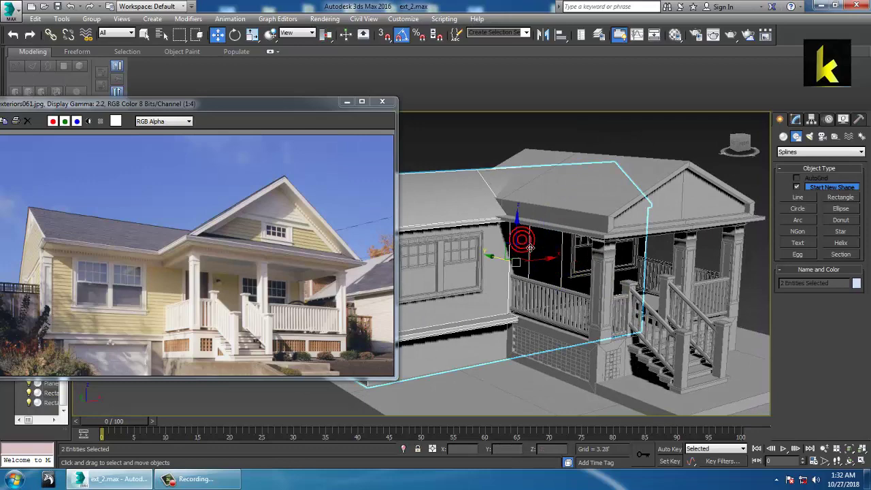
key(alt+q)
middle_drag(530, 247, 574, 268)
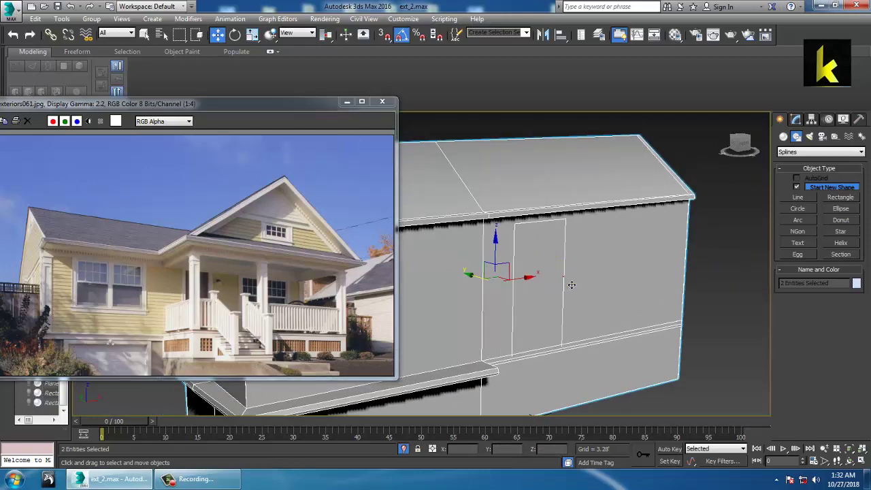
Enable viewport rendering for the door outline and set its rectangular section to 0.56' length and 0.78' width.
click(569, 284)
click(811, 119)
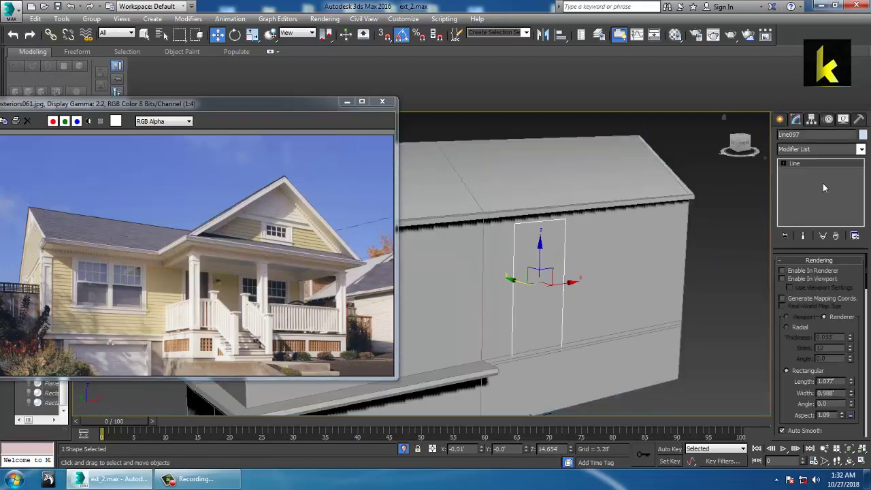
click(783, 279)
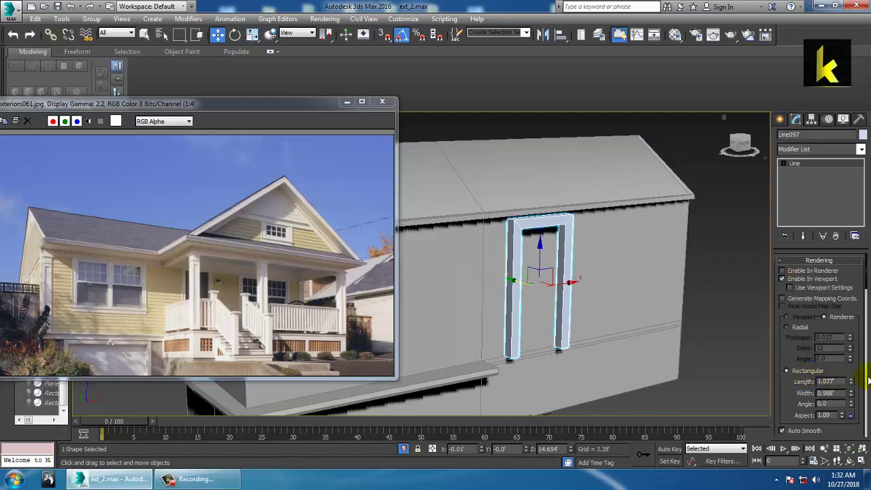
drag(852, 388, 868, 415)
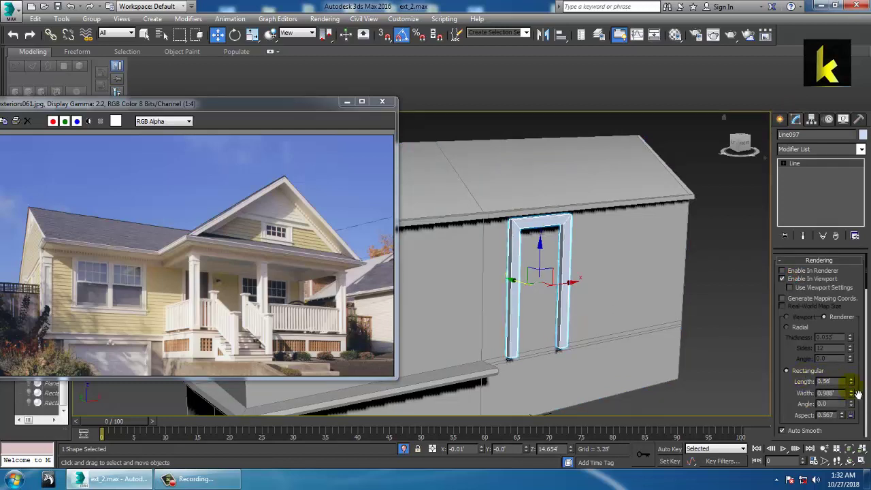
scroll(857, 392, down, 2)
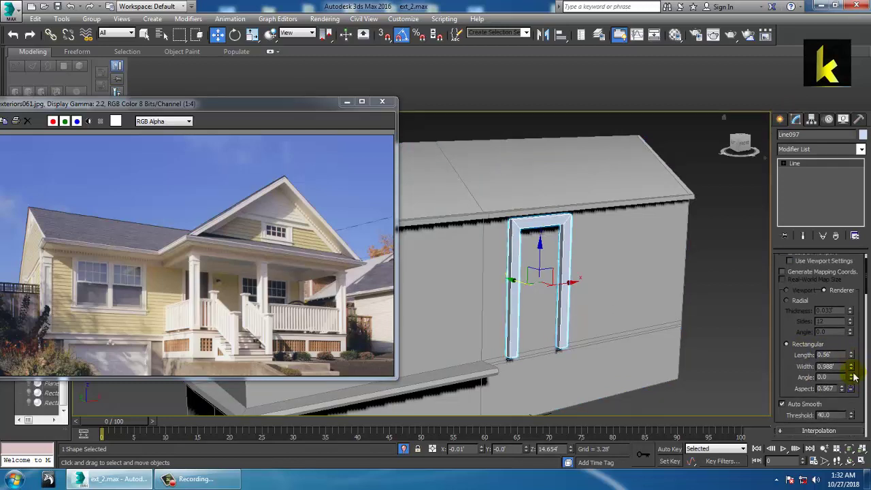
drag(861, 383, 862, 392)
Move the door frame along Y to about 0.85' so it sits against the porch wall.
scroll(589, 288, up, 5)
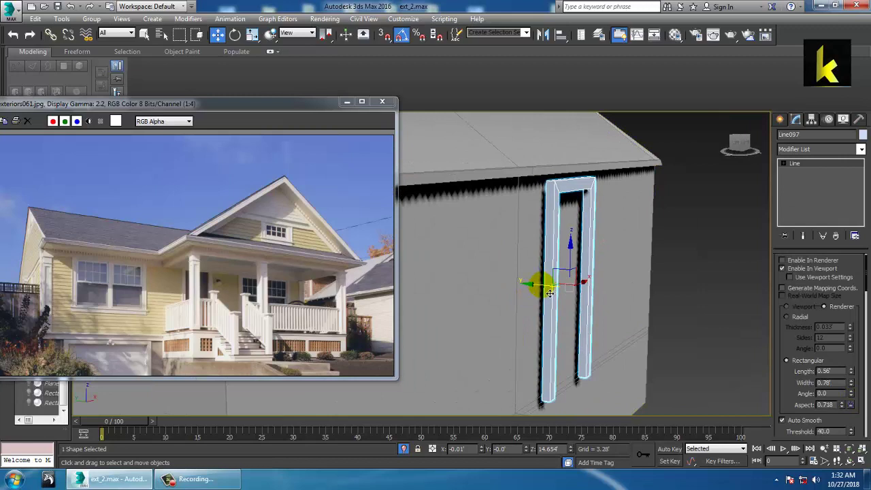
drag(550, 292, 538, 291)
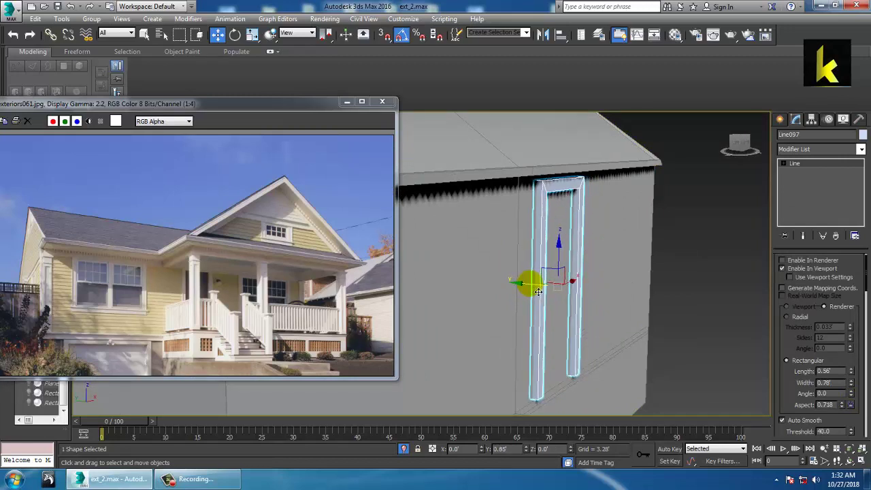
alt+middle_drag(569, 300, 591, 290)
scroll(550, 272, up, 2)
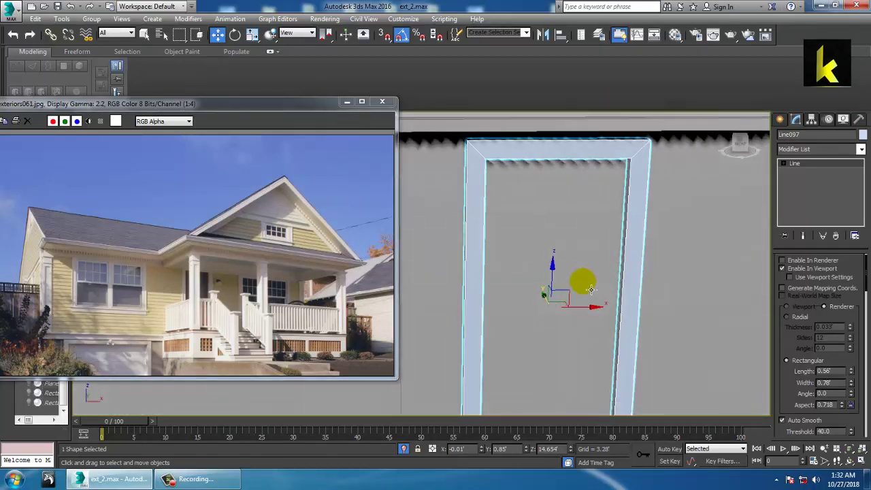
Add two vertical edge loops to the house body with Swift Loop, aligned to the door frame's outer sides.
click(580, 255)
scroll(573, 248, down, 2)
alt+middle_drag(570, 244, 562, 238)
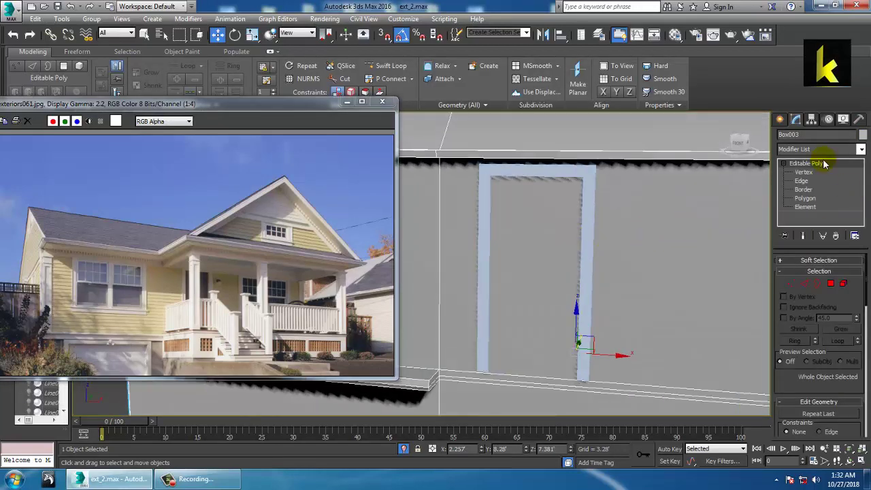
alt+middle_drag(577, 192, 580, 181)
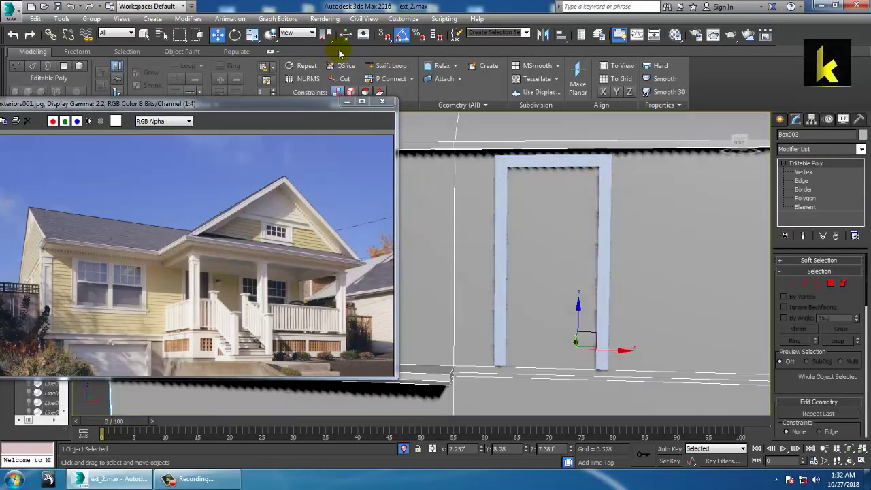
click(393, 71)
alt+middle_drag(622, 137, 632, 134)
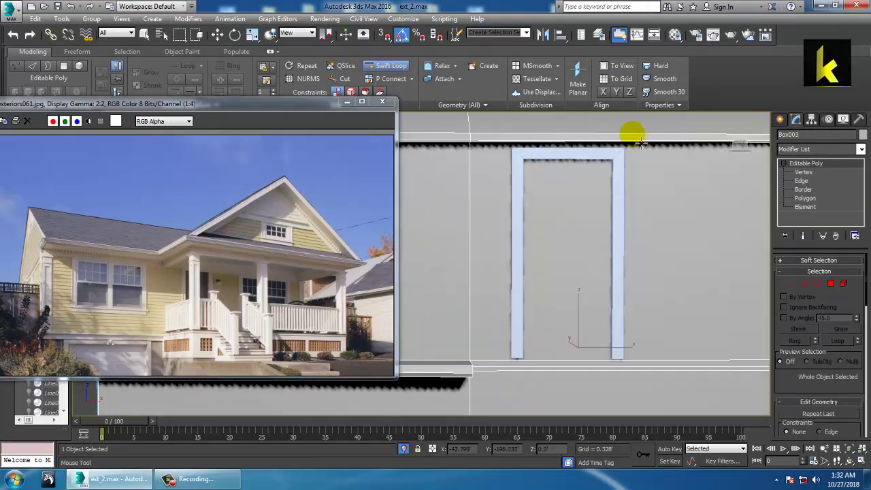
key(alt+w)
middle_click(615, 149)
key(alt+w)
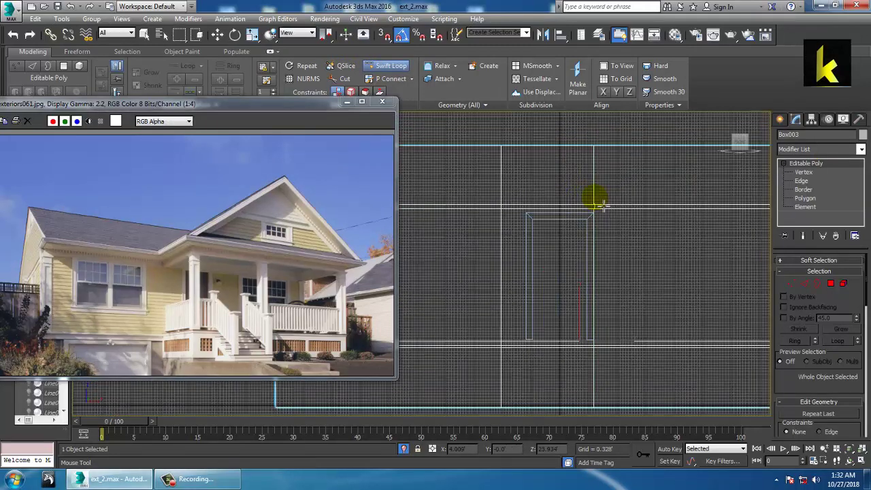
click(595, 198)
click(528, 211)
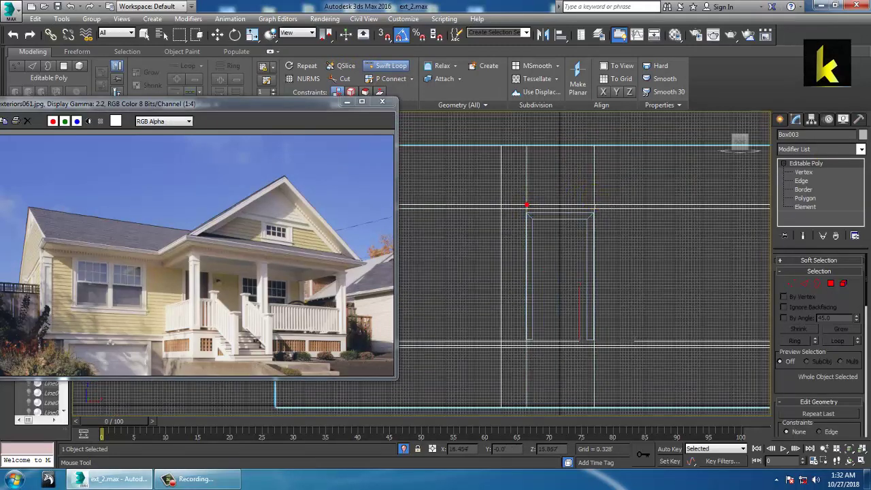
key(w)
End the isolation in the Perspective view to bring back the whole house.
key(alt+w)
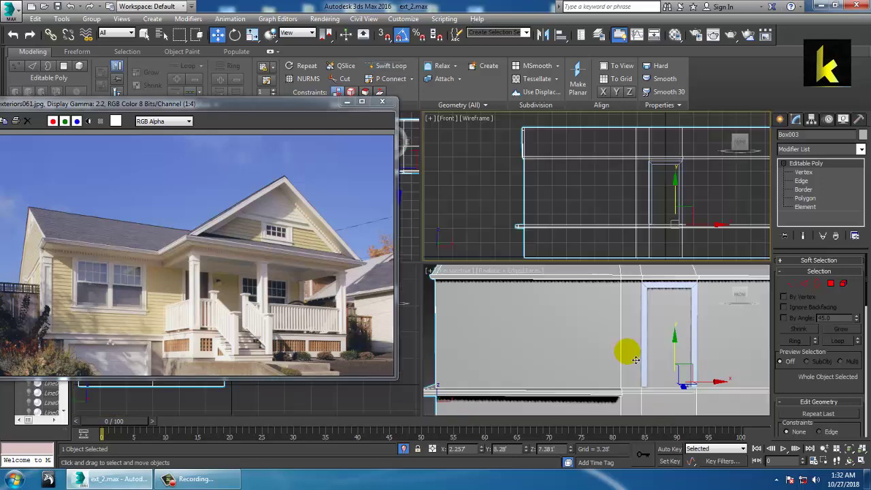
middle_click(587, 315)
key(alt+w)
right_click(591, 303)
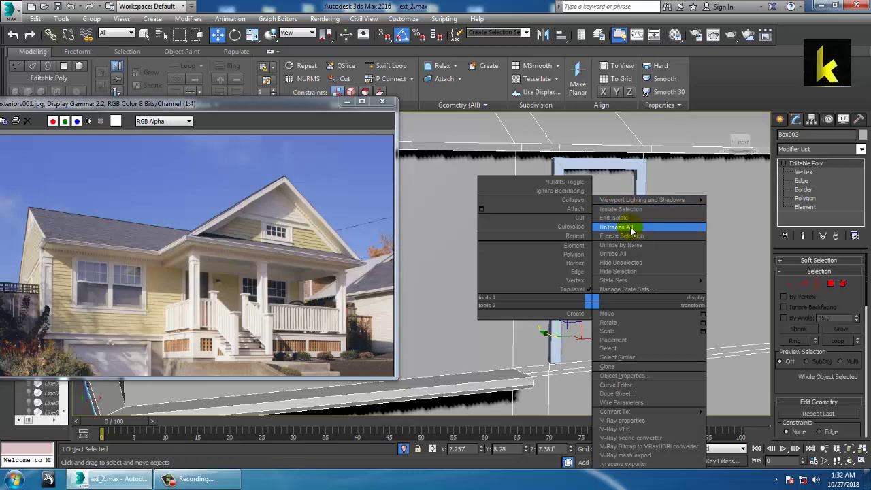
click(631, 228)
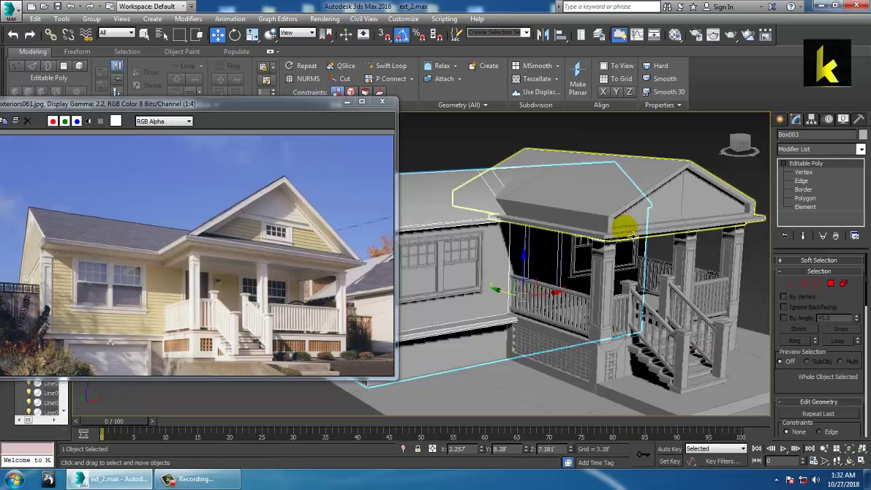
Delete the wall polygon inside the door frame to cut the entrance opening in the house body.
scroll(633, 235, up, 10)
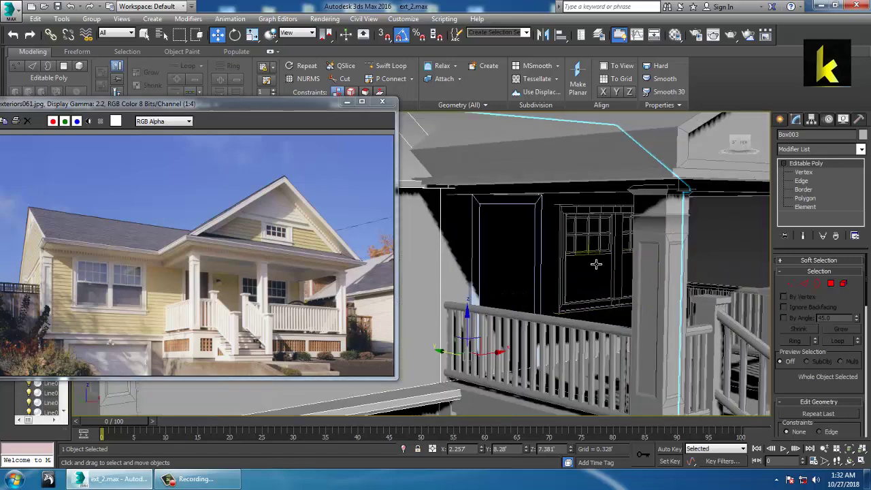
alt+middle_drag(595, 264, 606, 256)
click(541, 249)
click(829, 283)
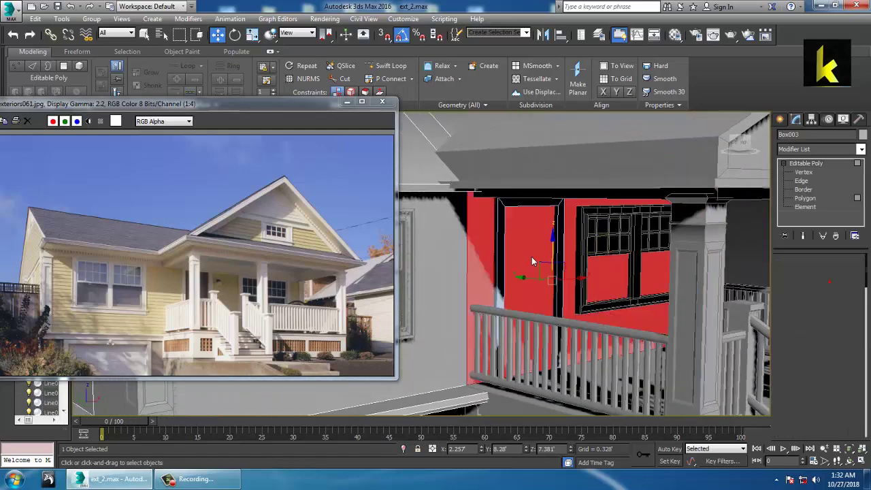
click(534, 260)
key(Delete)
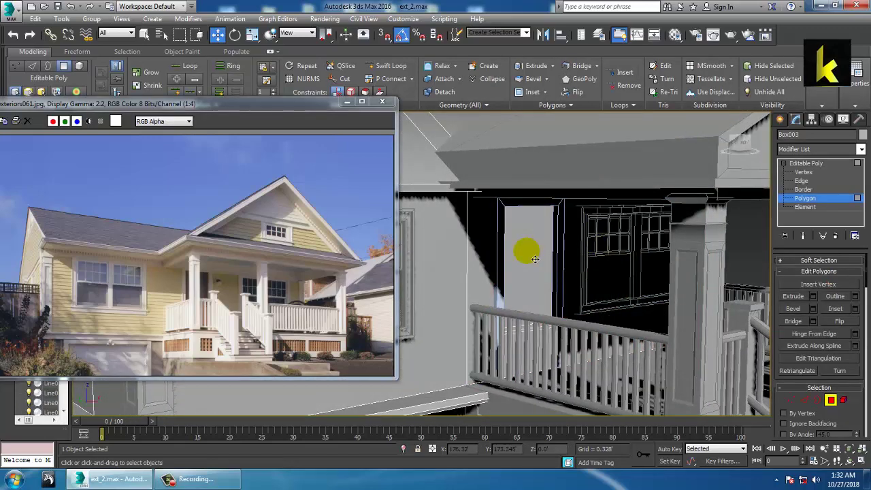
Undo the deletion of the wall polygon inside the door frame and leave polygon editing of the house body.
mouse_move(536, 306)
alt+middle_down()
mouse_move(477, 306)
mouse_move(530, 292)
alt+middle_up()
key(ctrl+z)
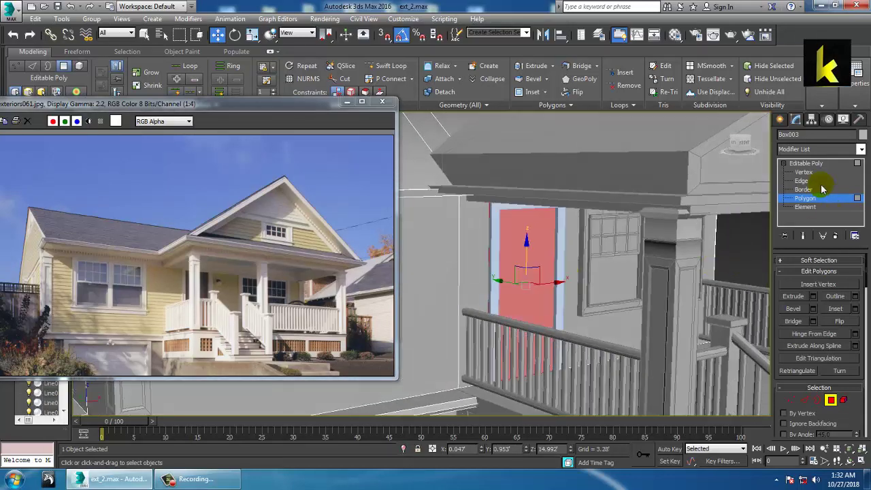
click(809, 163)
Select the door frame and set its object color to a grey custom color.
click(501, 258)
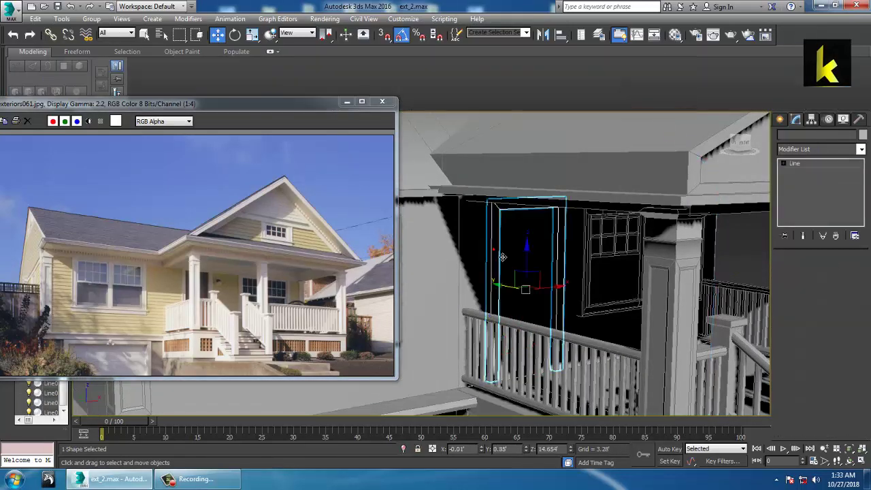
click(862, 135)
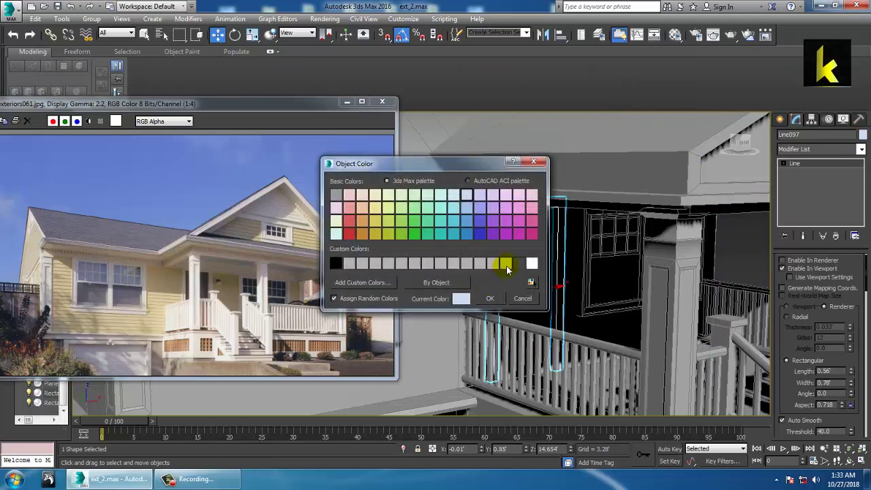
click(489, 300)
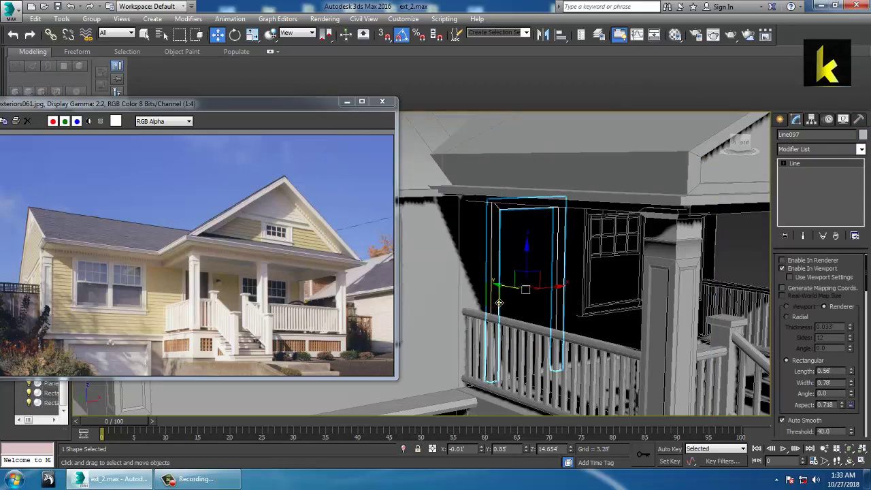
Duplicate the front window beside the porch and place the copy in front of the house at about Y -25.4'.
alt+middle_drag(497, 308, 585, 291)
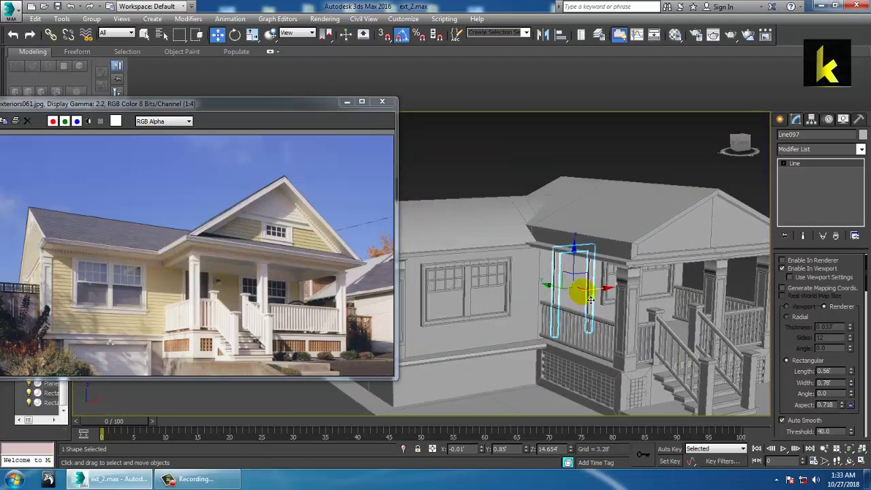
click(454, 300)
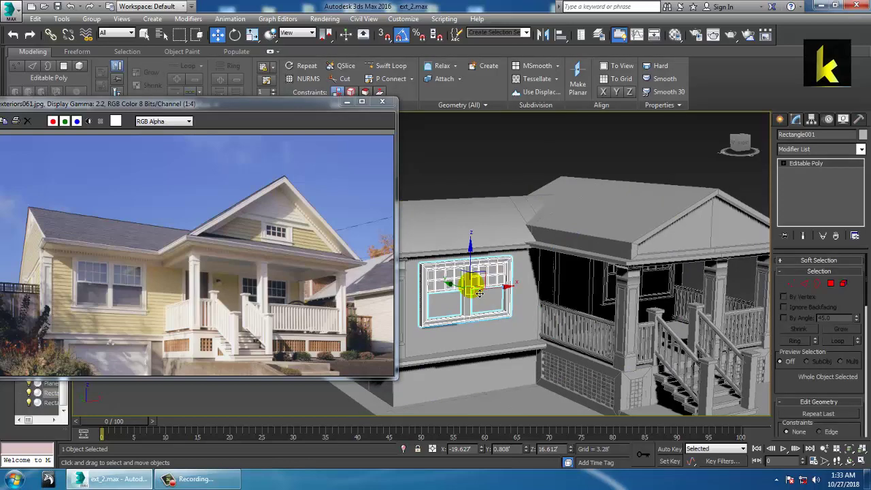
alt+middle_drag(482, 291, 499, 291)
mouse_move(445, 287)
shift+mouse_down()
mouse_move(585, 357)
mouse_move(471, 317)
shift+mouse_up()
click(434, 286)
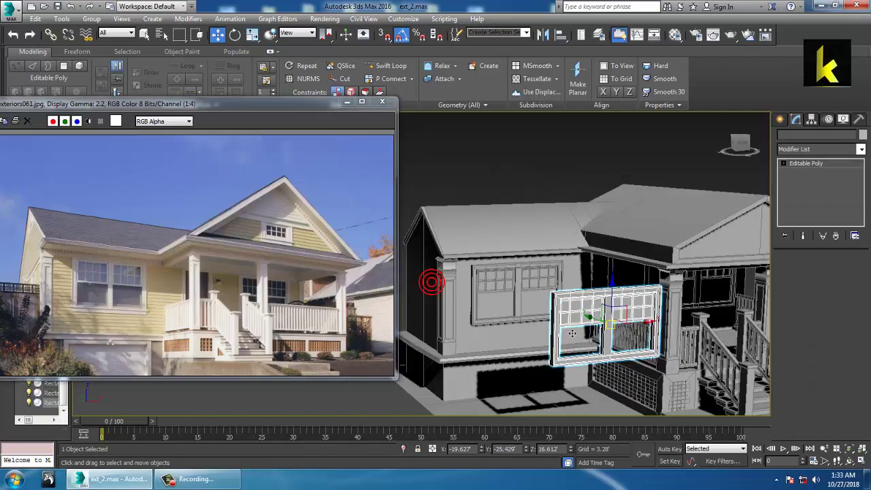
Move the window copy along X in the Front view to about -48', clear of the house.
scroll(568, 331, up, 3)
key(alt+w)
key(alt+w)
middle_drag(539, 228, 646, 268)
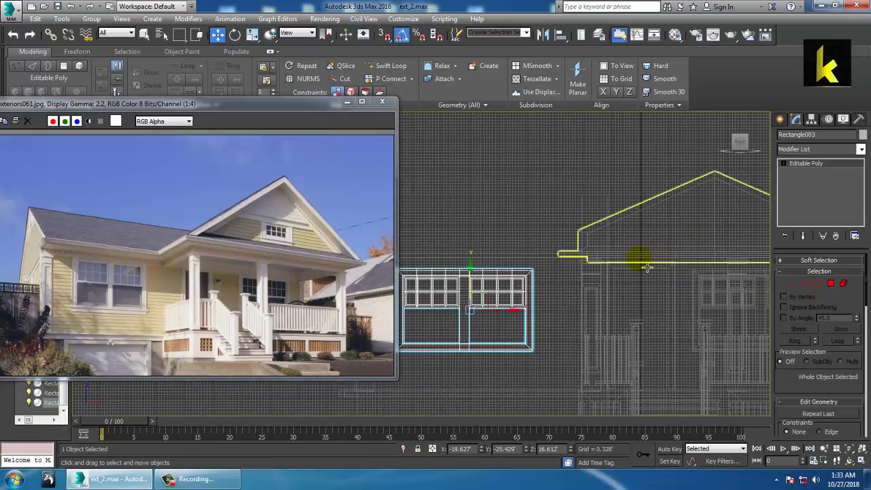
scroll(645, 268, up, 3)
middle_drag(491, 258, 649, 245)
scroll(649, 245, down, 3)
middle_drag(572, 275, 641, 266)
drag(659, 281, 538, 280)
middle_drag(550, 288, 655, 294)
drag(647, 297, 531, 292)
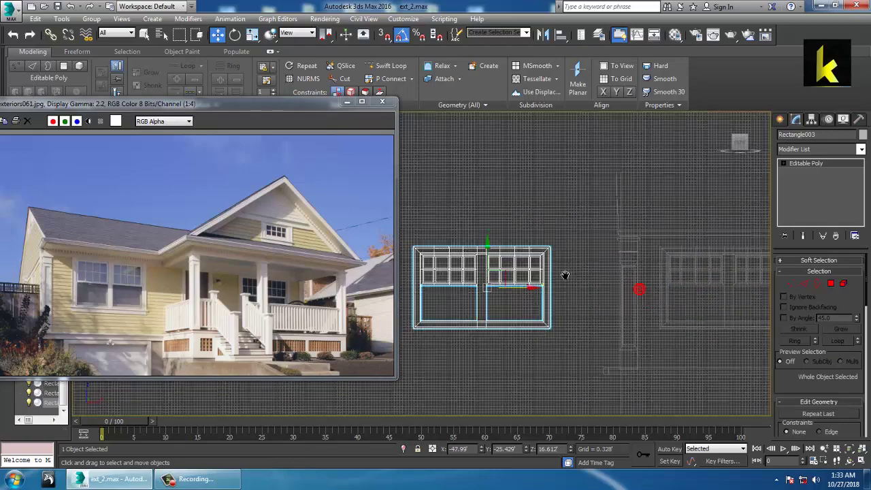
scroll(530, 292, up, 2)
middle_drag(555, 272, 658, 271)
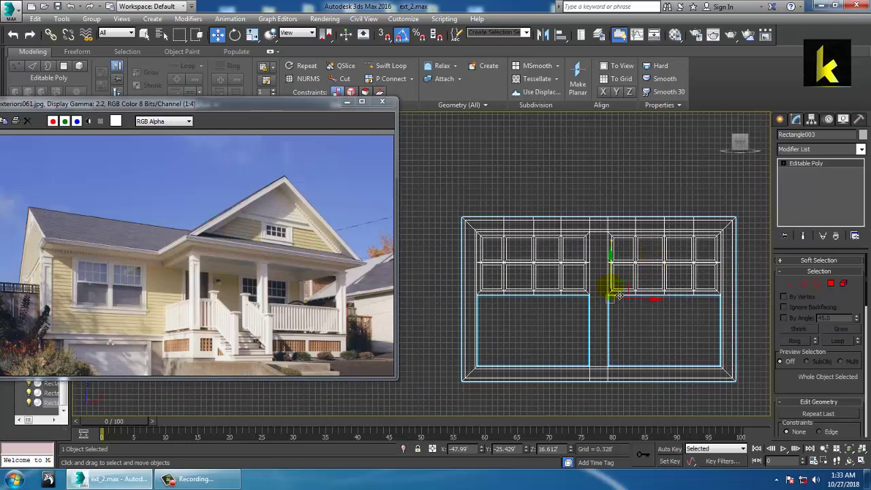
Add a vertical edge loop down the middle of the window copy's center post with Swift Loop.
click(814, 165)
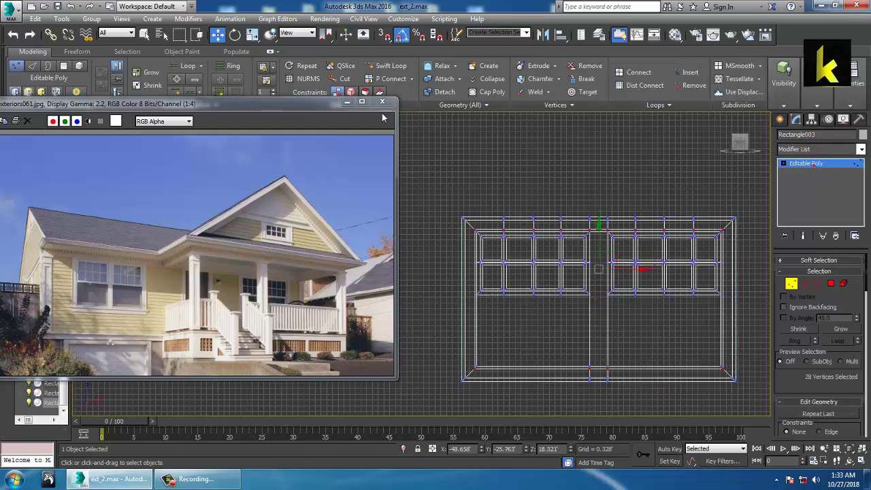
click(387, 66)
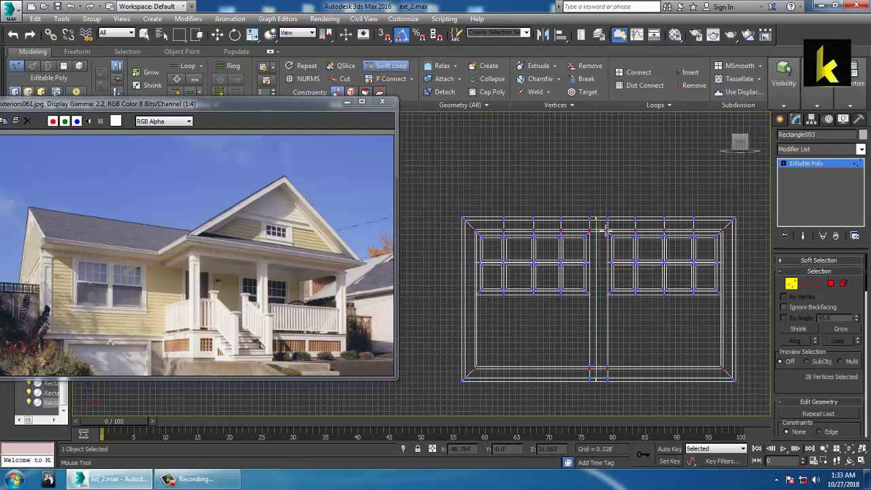
click(598, 311)
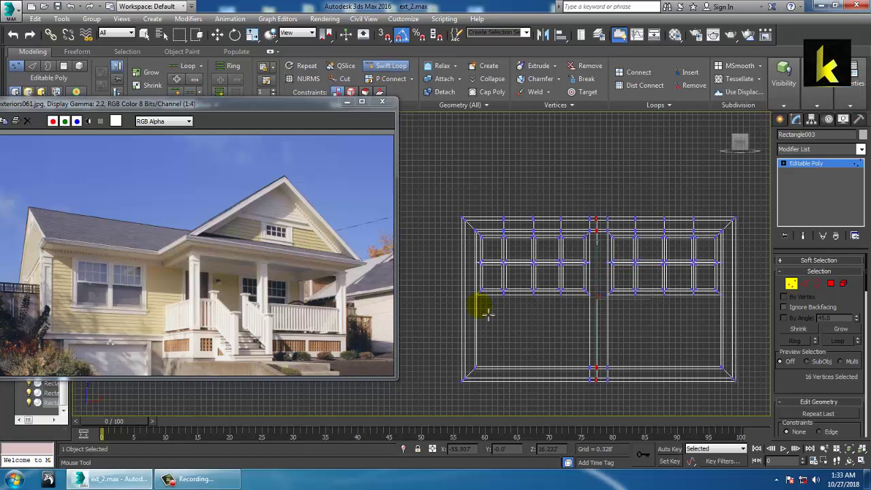
Raise the window copy's bottom frame vertices to about Z 16.1', just below the small panes.
key(w)
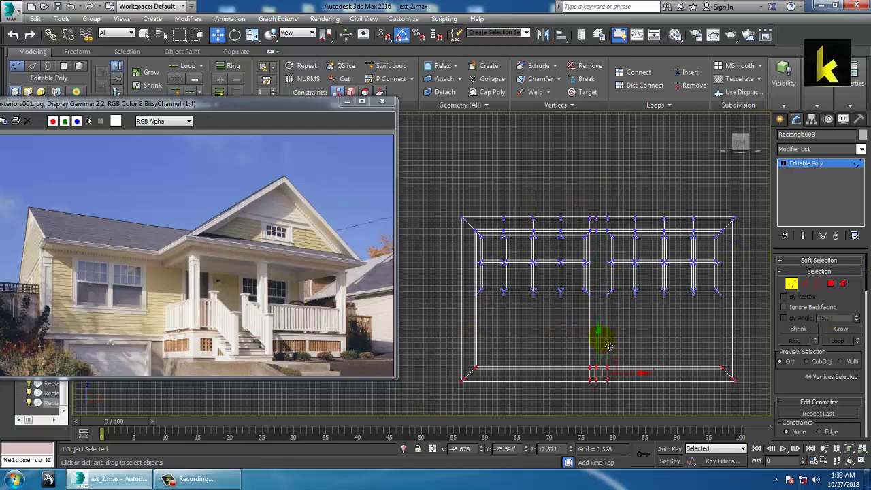
drag(608, 347, 607, 281)
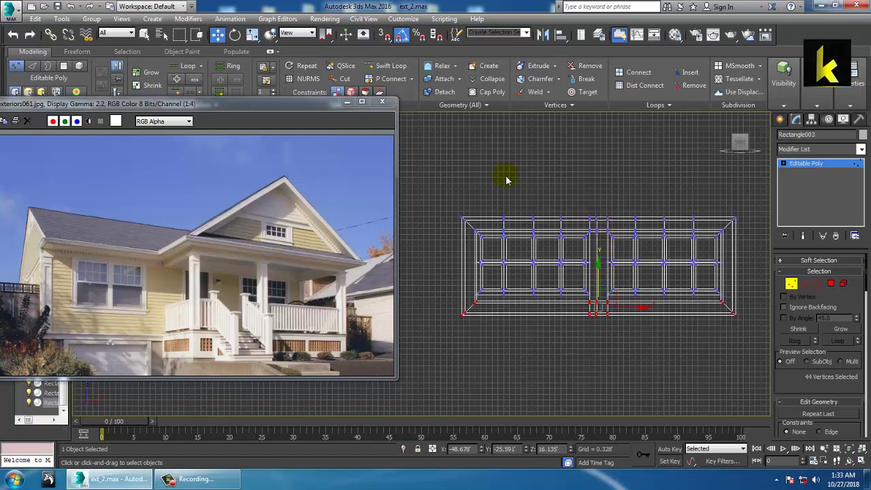
Delete the polygons right of the new center loop to keep only the left half of the window copy.
click(831, 285)
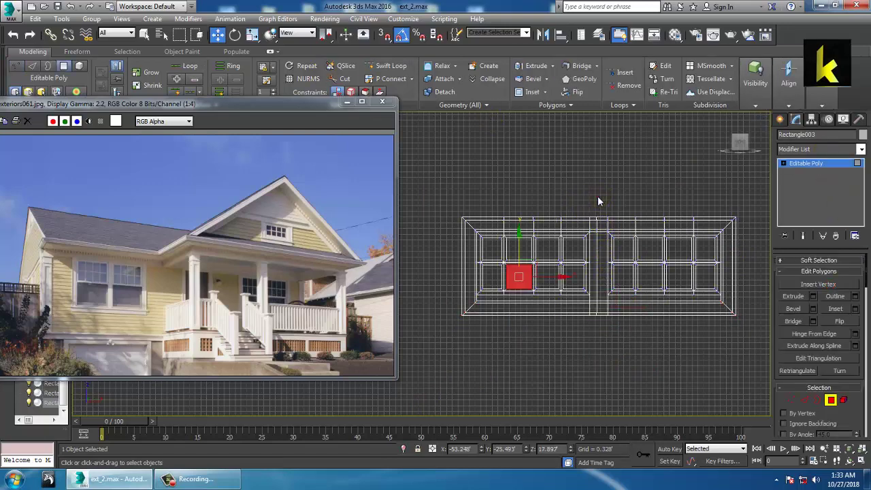
drag(777, 358, 749, 345)
click(688, 347)
key(Delete)
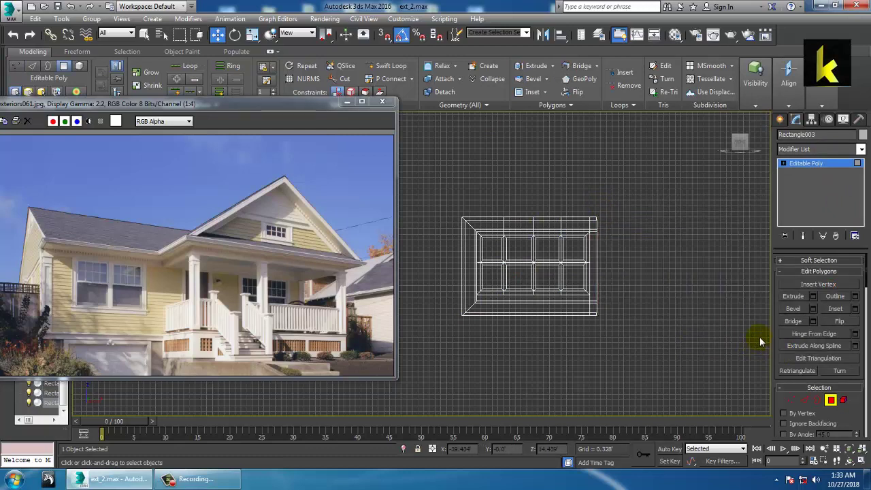
Move the outer left frame vertices of the half window inward to about X -56.18' to narrow that side.
key(1)
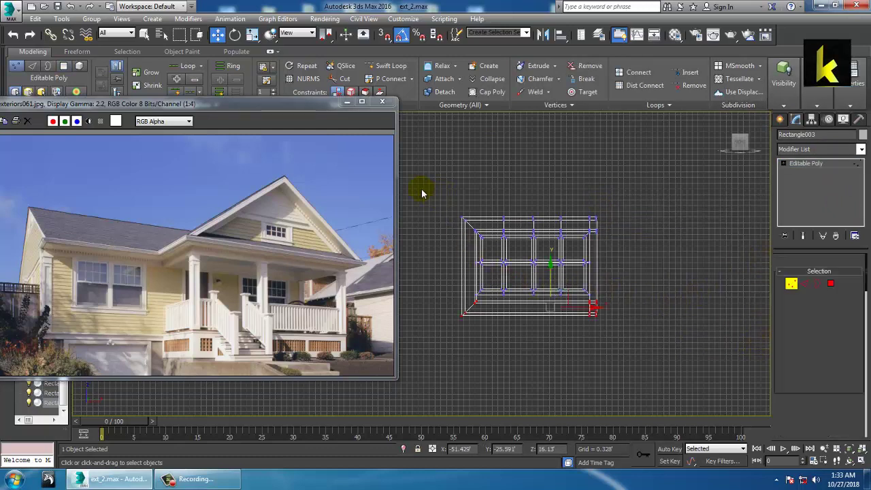
drag(418, 183, 454, 298)
drag(468, 352, 469, 351)
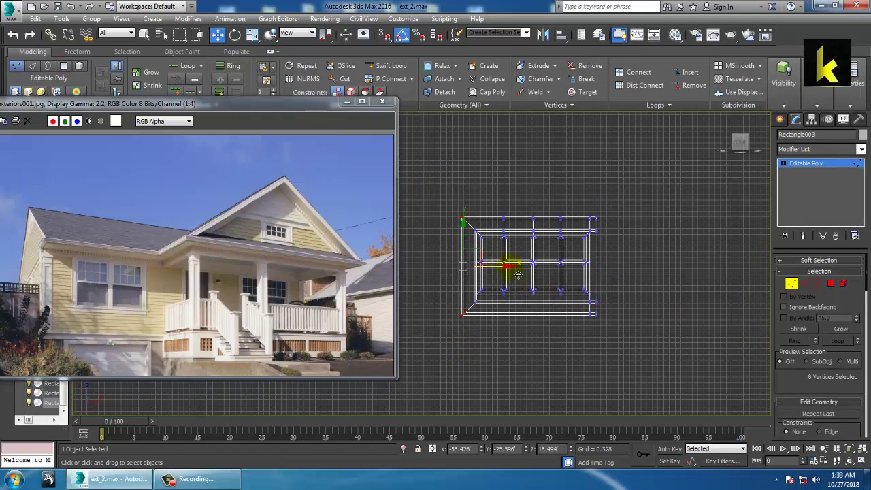
drag(505, 271, 511, 274)
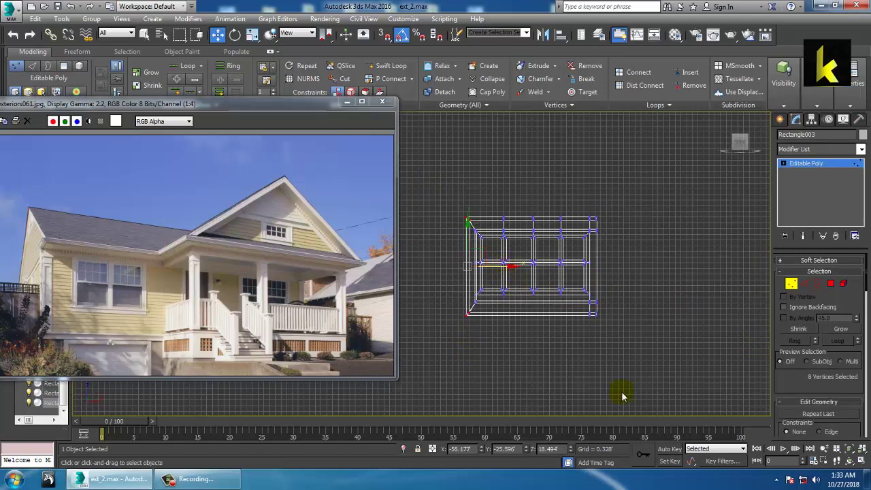
Cap the open border on the cut side of the half window in the Perspective view.
key(alt+w)
key(alt+w)
scroll(587, 339, down, 5)
alt+middle_drag(587, 338, 549, 307)
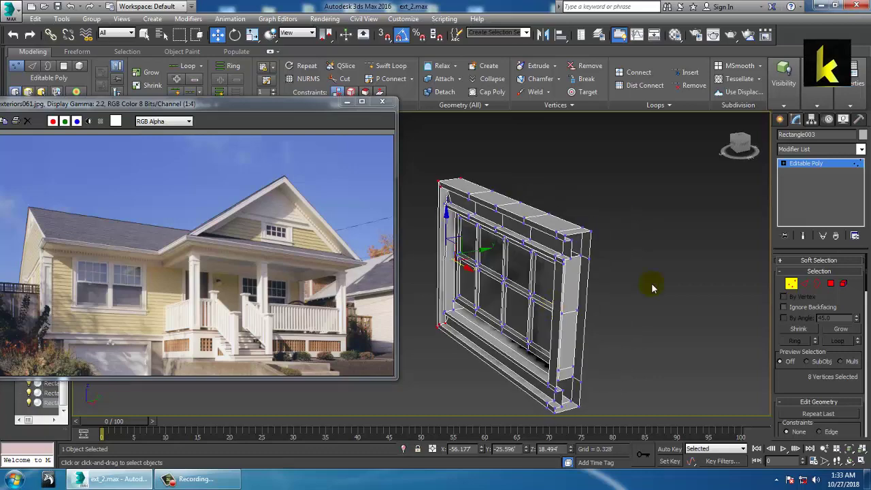
click(815, 284)
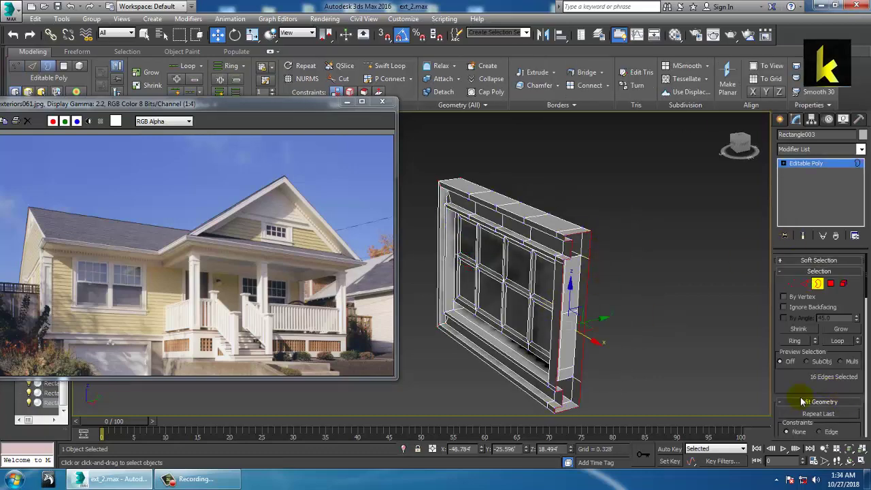
scroll(801, 402, down, 5)
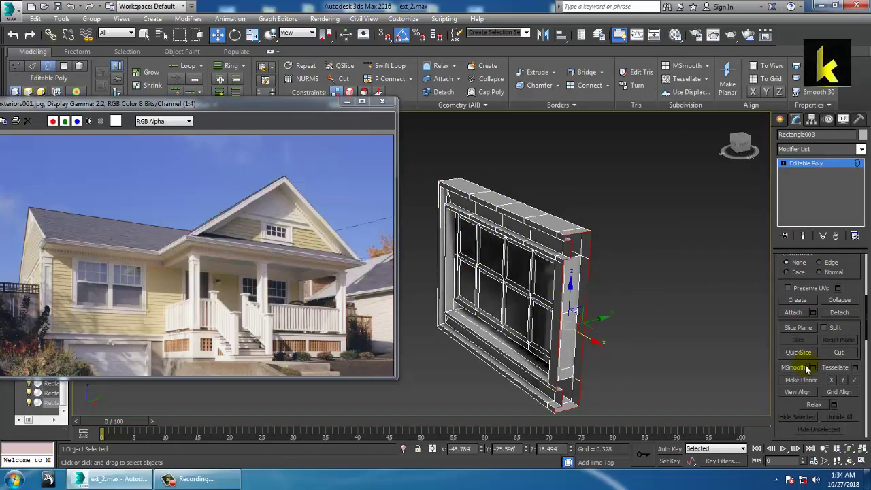
right_click(589, 278)
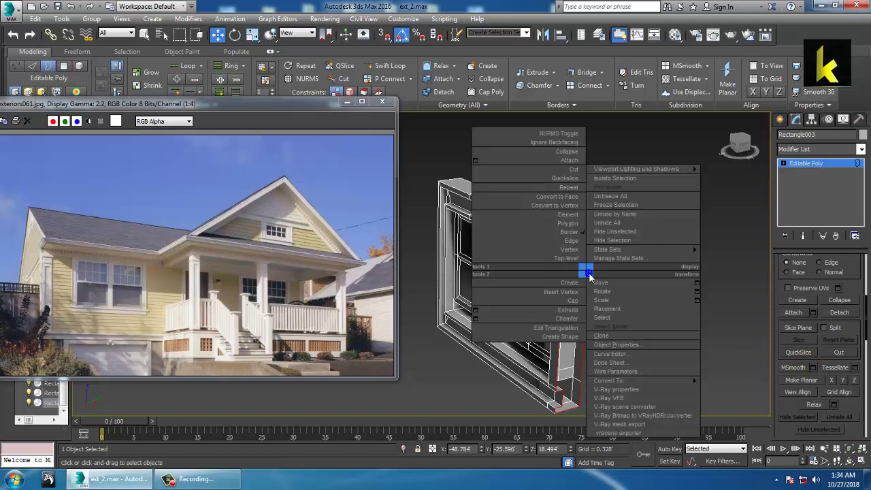
click(561, 299)
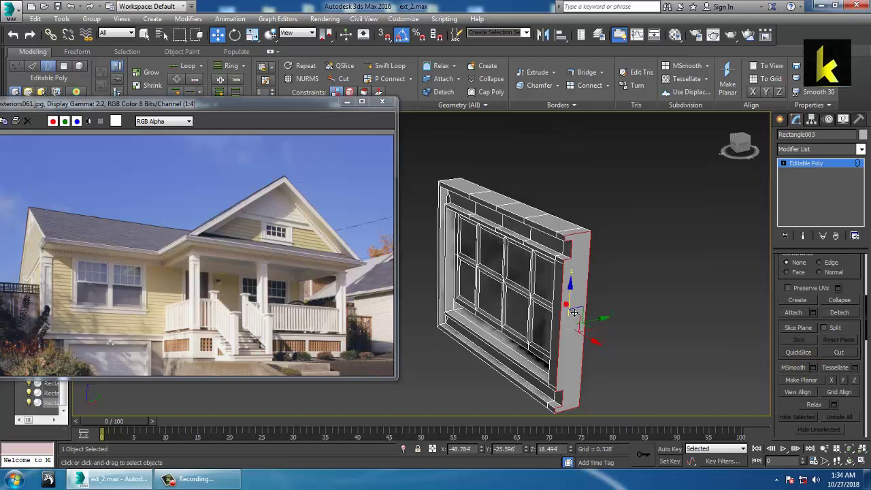
click(804, 165)
Move the small window across to the porch and raise it in front of the gable to about Z 24.1'.
alt+middle_drag(512, 292, 600, 275)
scroll(595, 279, down, 10)
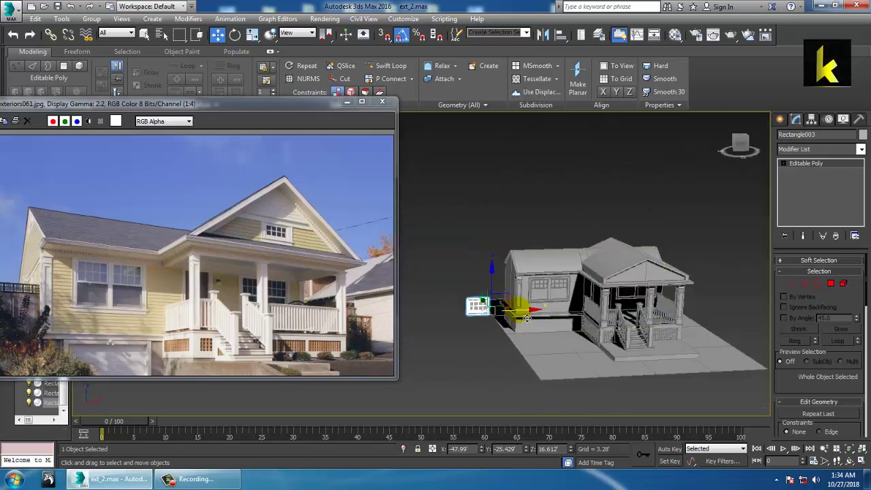
drag(527, 318, 704, 312)
key(alt+w)
middle_drag(657, 211, 550, 199)
key(z)
scroll(627, 219, down, 7)
key(alt+w)
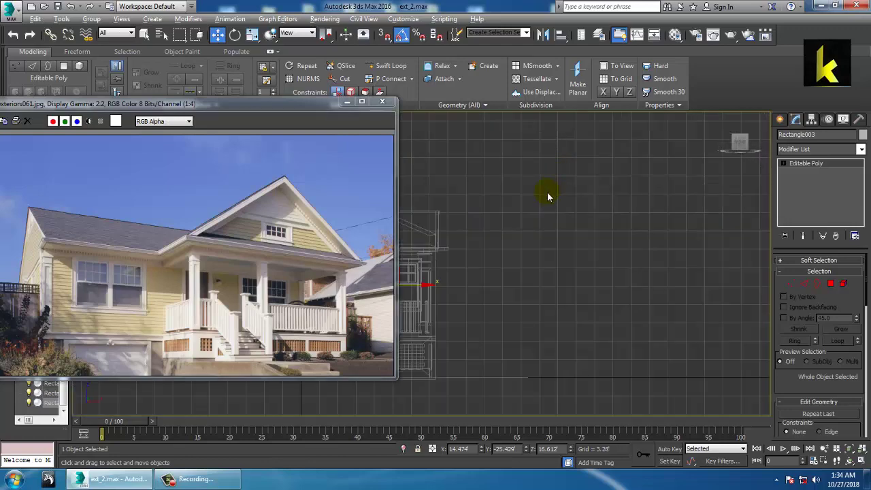
middle_drag(415, 262, 570, 297)
scroll(571, 298, up, 3)
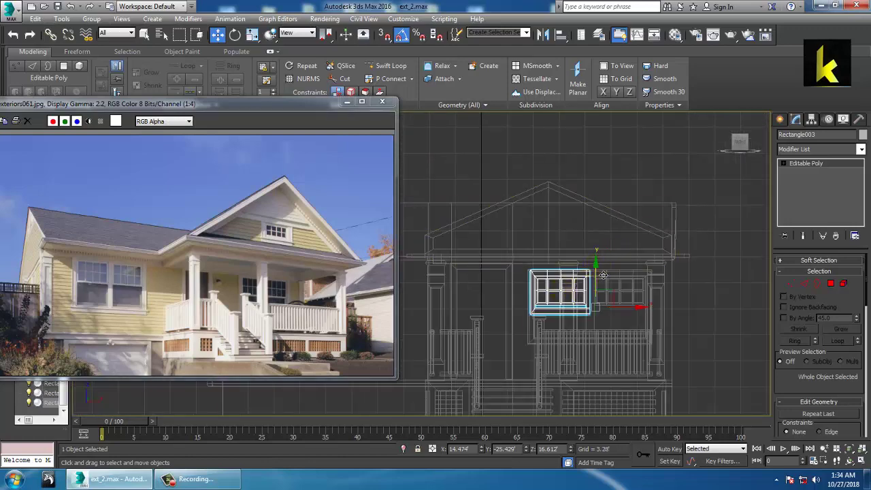
drag(602, 274, 585, 211)
Scale the small window down uniformly and center it on the gable at about X 11.1'.
scroll(587, 228, up, 2)
key(r)
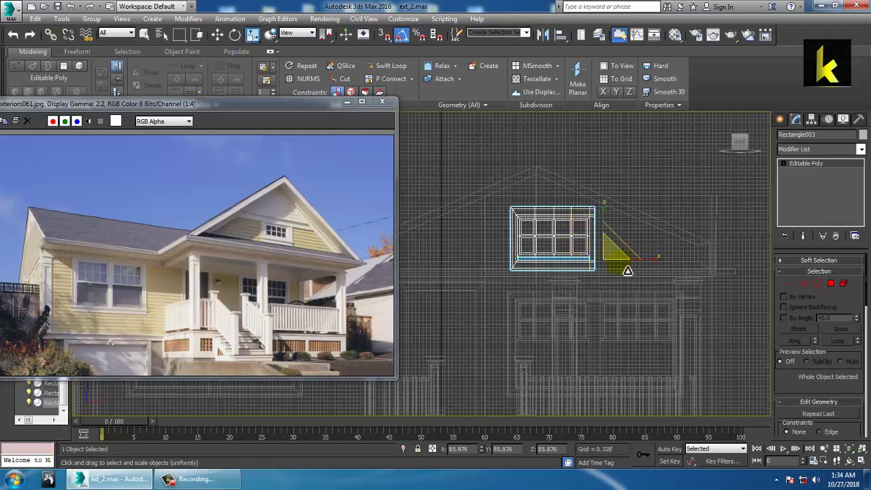
key(w)
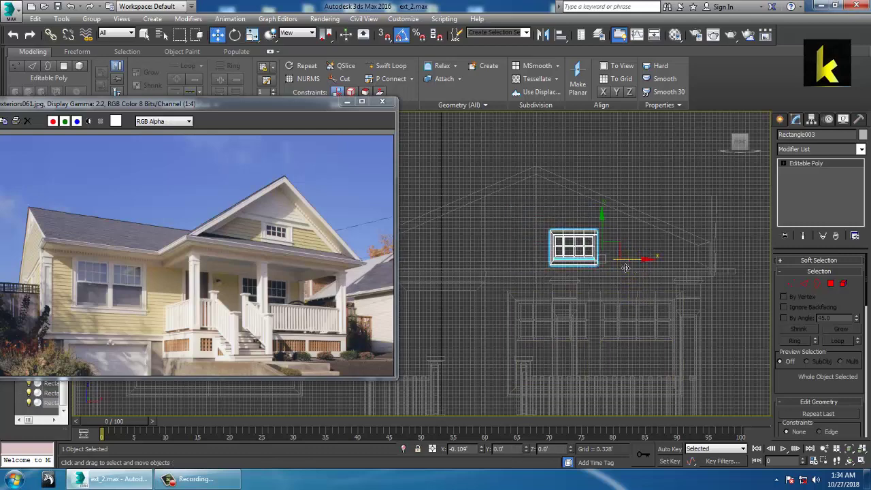
Push the small window back along Y to about -19.9' so it sits in the porch gable wall.
key(alt+w)
middle_click(626, 332)
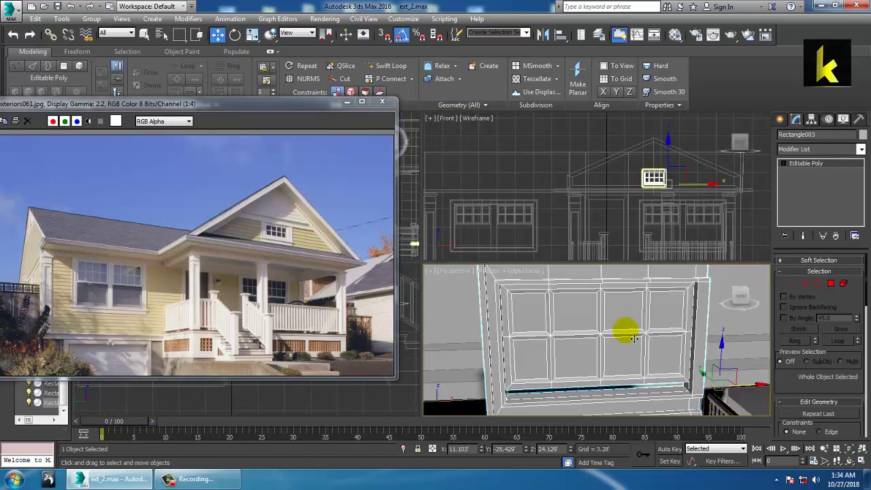
key(alt+w)
scroll(615, 317, down, 4)
alt+middle_drag(649, 317, 609, 318)
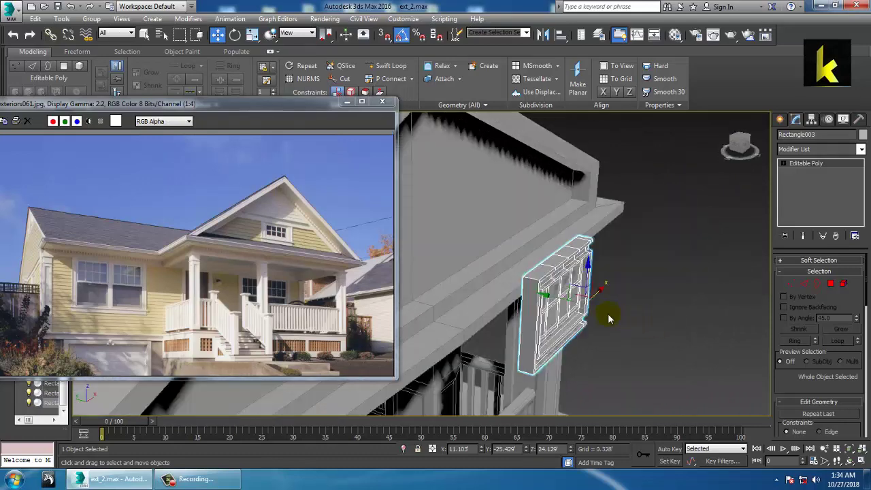
drag(555, 302, 412, 282)
alt+middle_drag(412, 282, 567, 265)
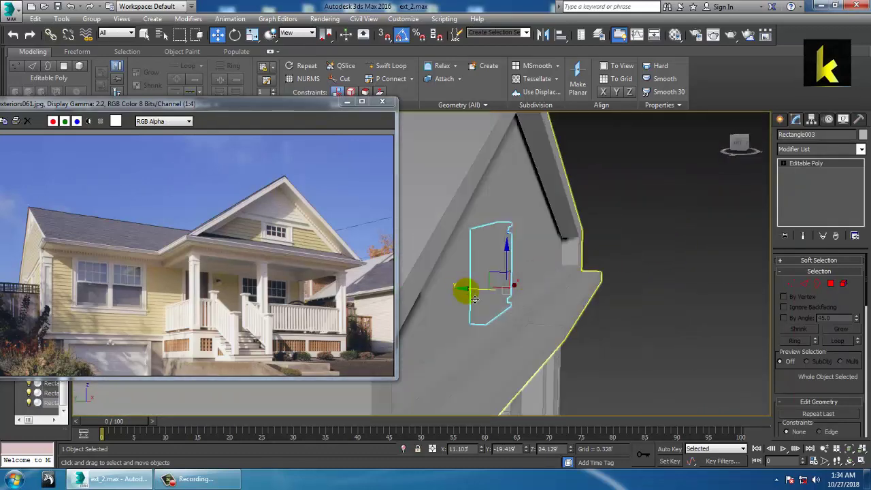
drag(476, 299, 498, 298)
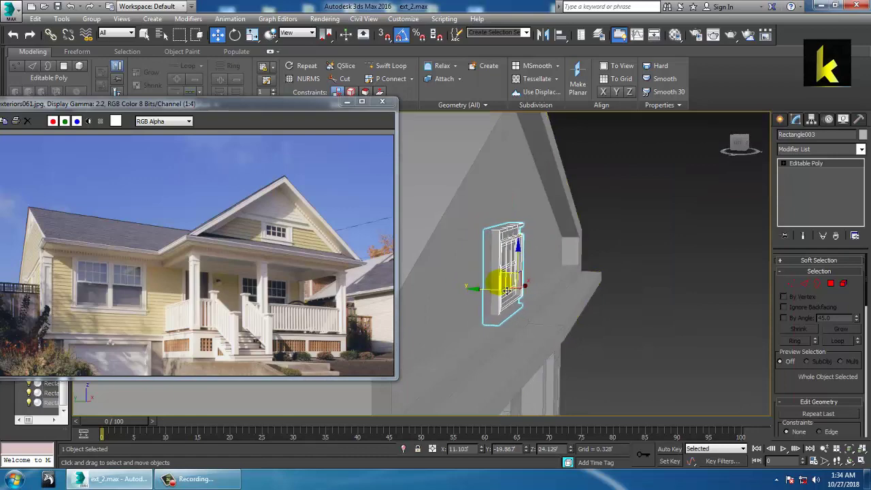
alt+middle_drag(507, 290, 553, 274)
mouse_move(559, 267)
mouse_down()
mouse_move(568, 253)
mouse_move(573, 260)
mouse_up()
Widen the small window in the porch gable and recenter it at about X 11.8', Z 24.7'.
scroll(573, 260, down, 4)
alt+middle_drag(573, 259, 587, 249)
key(r)
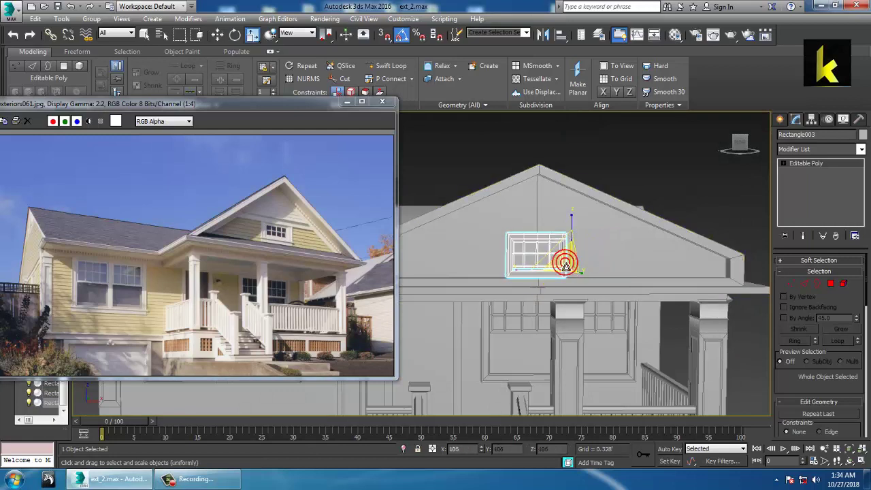
drag(566, 265, 527, 277)
key(w)
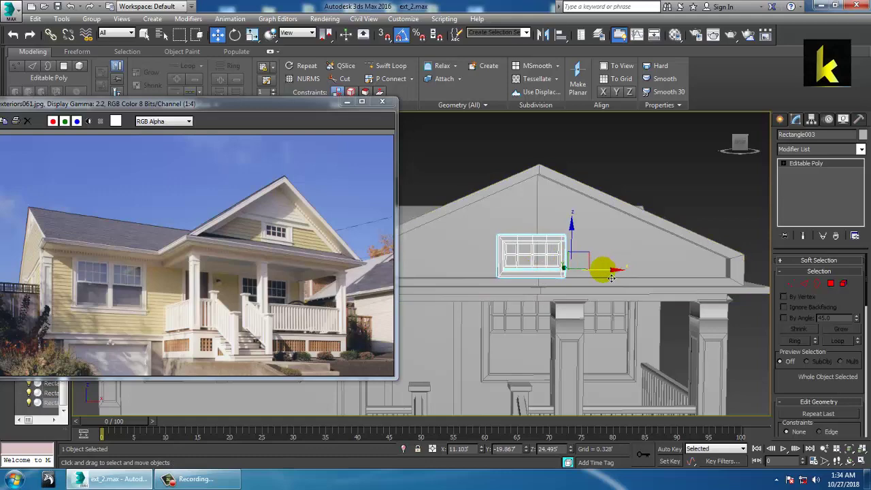
drag(602, 272, 610, 270)
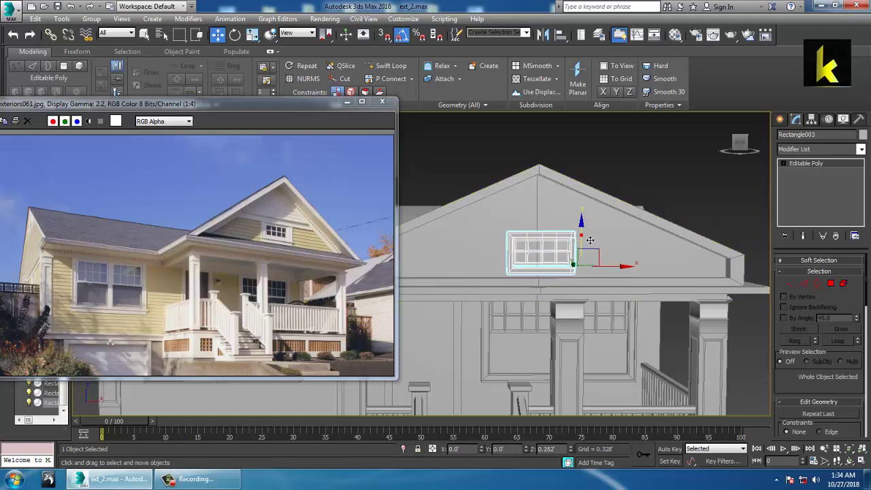
Shift the reference photo aside and compare it with the whole porch, including the small gable window.
scroll(590, 240, down, 4)
alt+middle_drag(590, 242, 671, 235)
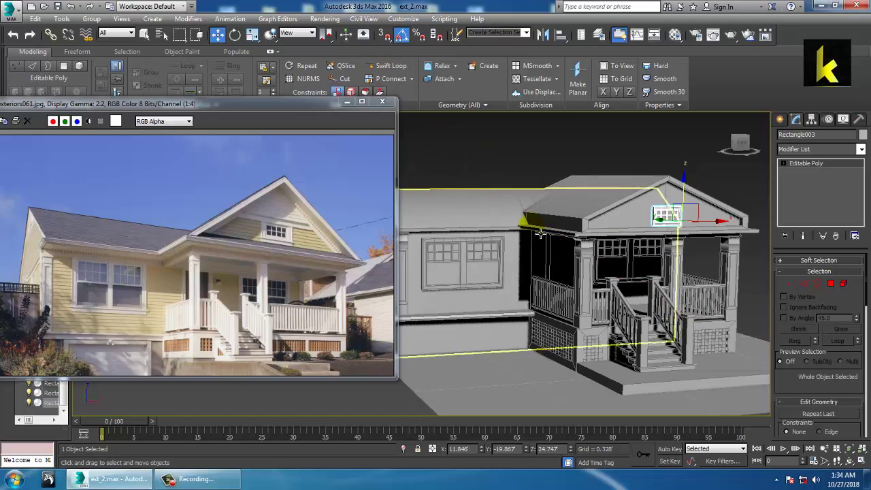
alt+middle_drag(522, 238, 558, 225)
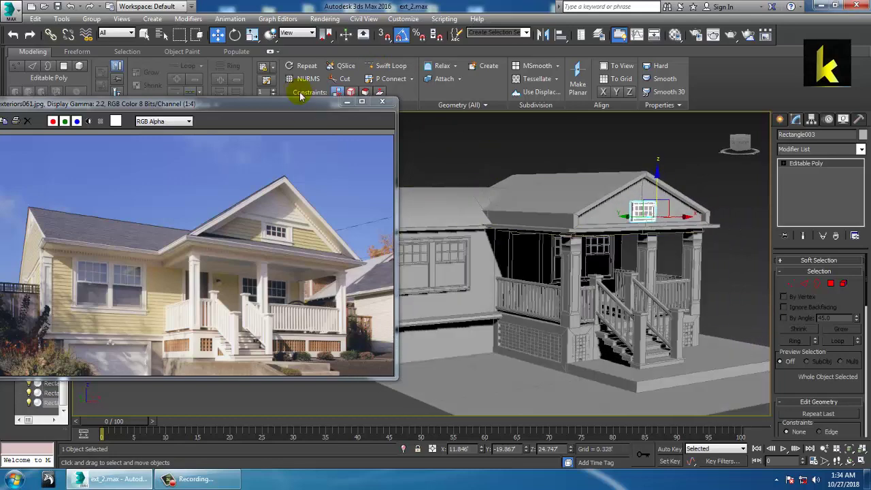
drag(245, 106, 149, 108)
middle_drag(625, 275, 581, 278)
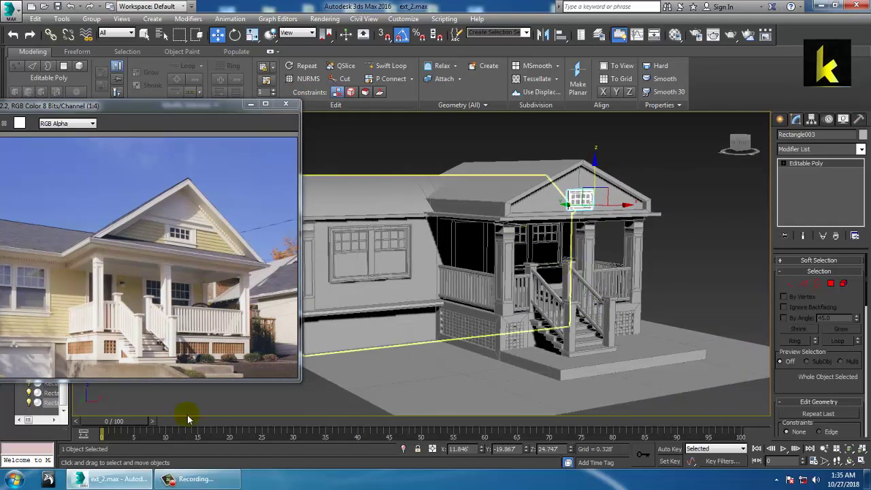
click(194, 479)
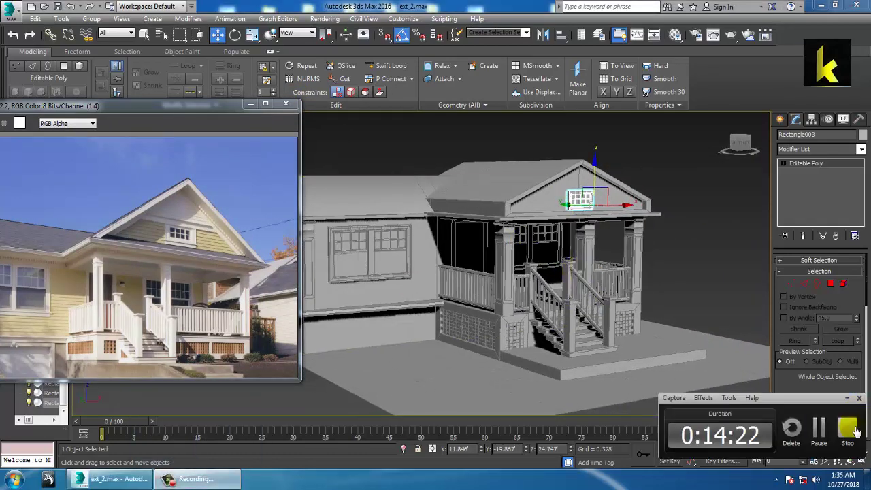